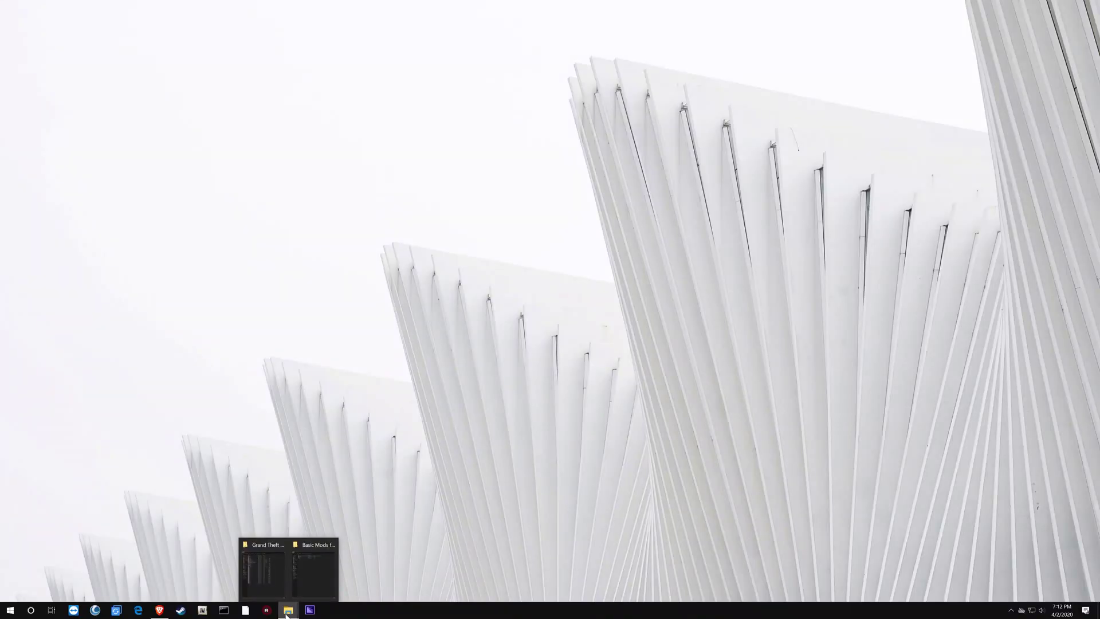
# Bring up the Grand Theft Auto V folder window, check its full path, then switch to Steam.
pyautogui.click(263, 567)
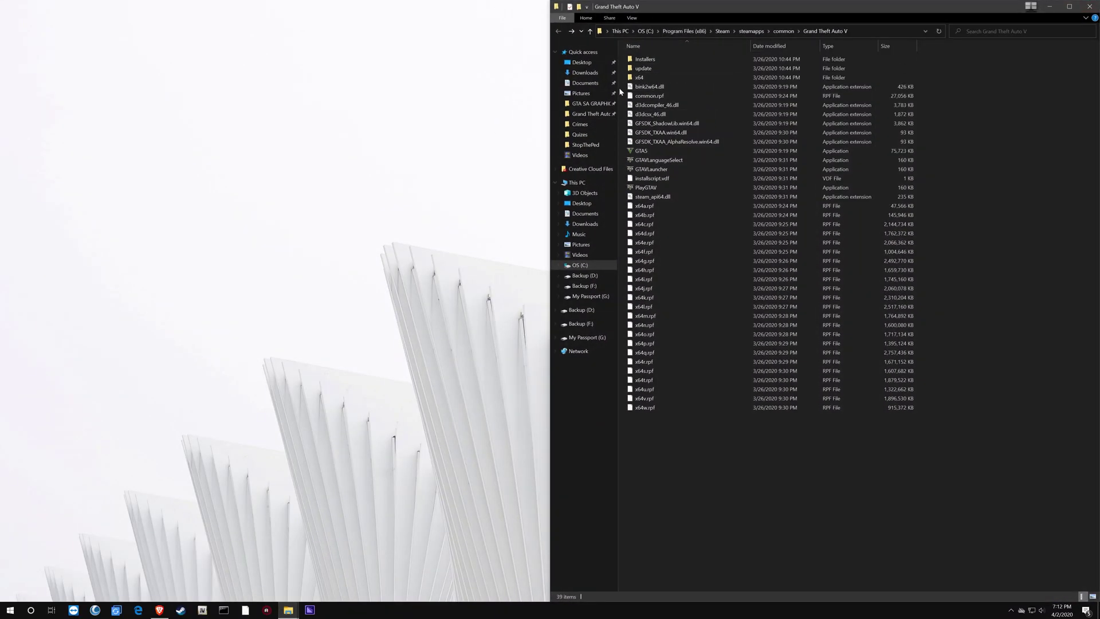
pyautogui.click(870, 29)
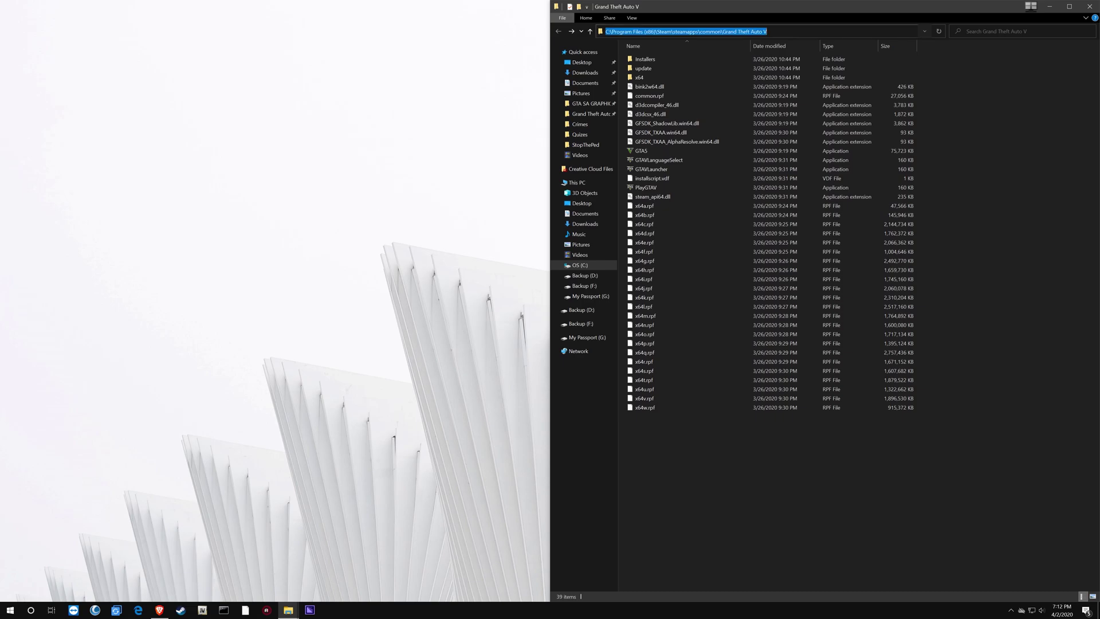
pyautogui.click(870, 31)
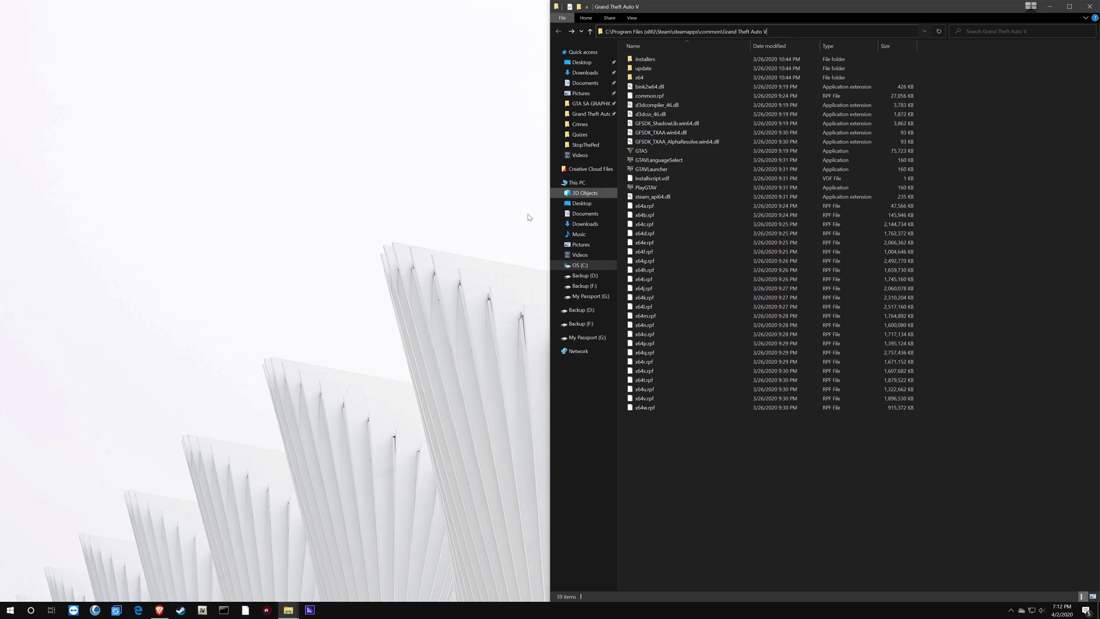
pyautogui.click(181, 610)
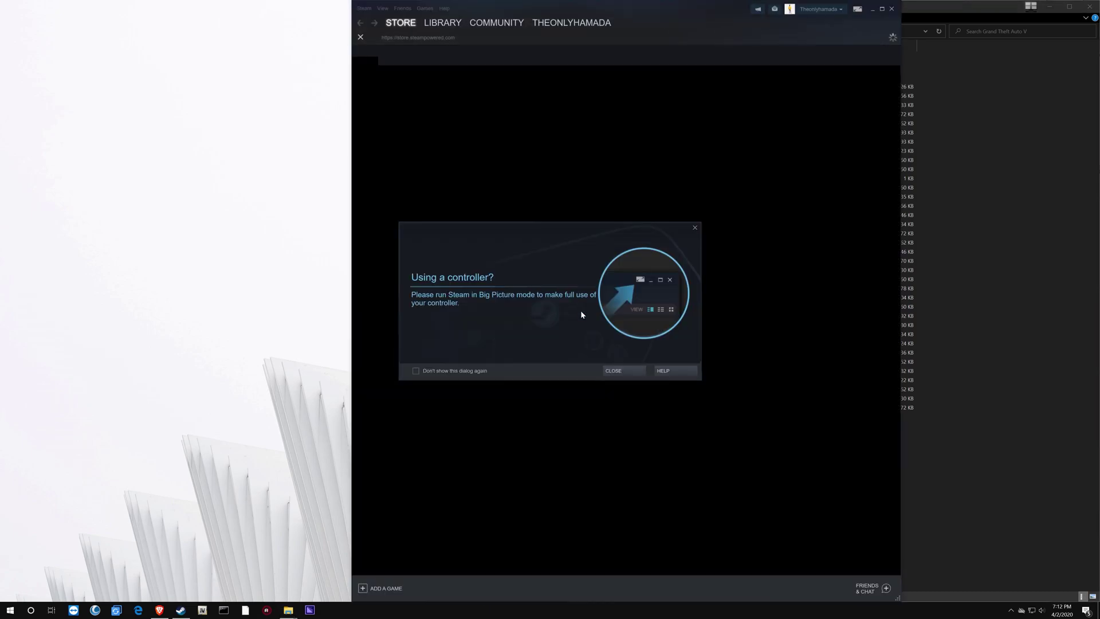
# Dismiss the controller prompt and go to the Steam Library.
pyautogui.click(623, 371)
pyautogui.moveTo(446, 26)
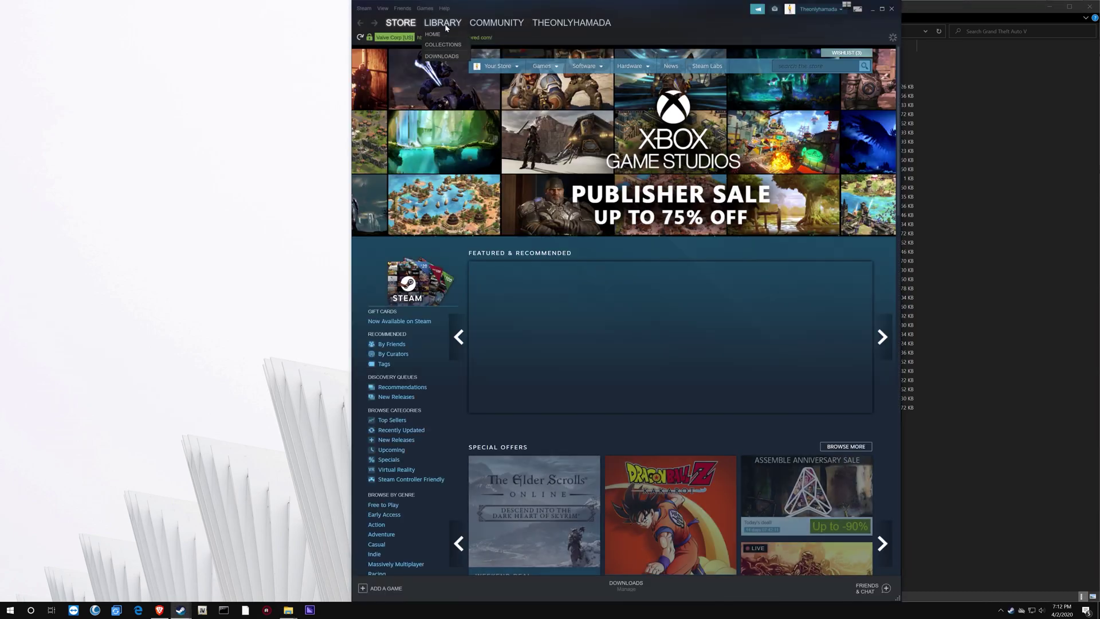
pyautogui.click(445, 26)
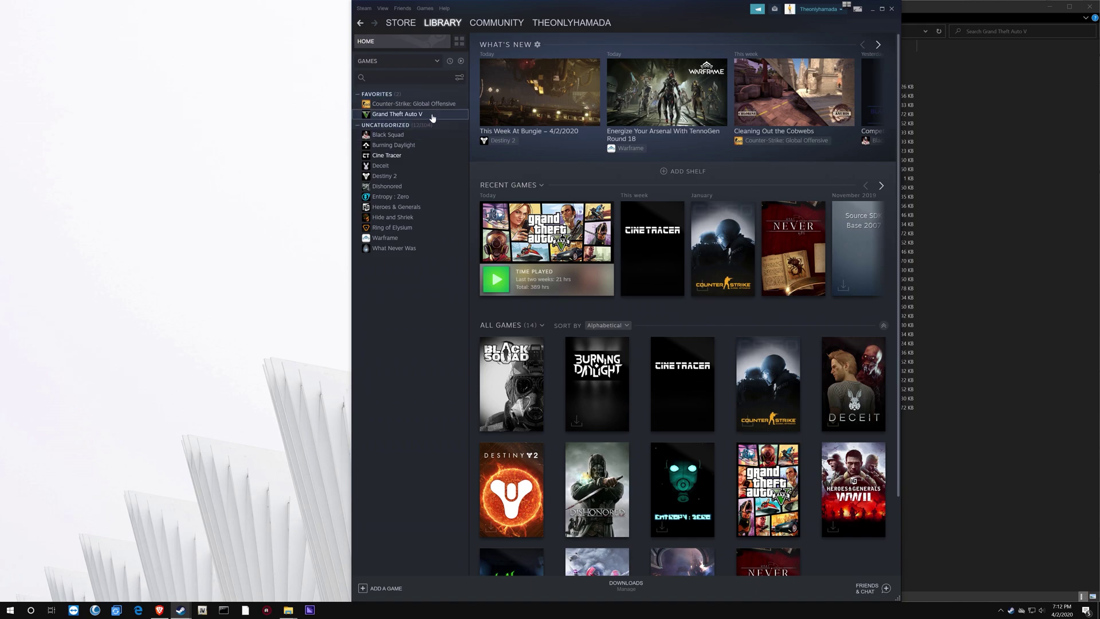
# Browse Grand Theft Auto V's local files from its Properties, then close the folder and dialog.
pyautogui.rightClick(427, 114)
pyautogui.click(469, 171)
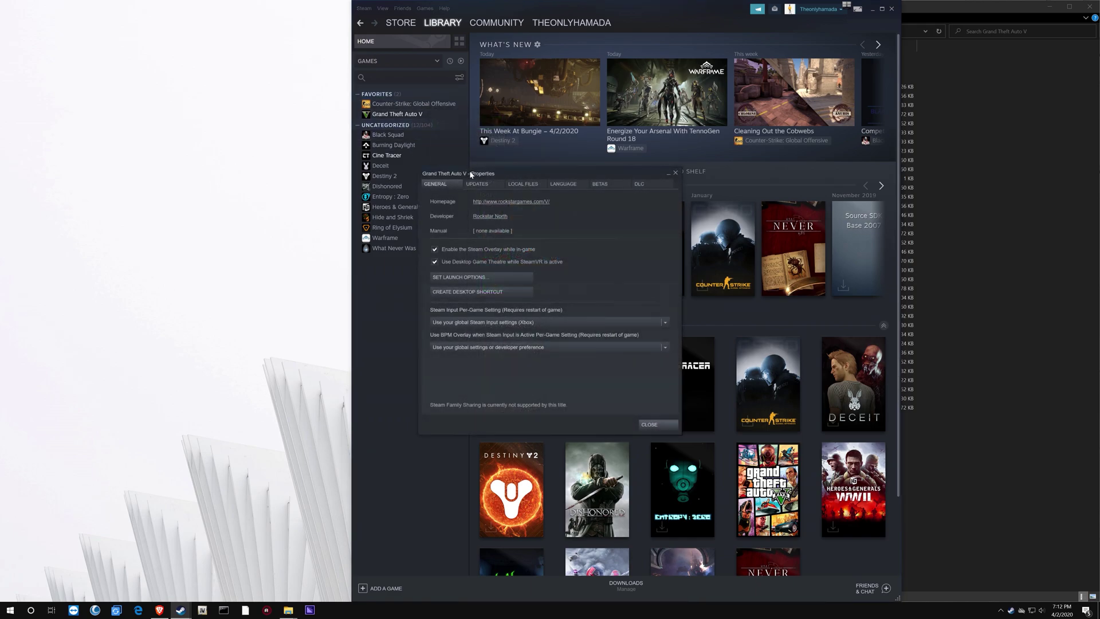
pyautogui.click(524, 184)
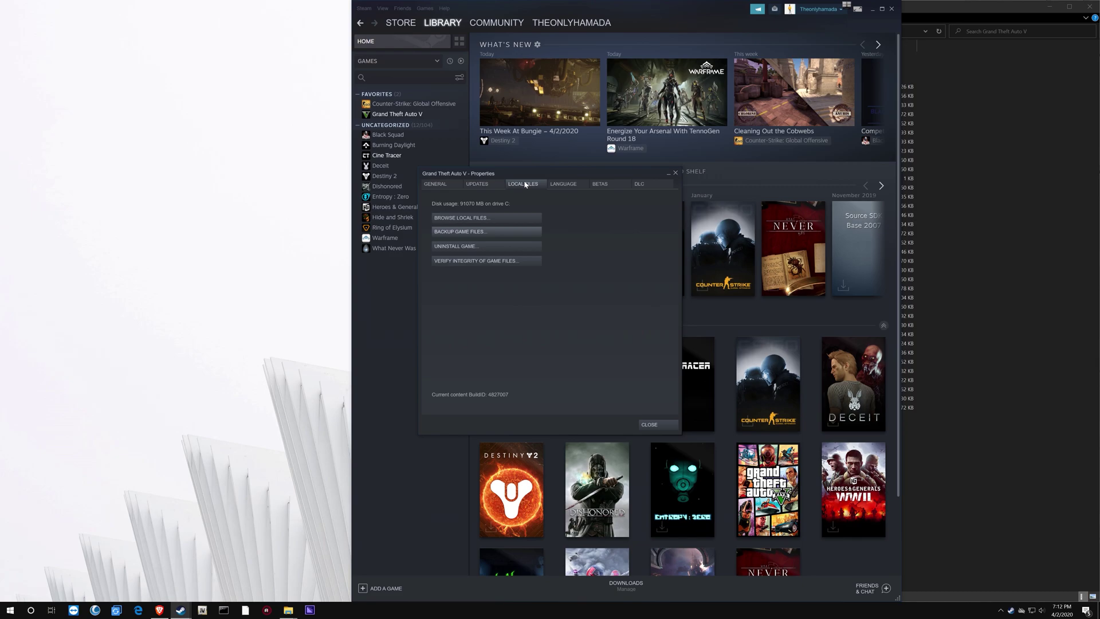
pyautogui.click(464, 219)
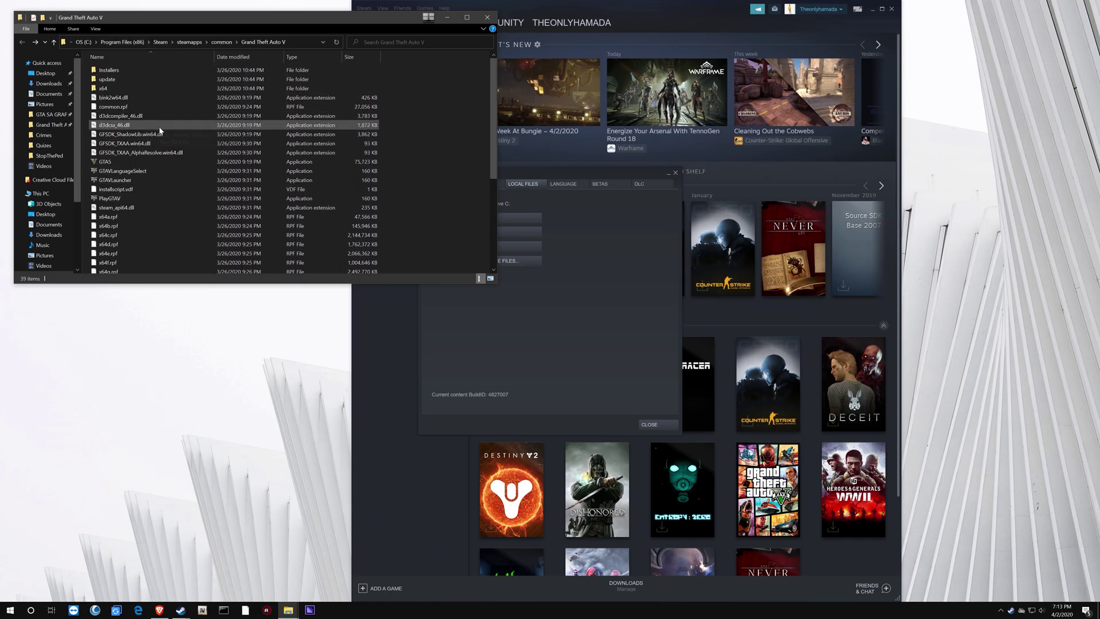
pyautogui.click(487, 17)
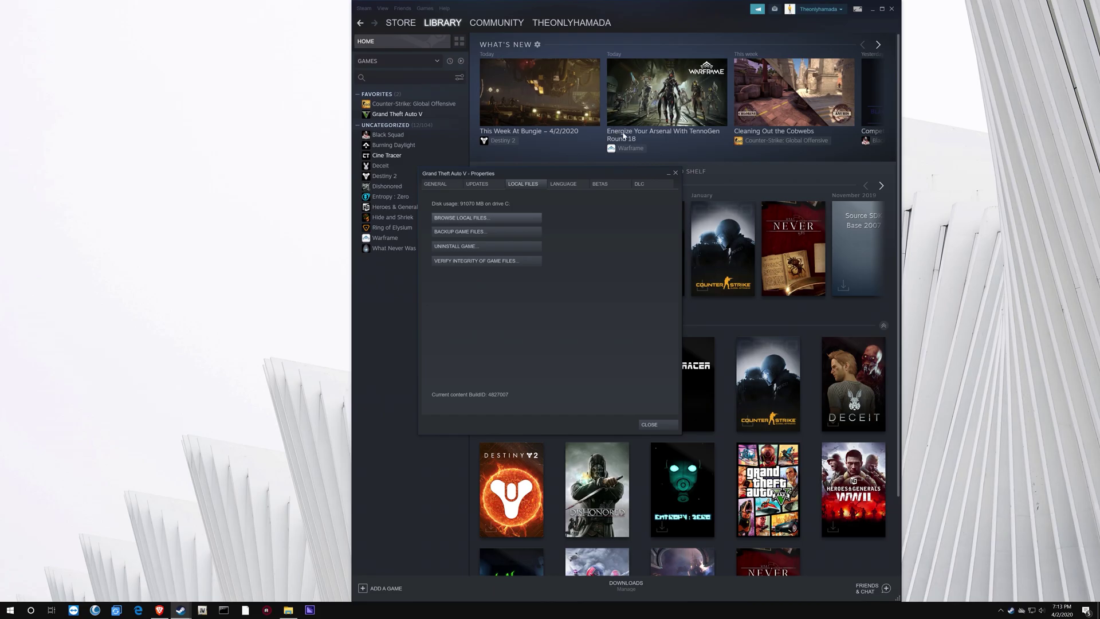
pyautogui.click(675, 172)
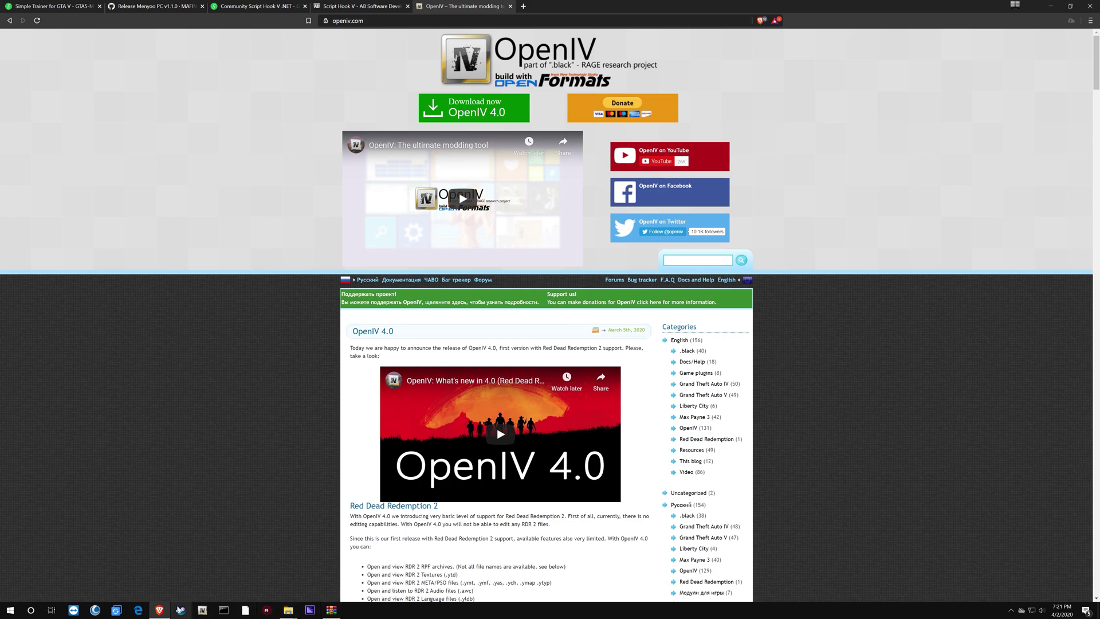
pyautogui.moveTo(299, 616)
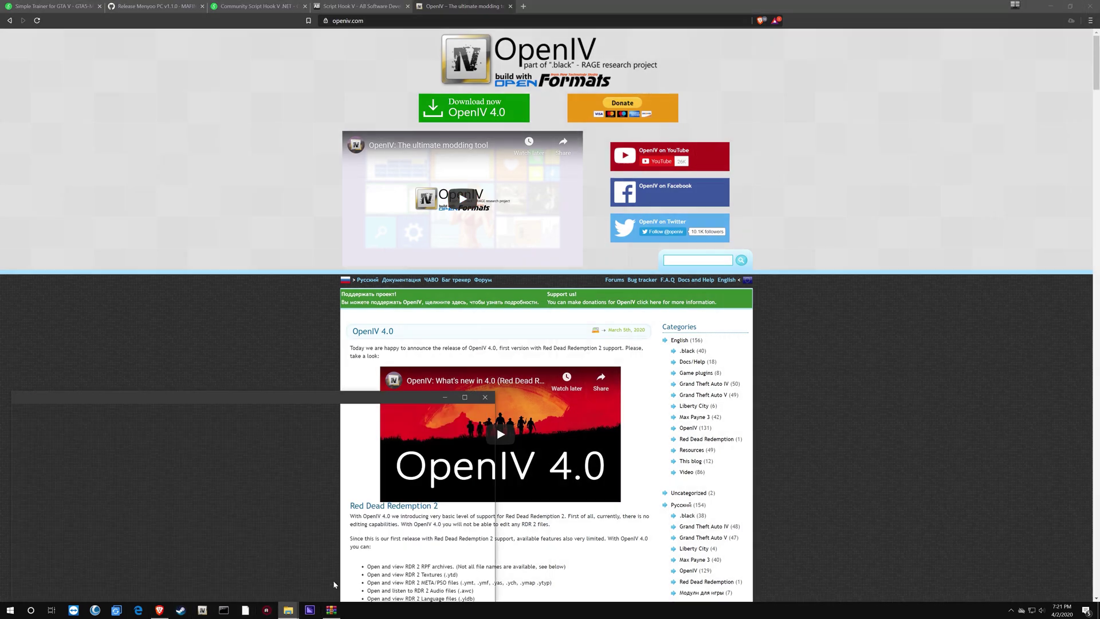
pyautogui.click(332, 579)
# Launch the ovisetup installer, close the downloads window, and continue in English.
pyautogui.doubleClick(106, 470)
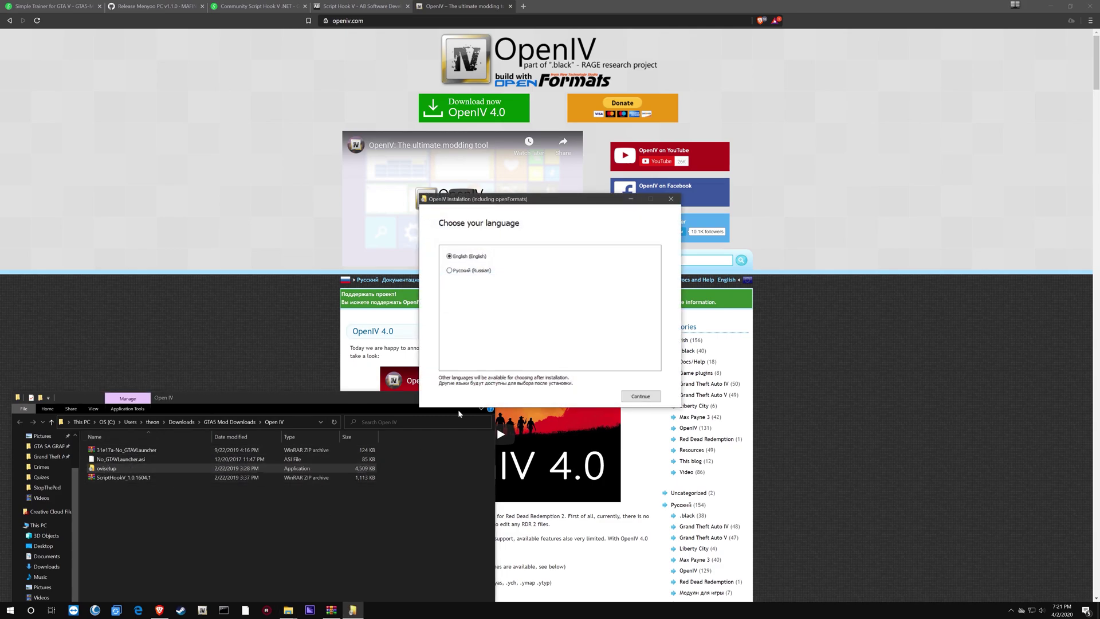
pyautogui.click(405, 401)
pyautogui.click(491, 397)
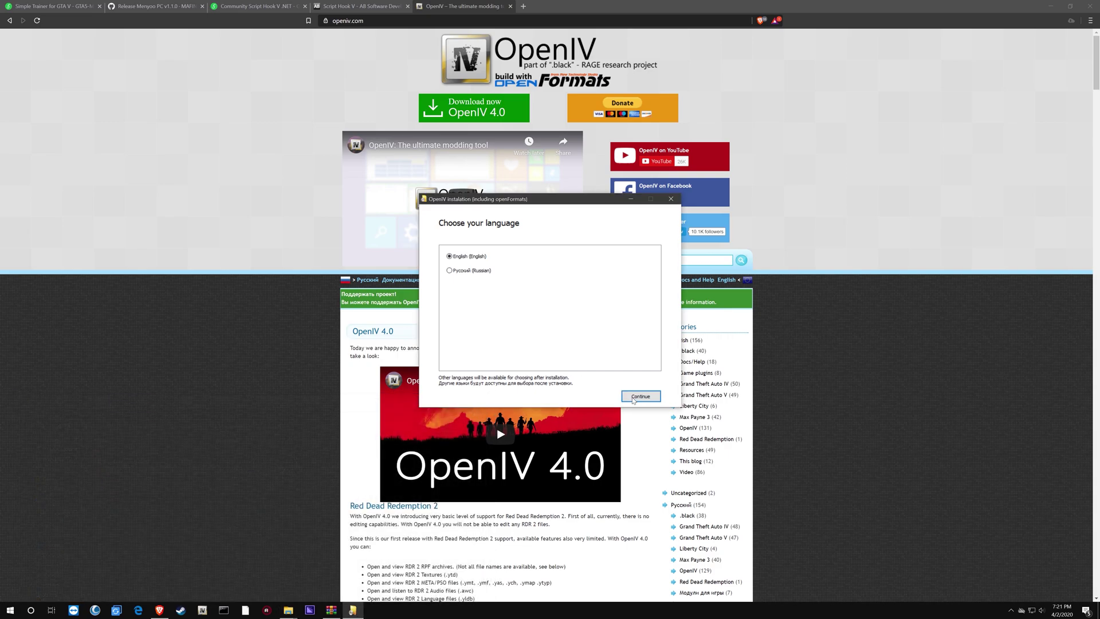
pyautogui.click(640, 397)
pyautogui.click(653, 397)
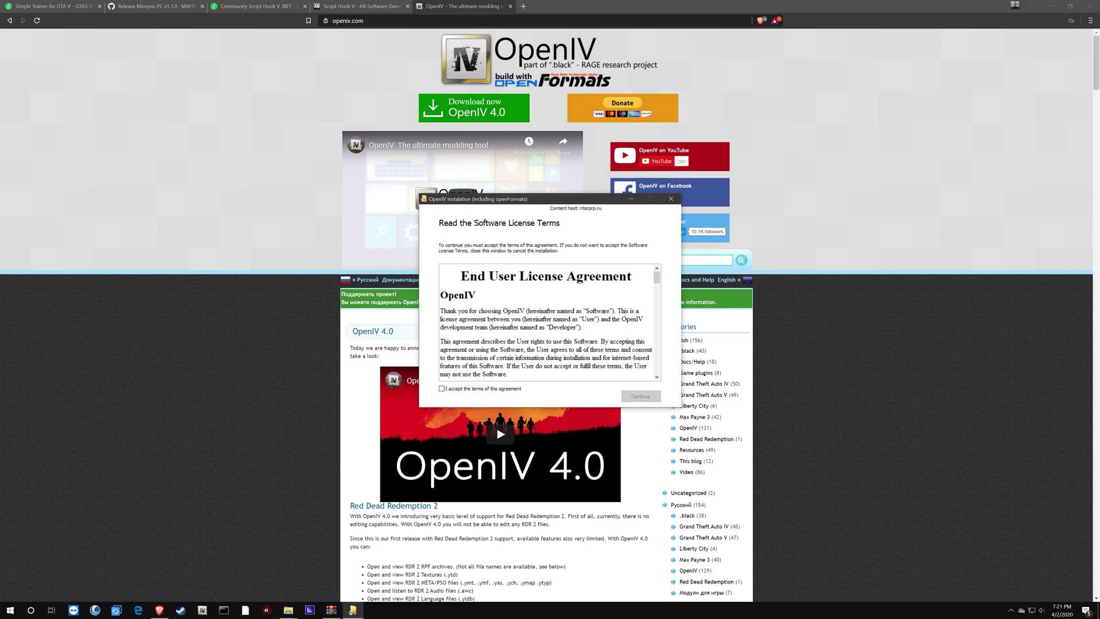
# Accept the EULA, install to this computer, approve the 28.6 Mb download, and close.
pyautogui.click(500, 391)
pyautogui.scroll(-5, 547, 321)
pyautogui.click(640, 396)
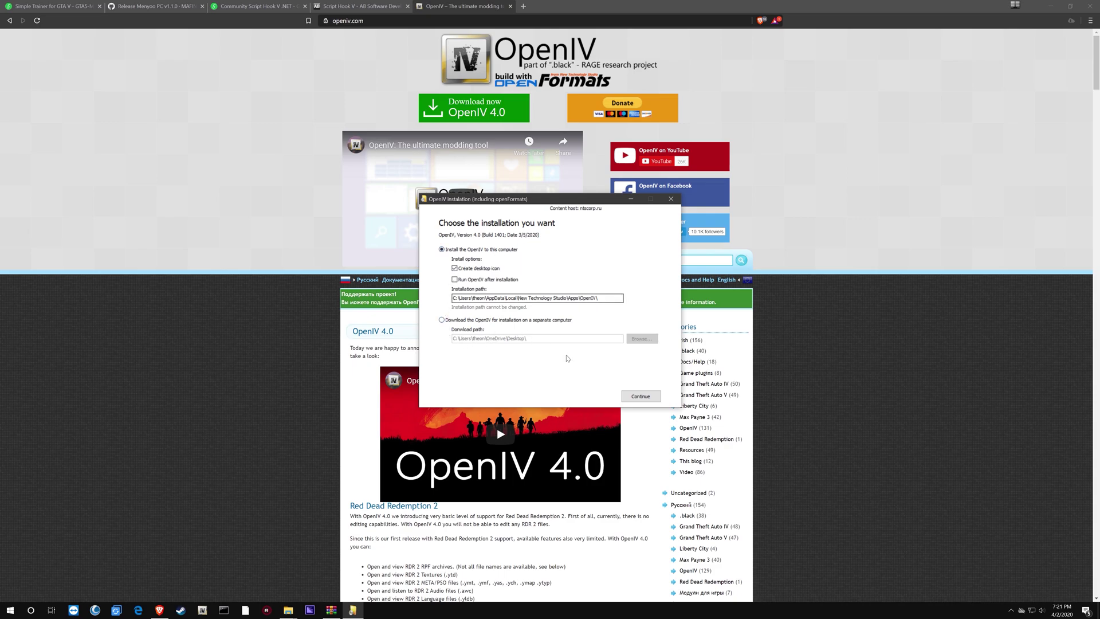
pyautogui.click(653, 399)
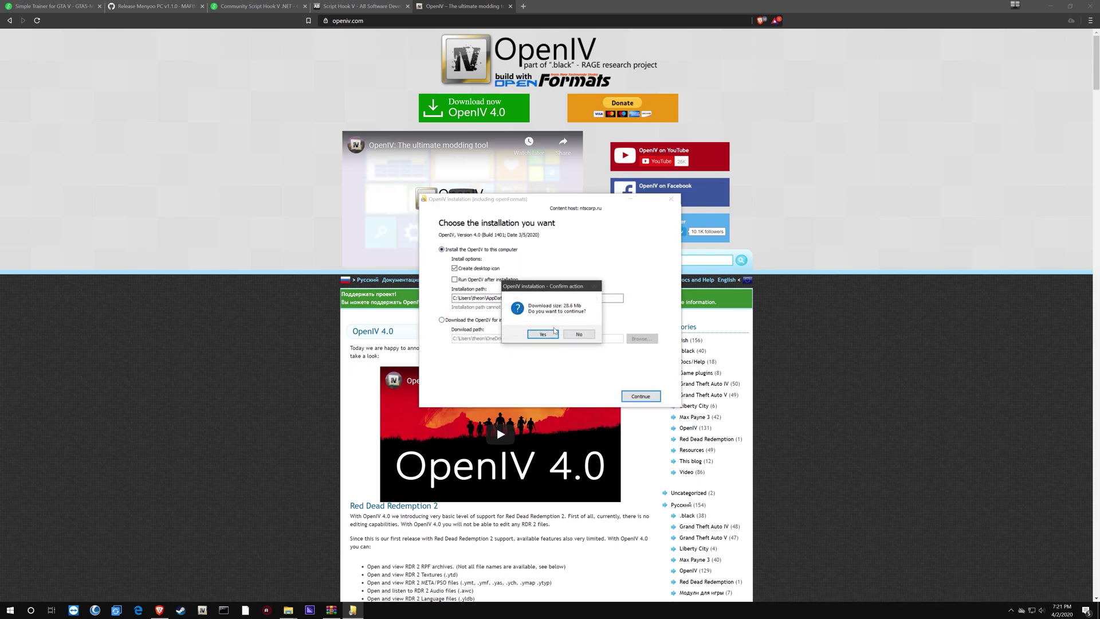
pyautogui.click(554, 338)
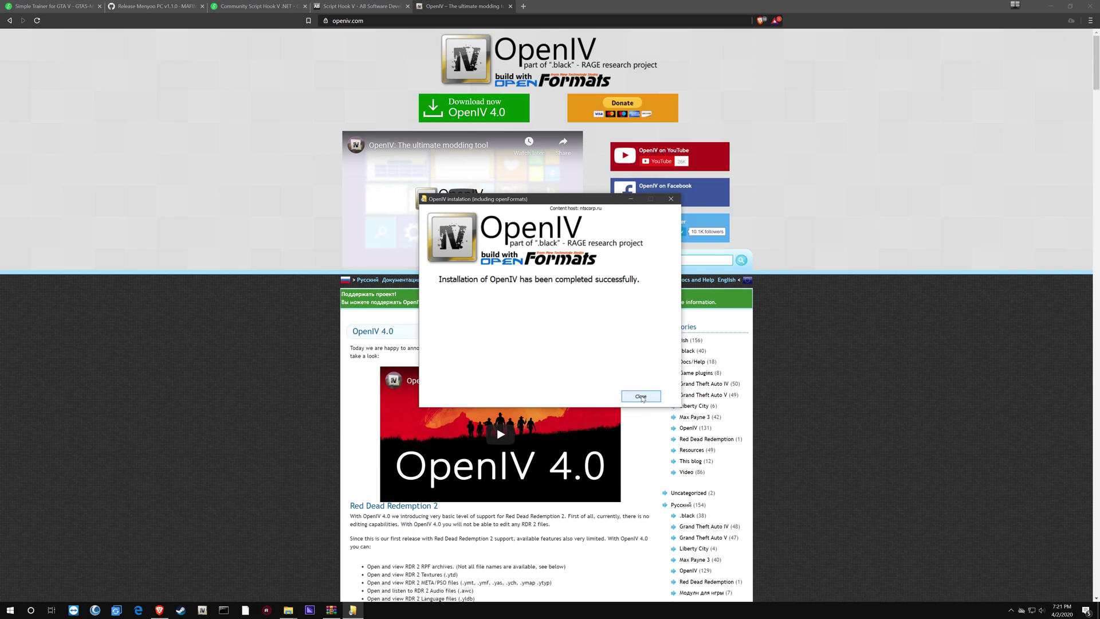
pyautogui.click(640, 396)
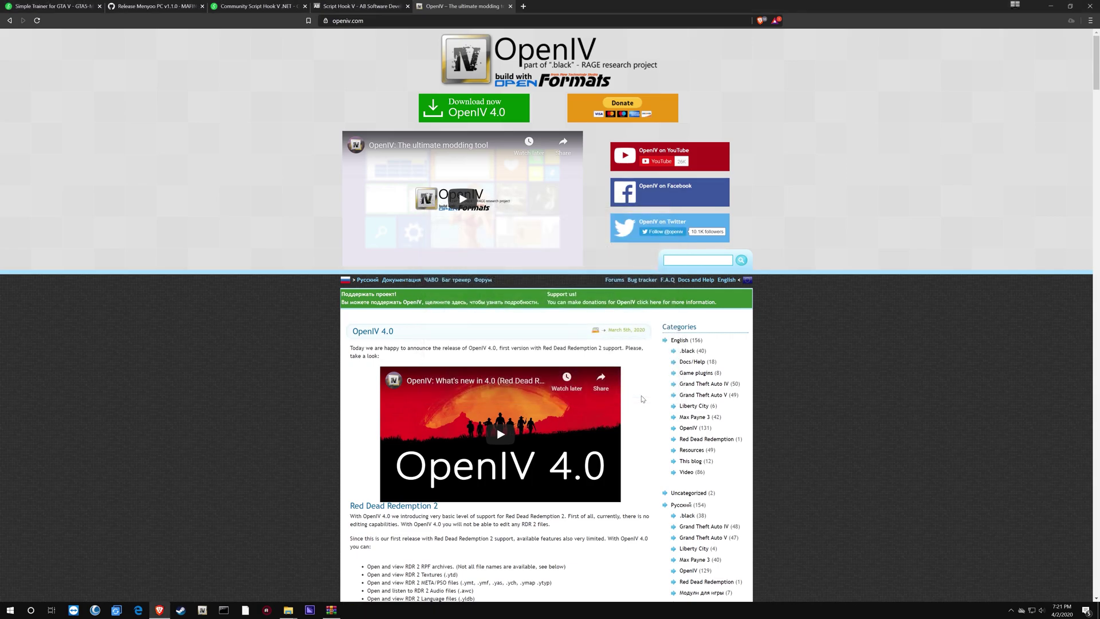
# Select Grand Theft Auto V for Windows in OpenIV's game chooser.
pyautogui.click(163, 611)
pyautogui.click(166, 614)
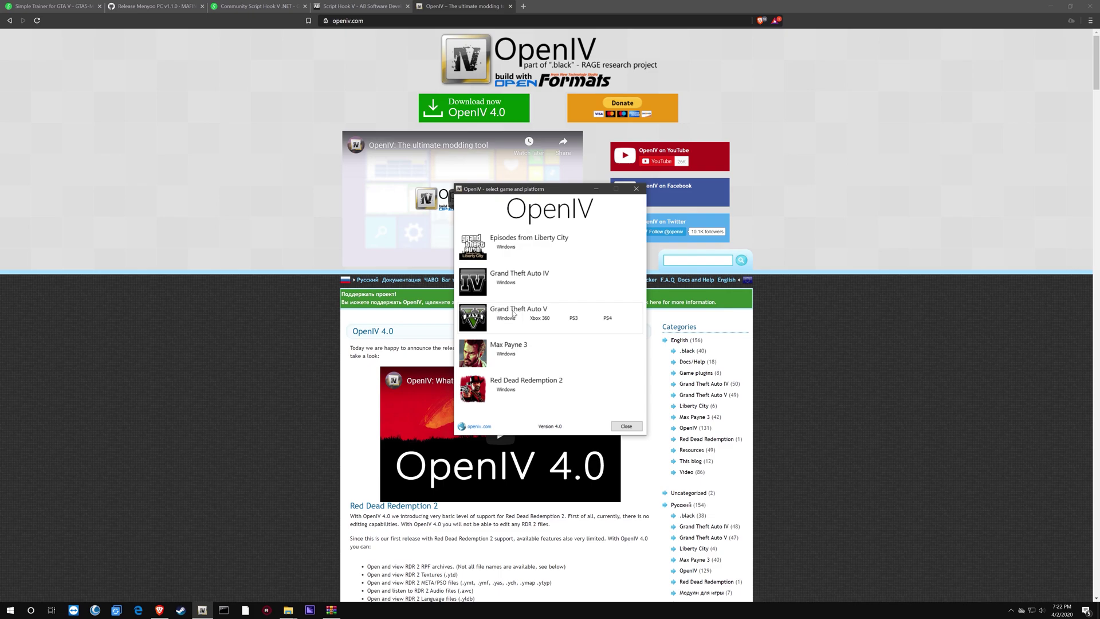
pyautogui.click(504, 320)
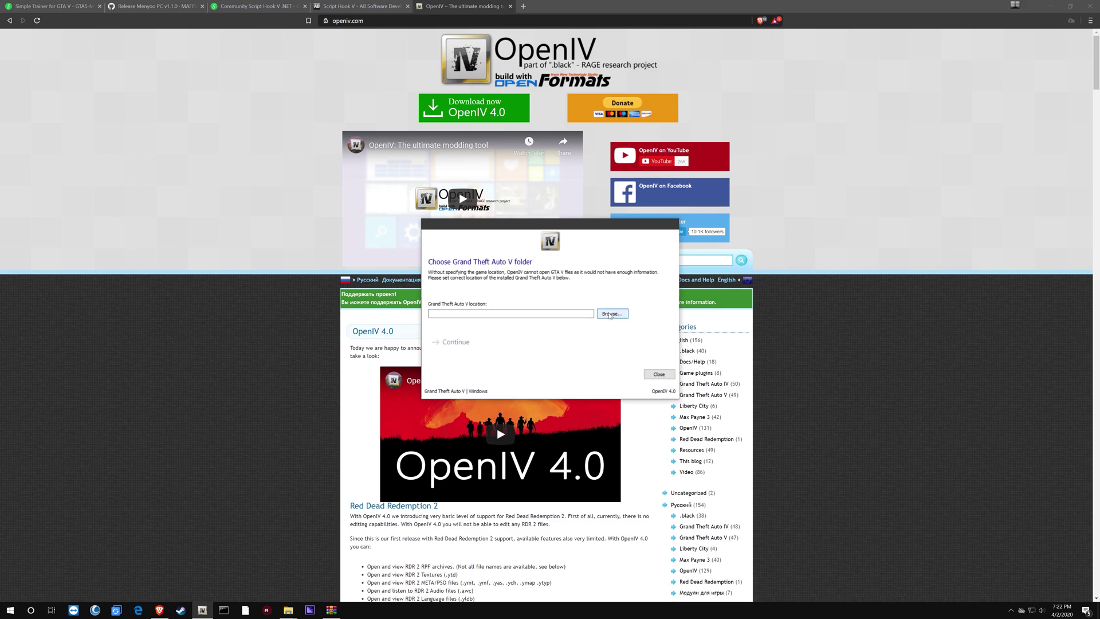
# Browse to the Grand Theft Auto V folder and continue past the folder and Backups pages.
pyautogui.click(610, 314)
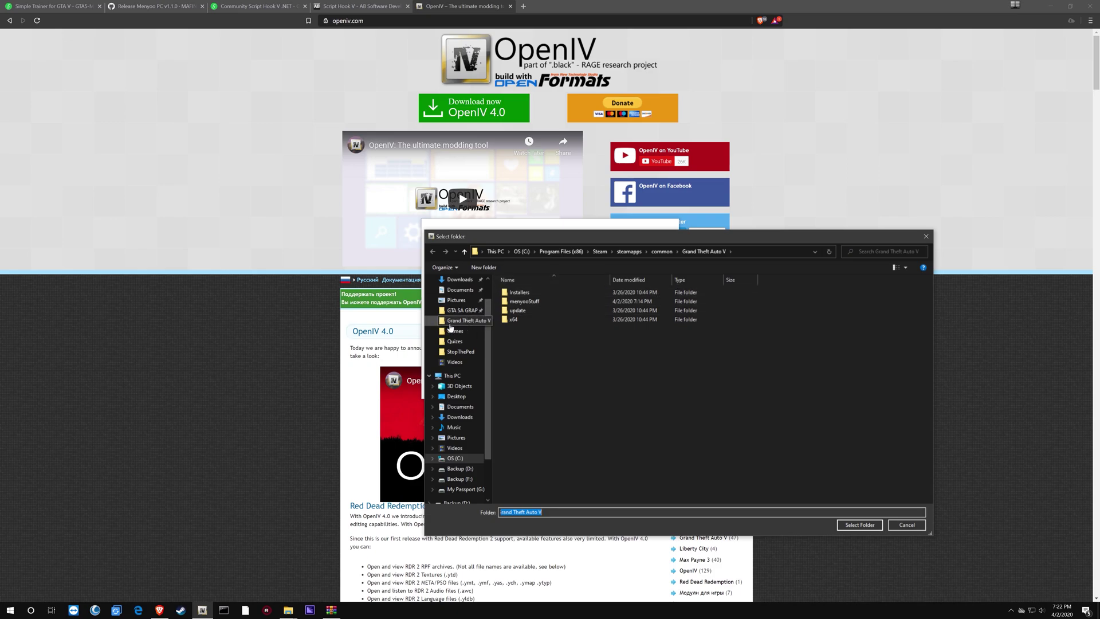
pyautogui.click(470, 324)
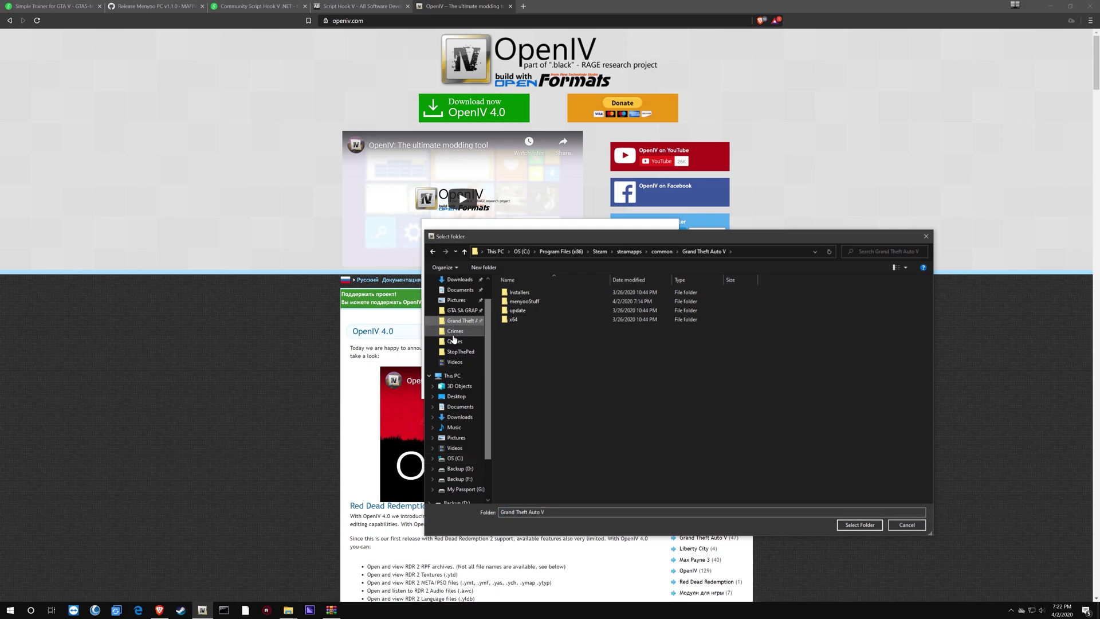
pyautogui.press('Return')
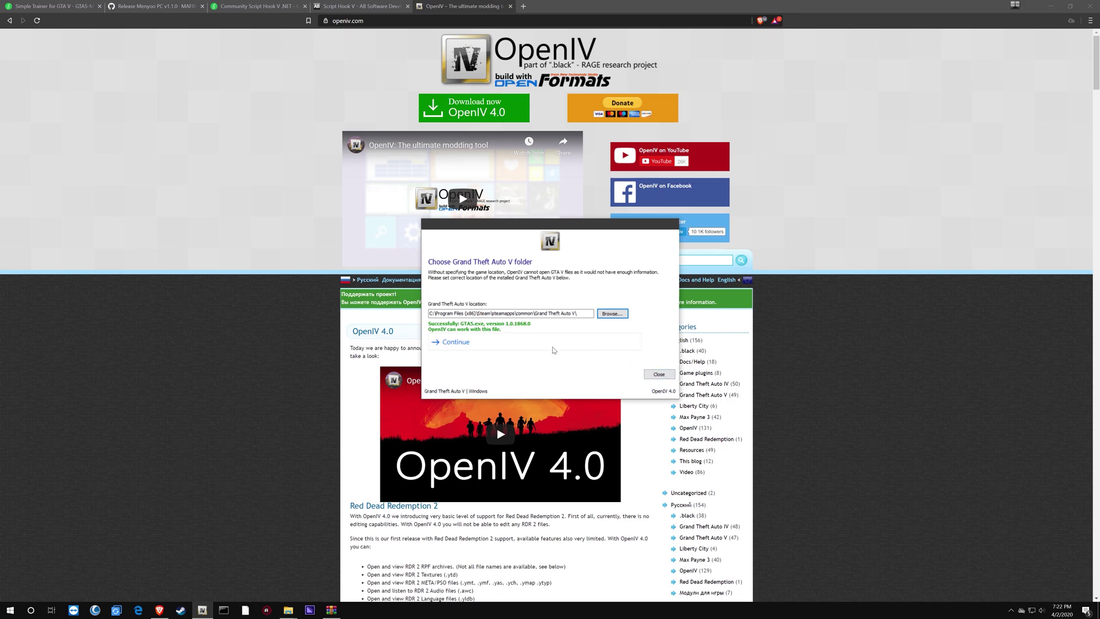
pyautogui.click(459, 346)
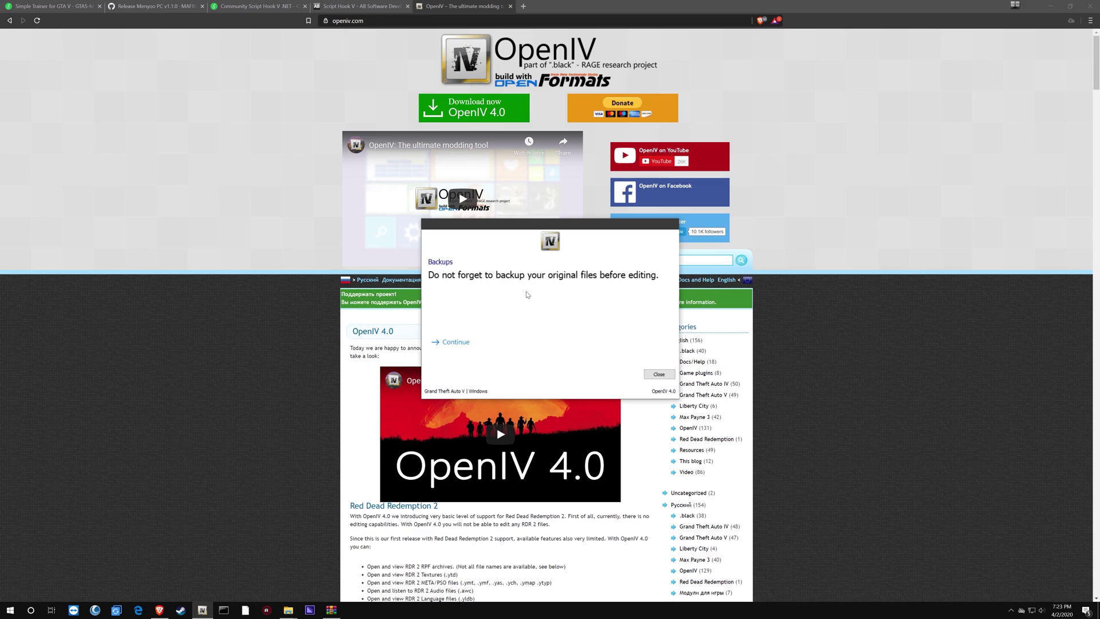
pyautogui.click(457, 342)
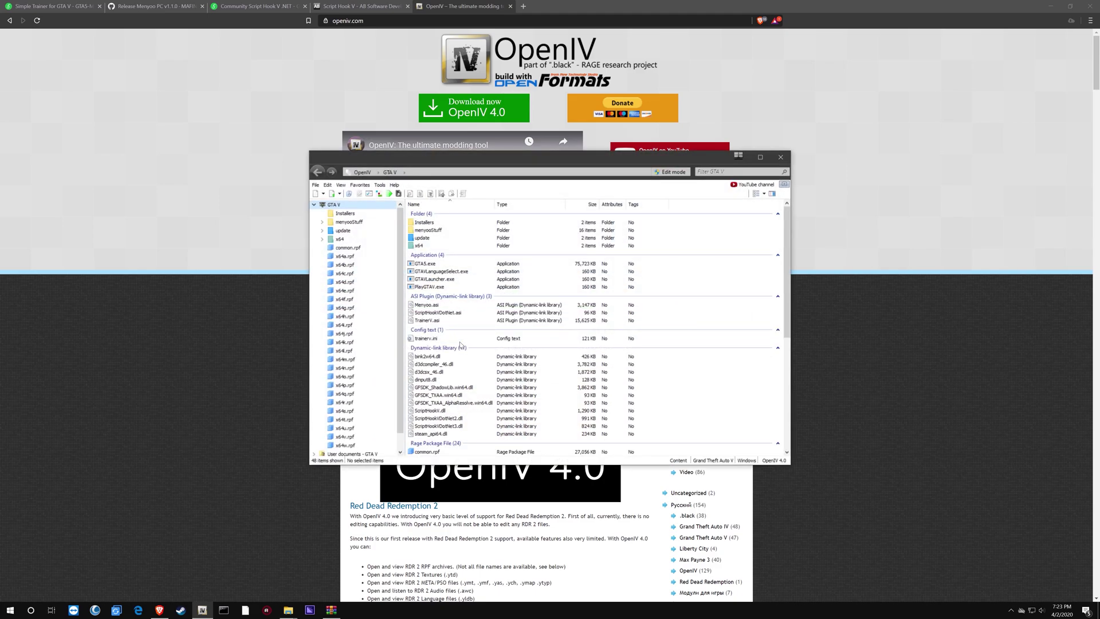
# Maximize the OpenIV window to fill the screen.
pyautogui.click(760, 159)
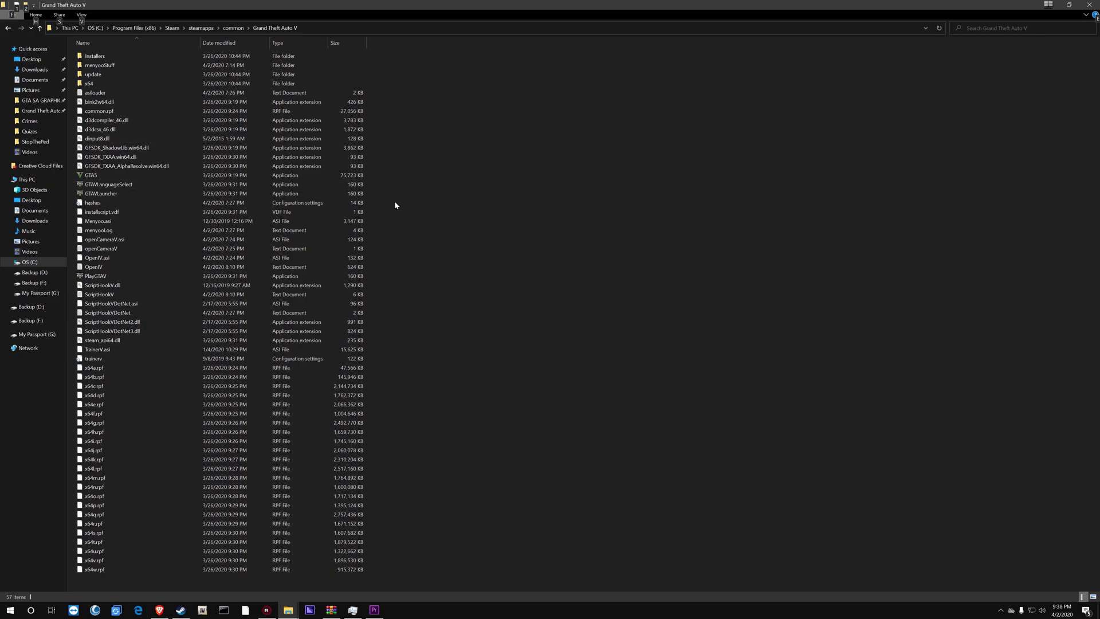
# Create a new folder named mods in the Grand Theft Auto V folder.
pyautogui.rightClick(491, 383)
pyautogui.moveTo(550, 488)
pyautogui.click(636, 489)
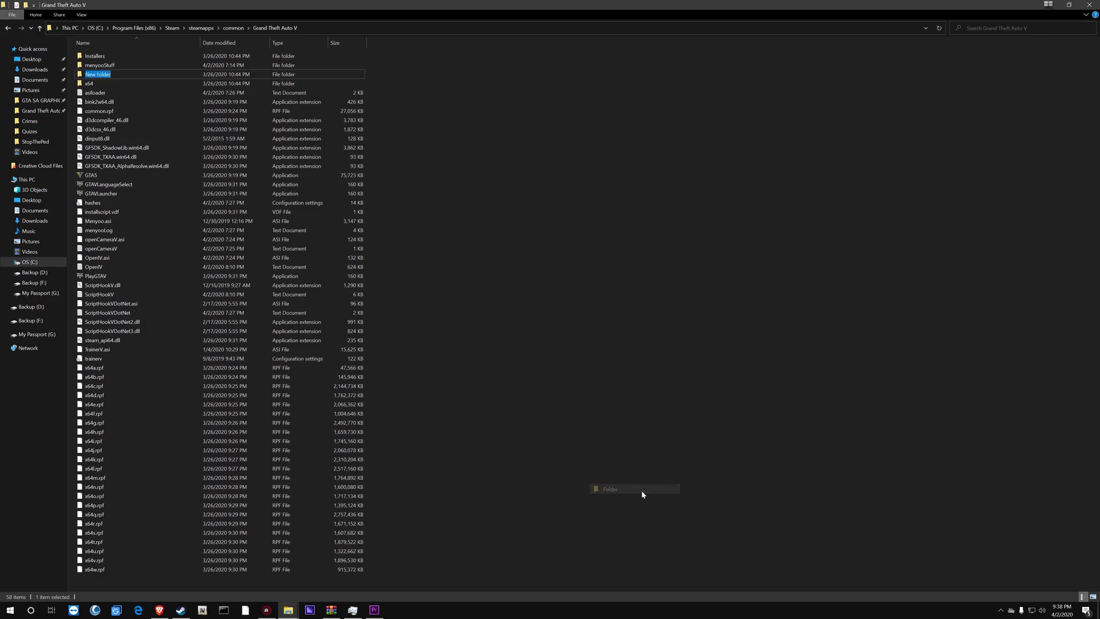
pyautogui.write('mods')
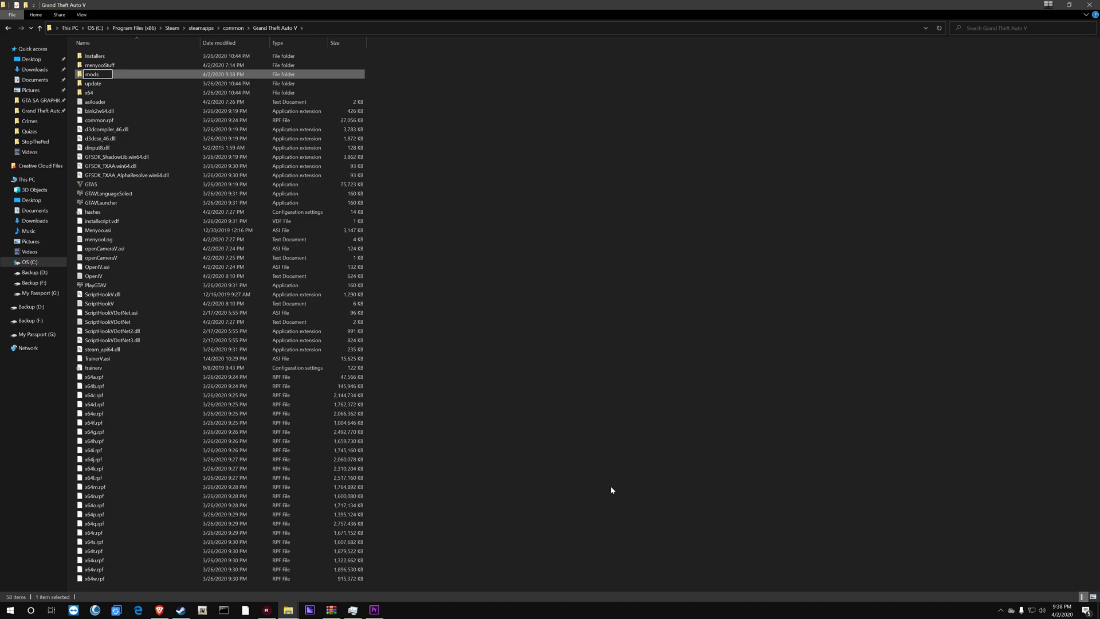
pyautogui.press('Return')
# Cut the x64e–x64w.rpf archives together with the x64 and update folders.
pyautogui.moveTo(390, 585); pyautogui.dragTo(238, 381)
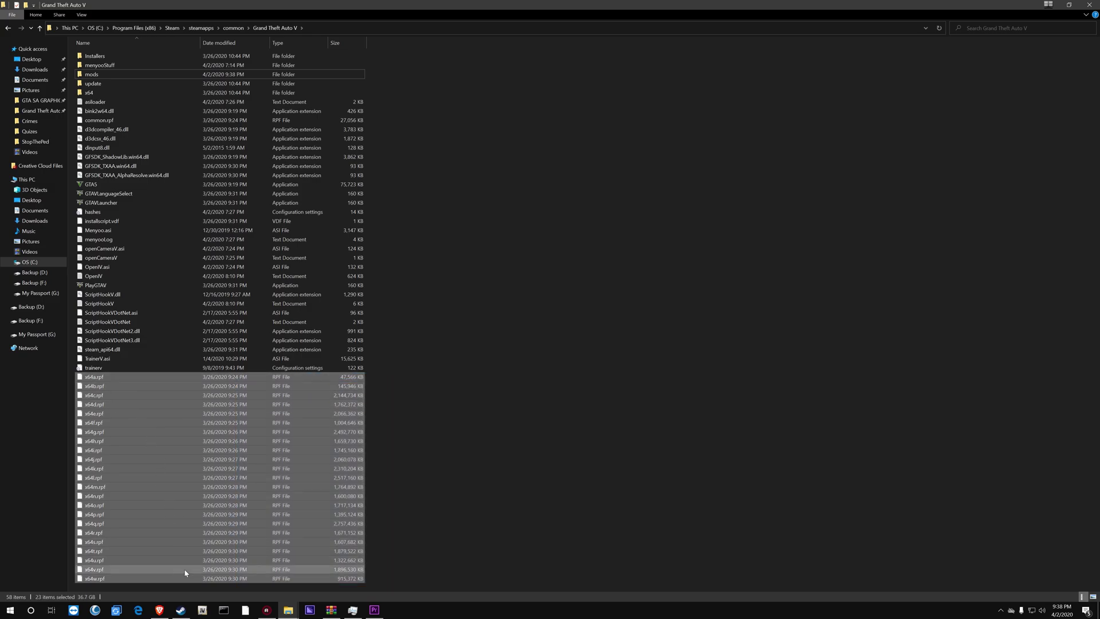
pyautogui.keyDown('ctrl'); pyautogui.click(132, 92); pyautogui.keyUp('ctrl')
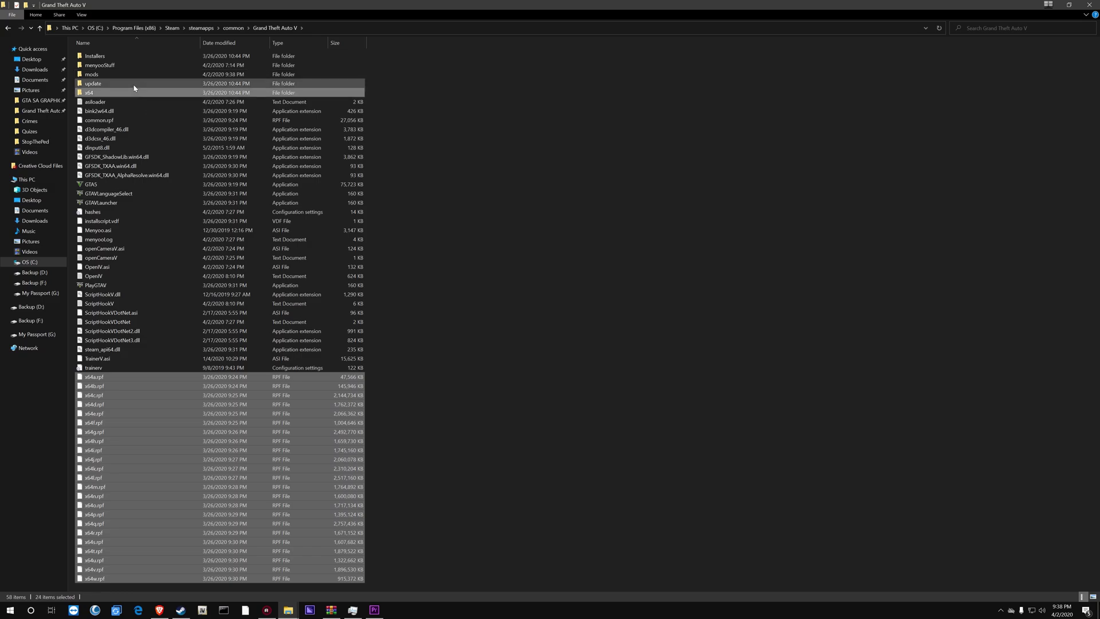
pyautogui.keyDown('ctrl'); pyautogui.click(133, 85); pyautogui.keyUp('ctrl')
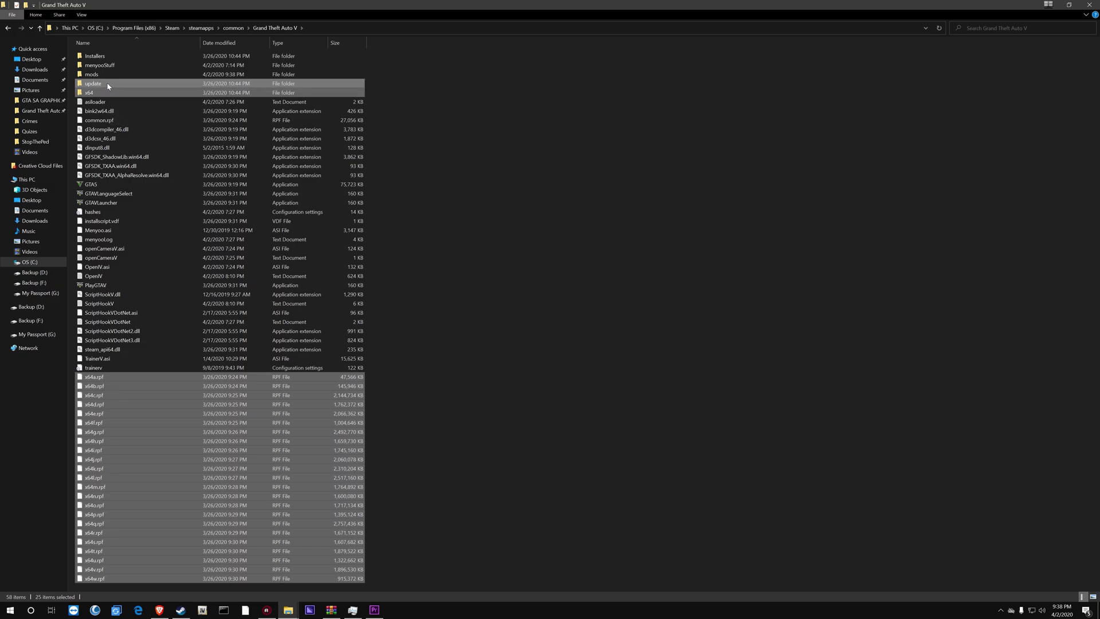
pyautogui.rightClick(107, 84)
pyautogui.click(160, 268)
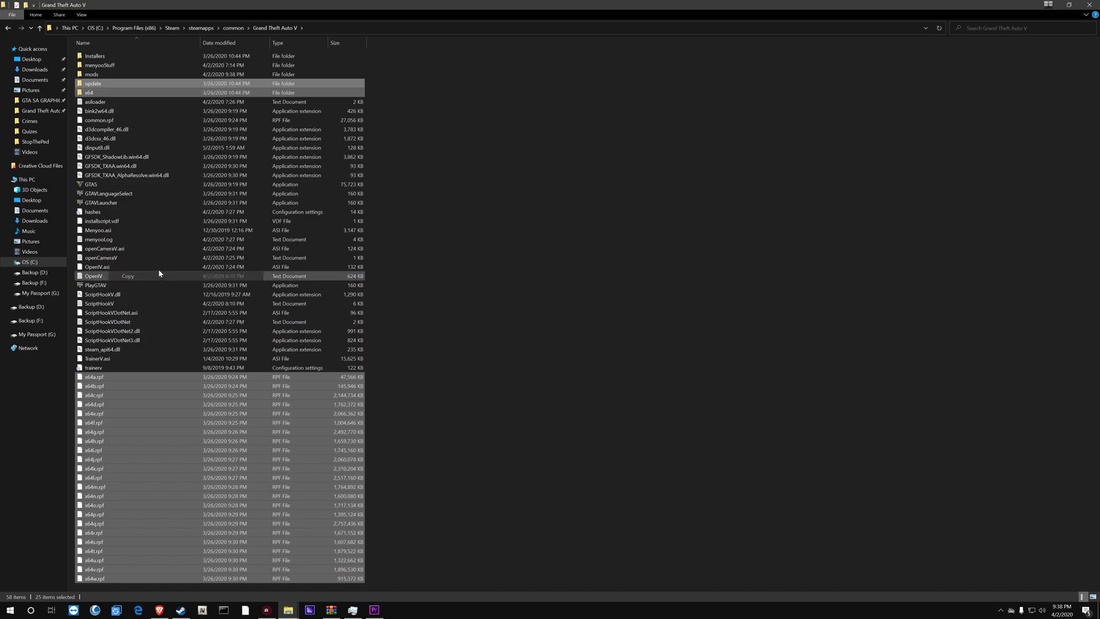
# Paste the cut items into mods, copying them with TeraCopy.
pyautogui.doubleClick(97, 74)
pyautogui.rightClick(136, 105)
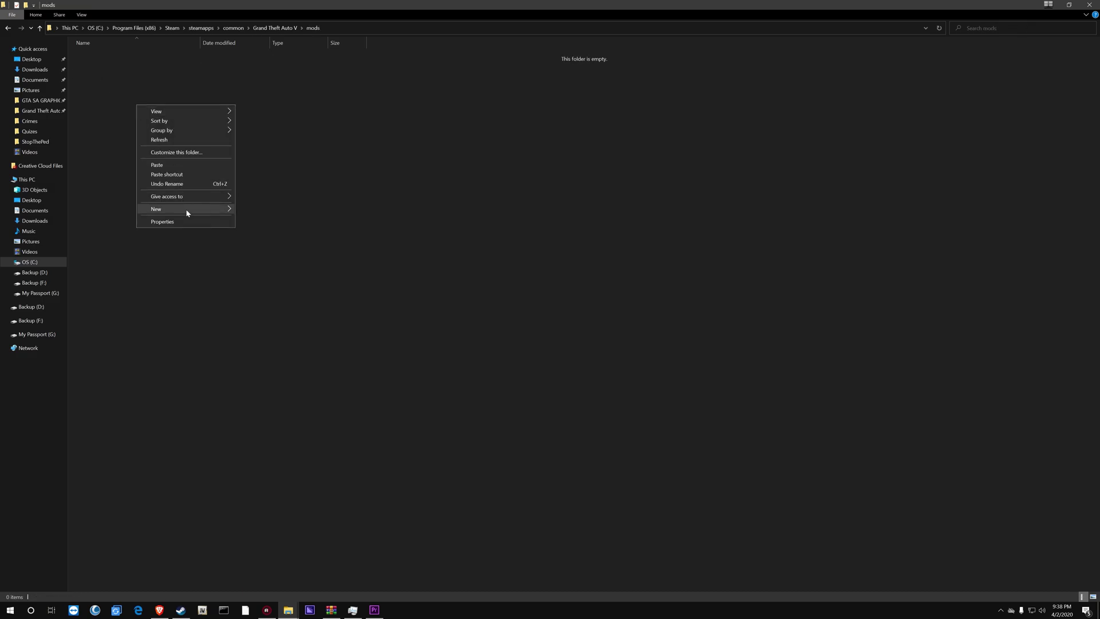
pyautogui.click(157, 164)
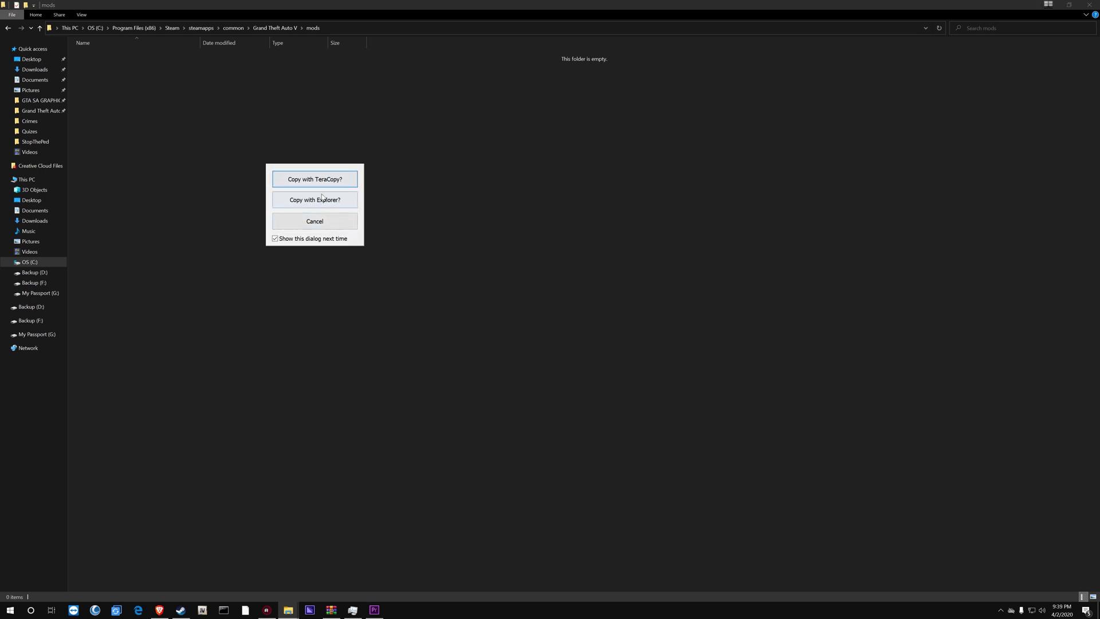
pyautogui.click(309, 179)
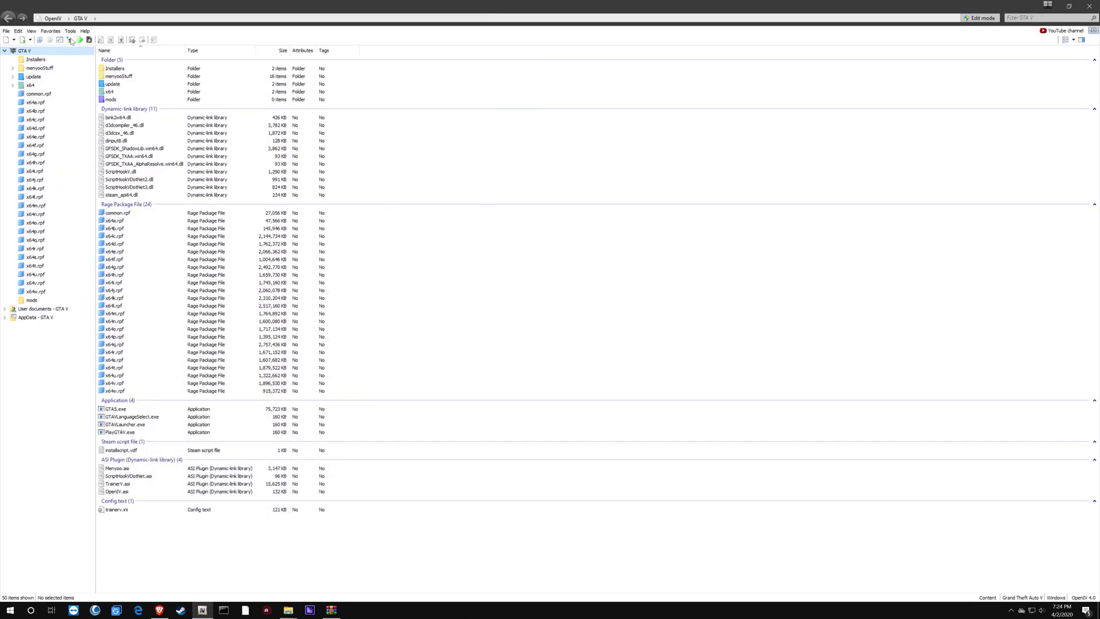
# Install the openCamera plugin through Tools > ASI Manager, then close the manager.
pyautogui.click(60, 40)
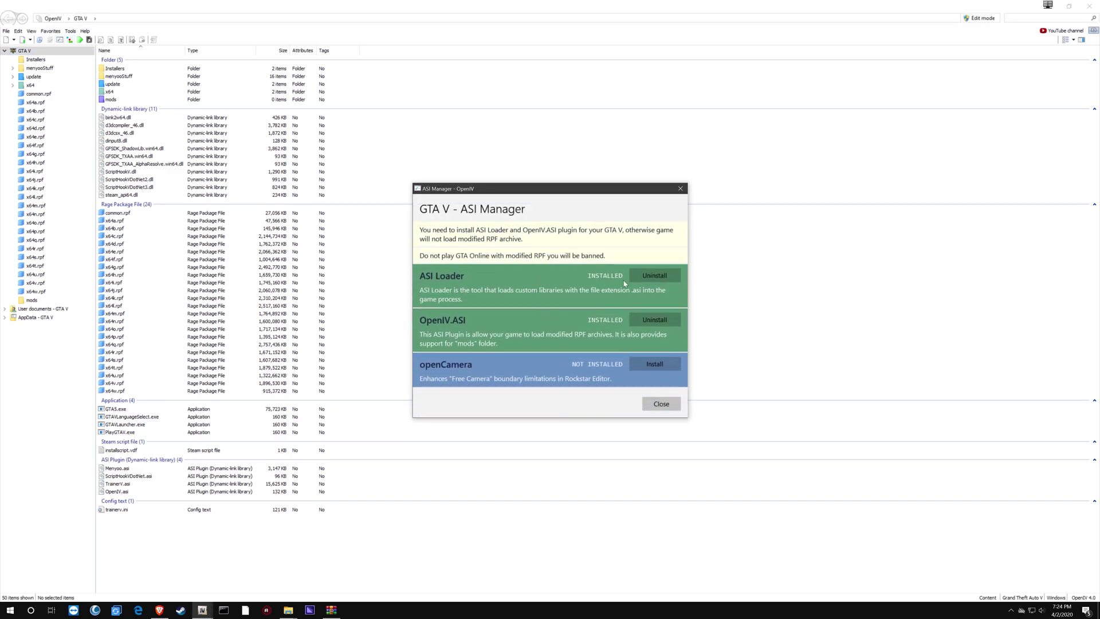
pyautogui.click(644, 364)
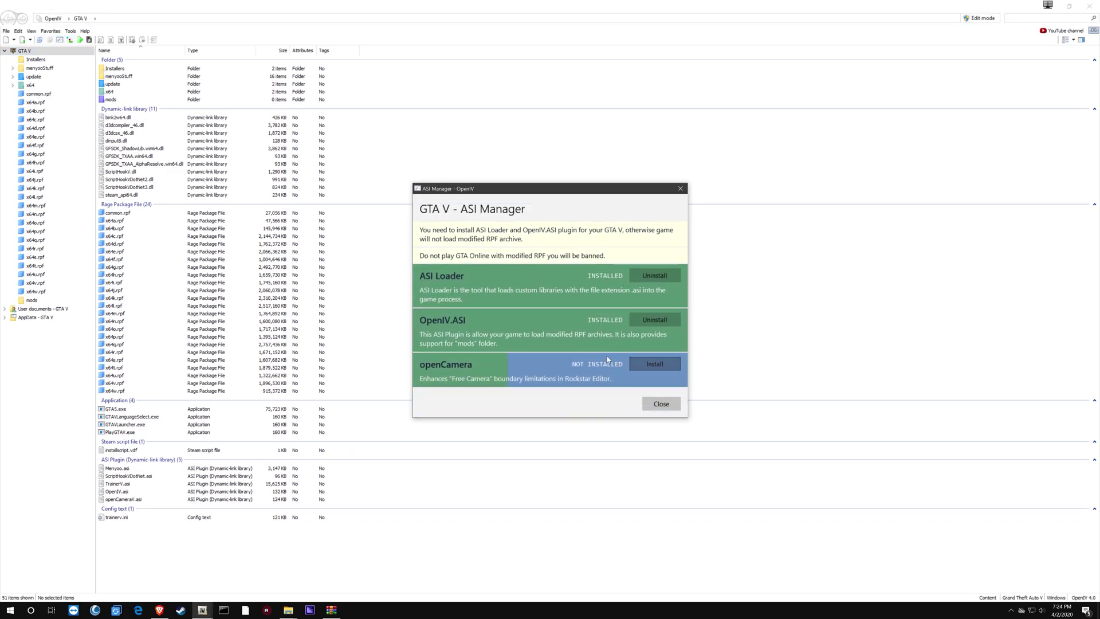
pyautogui.click(662, 404)
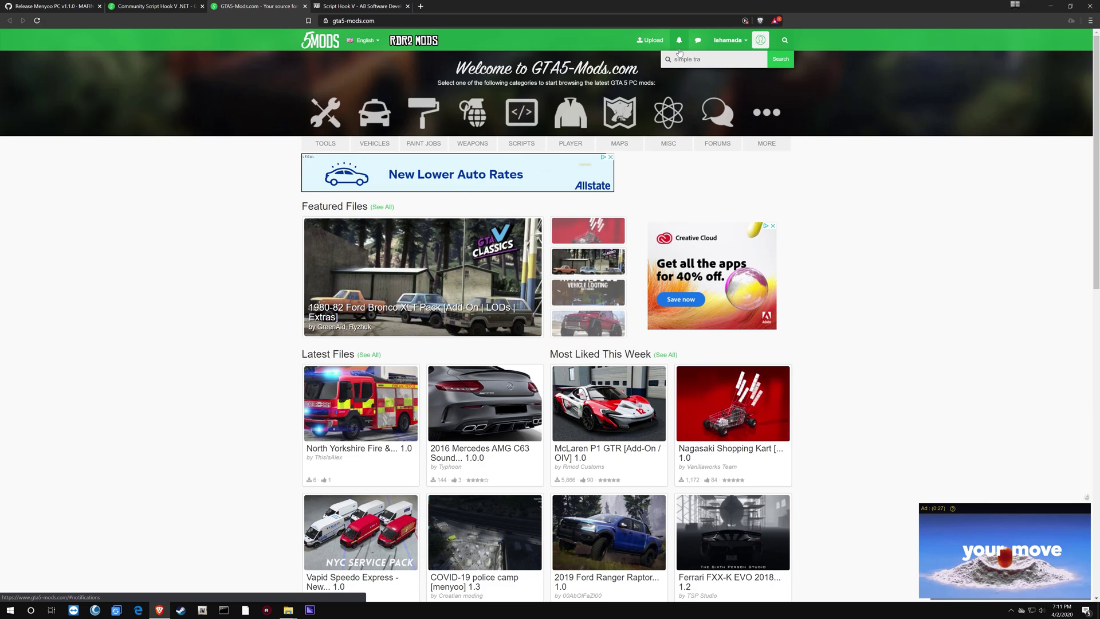
# Open the Simple Trainer for GTA V page, then move to the Menyoo PC v1.1.0 release tab.
pyautogui.click(687, 75)
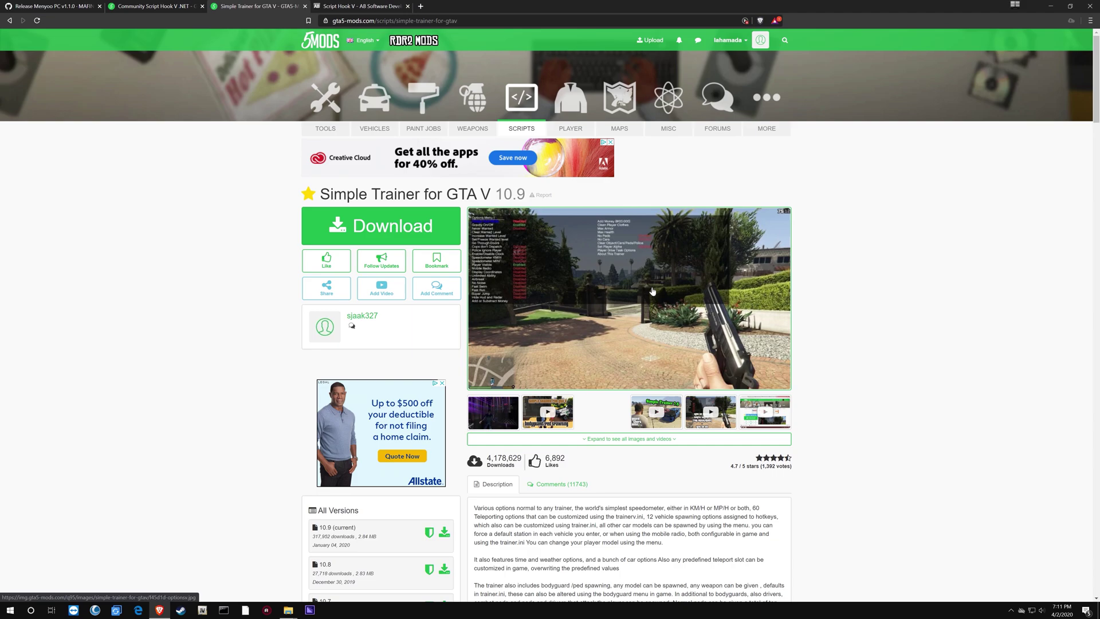
pyautogui.moveTo(52, 5); pyautogui.dragTo(155, 6)
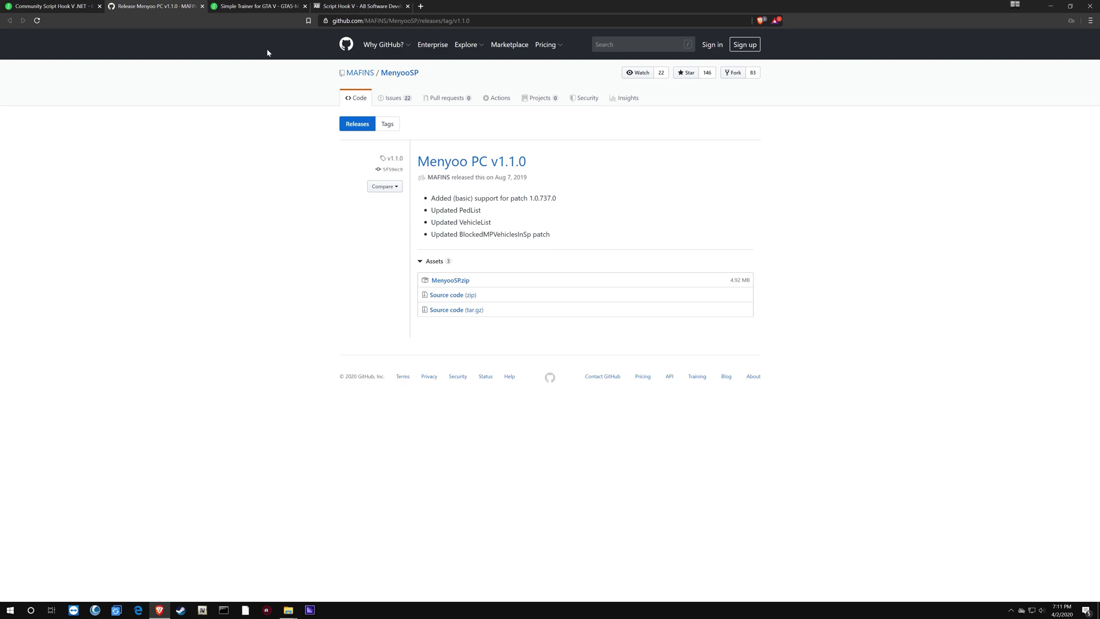
# Review the Script Hook V and Community Script Hook V .NET tabs, then select the four mod folders.
pyautogui.hotkey('ctrl', '4')
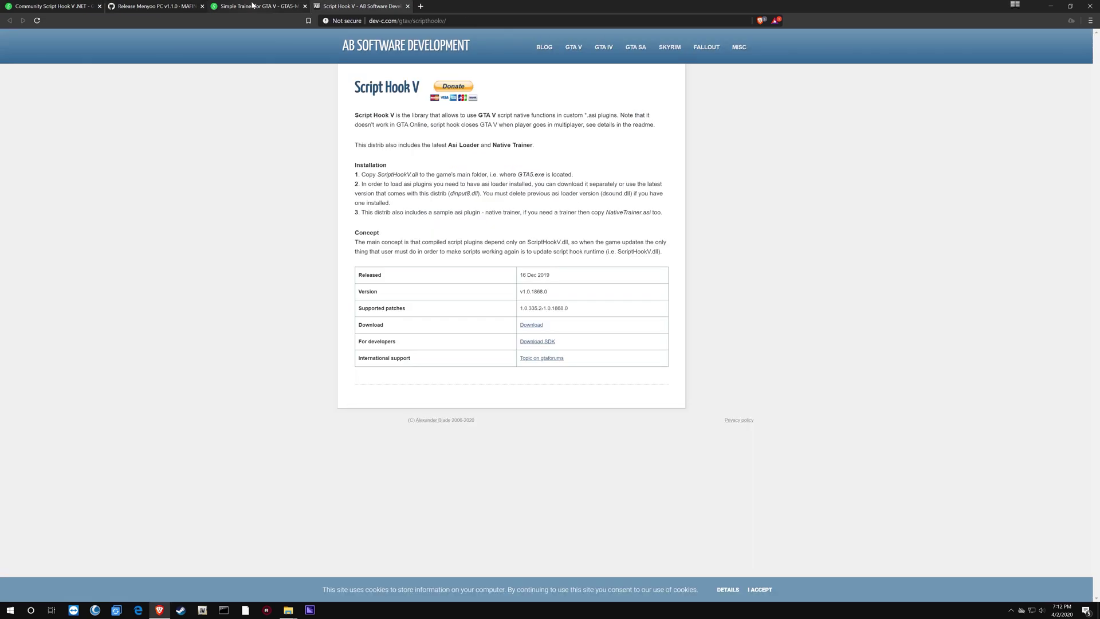
pyautogui.click(253, 5)
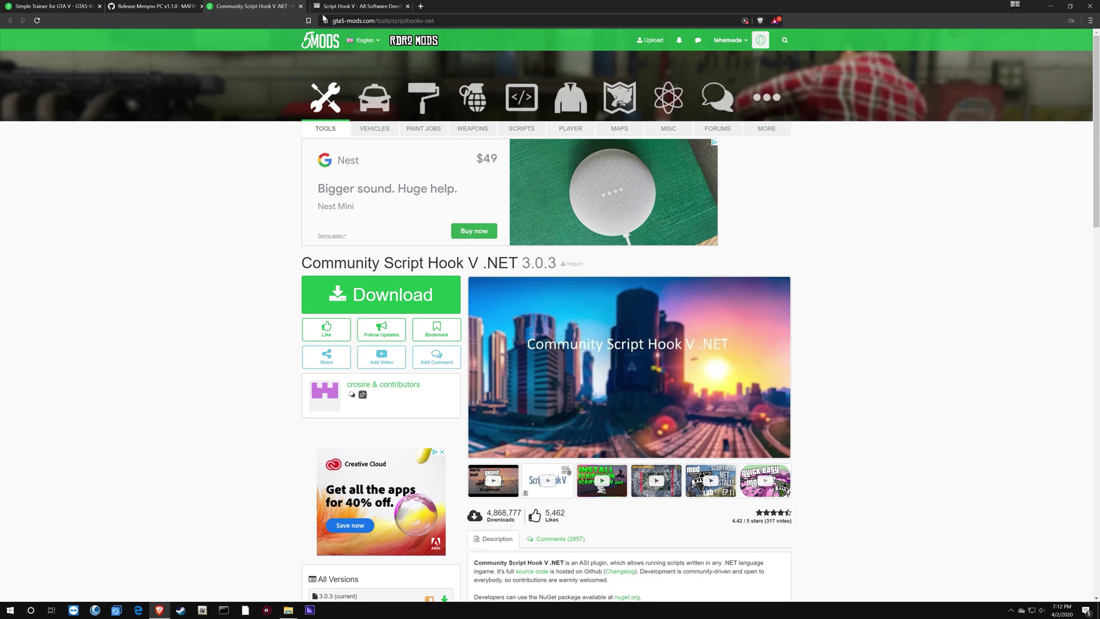
pyautogui.hotkey('ctrl', '4')
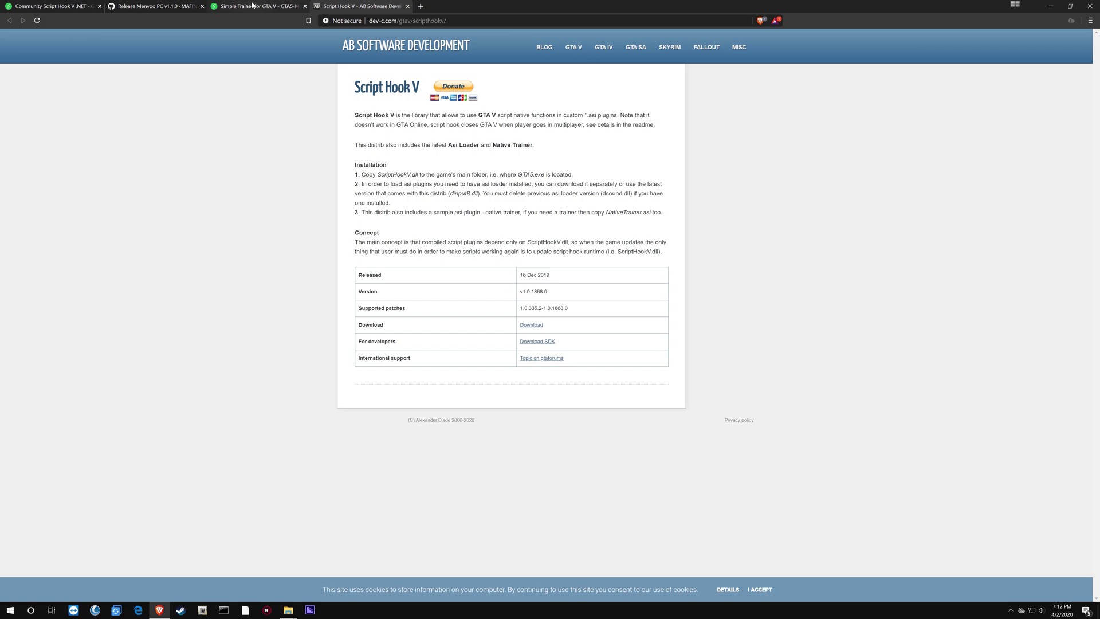
pyautogui.click(253, 5)
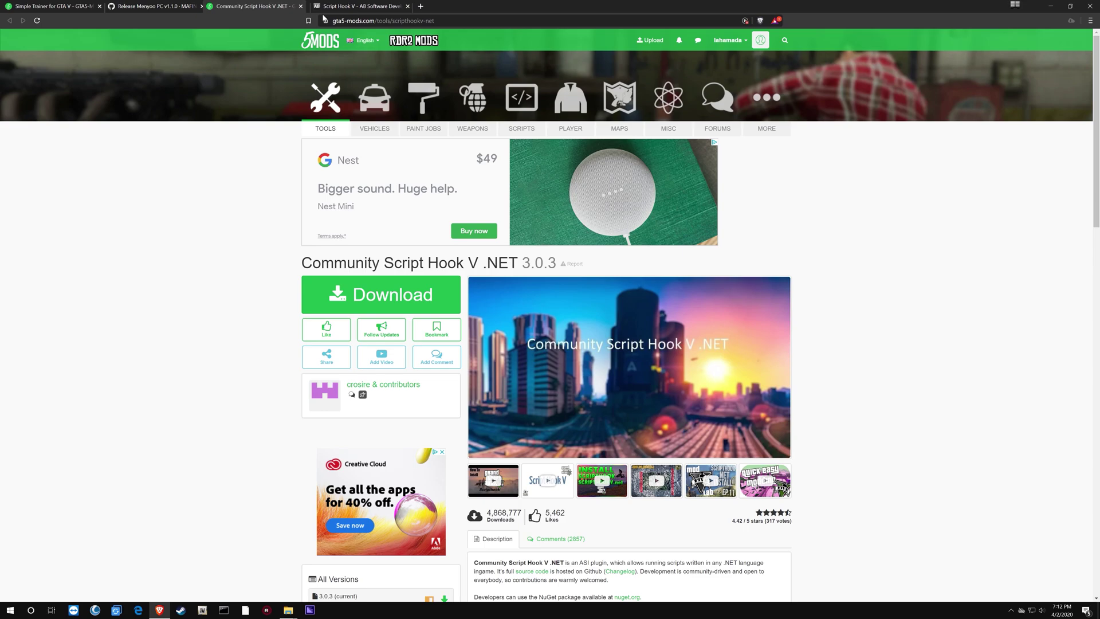
pyautogui.click(326, 7)
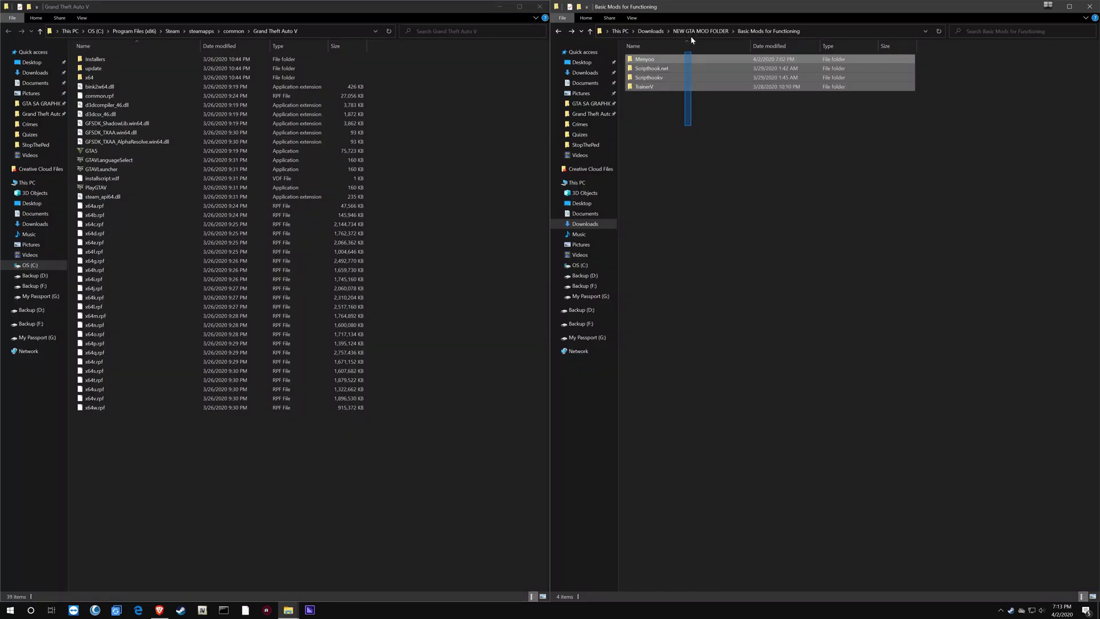
pyautogui.moveTo(690, 35); pyautogui.dragTo(700, 113)
# Open the Menyoo folder among the downloaded mod folders.
pyautogui.click(702, 113)
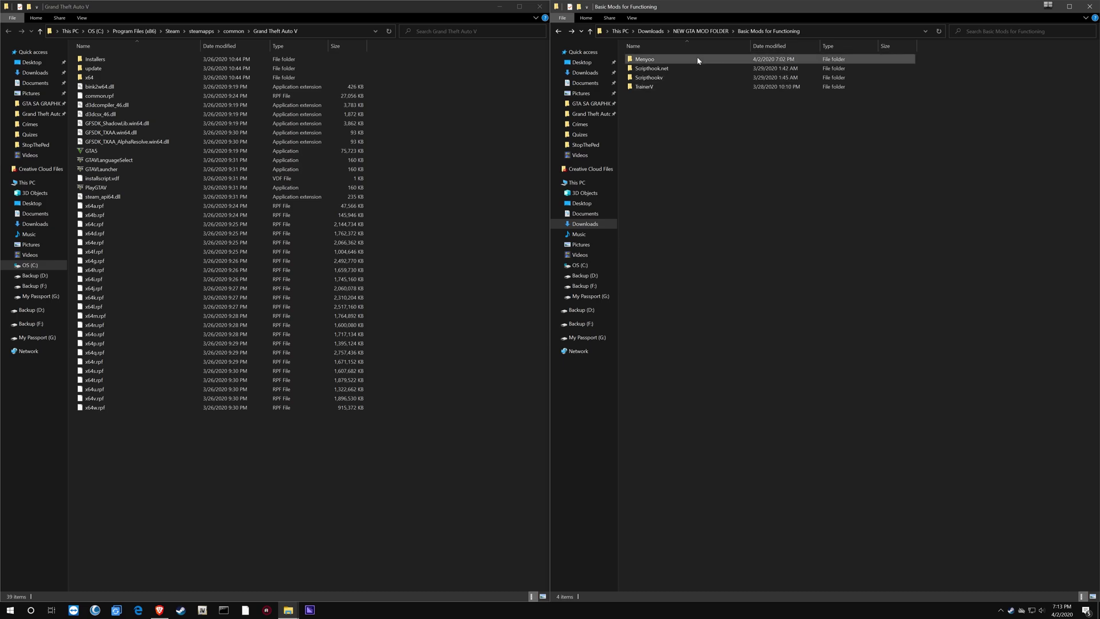
pyautogui.moveTo(698, 60)
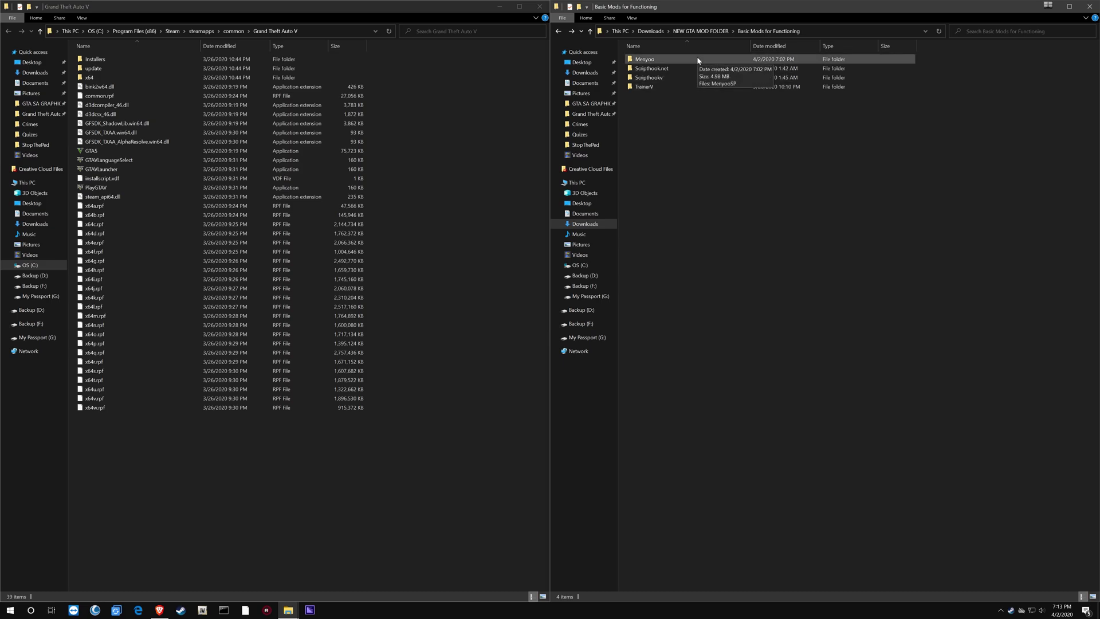
pyautogui.doubleClick(699, 61)
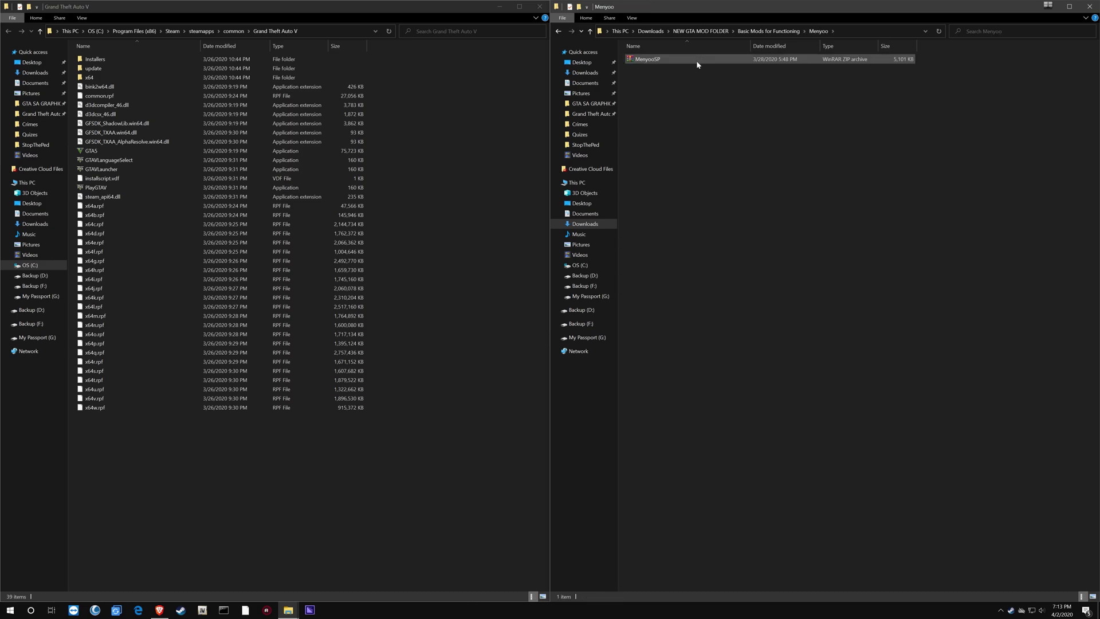
pyautogui.rightClick(696, 59)
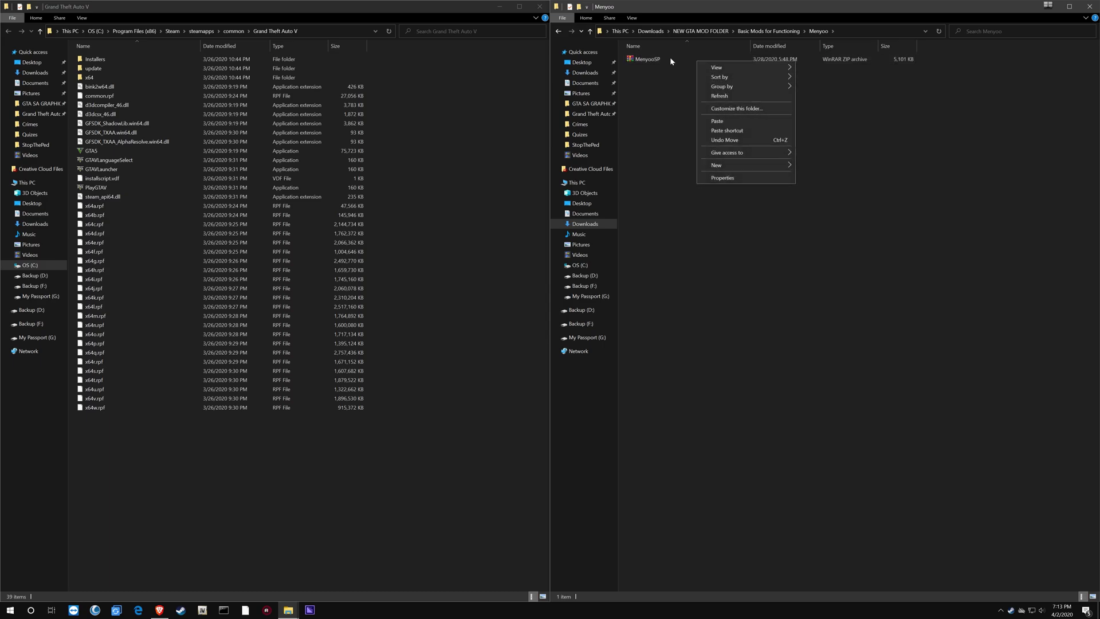
pyautogui.click(661, 92)
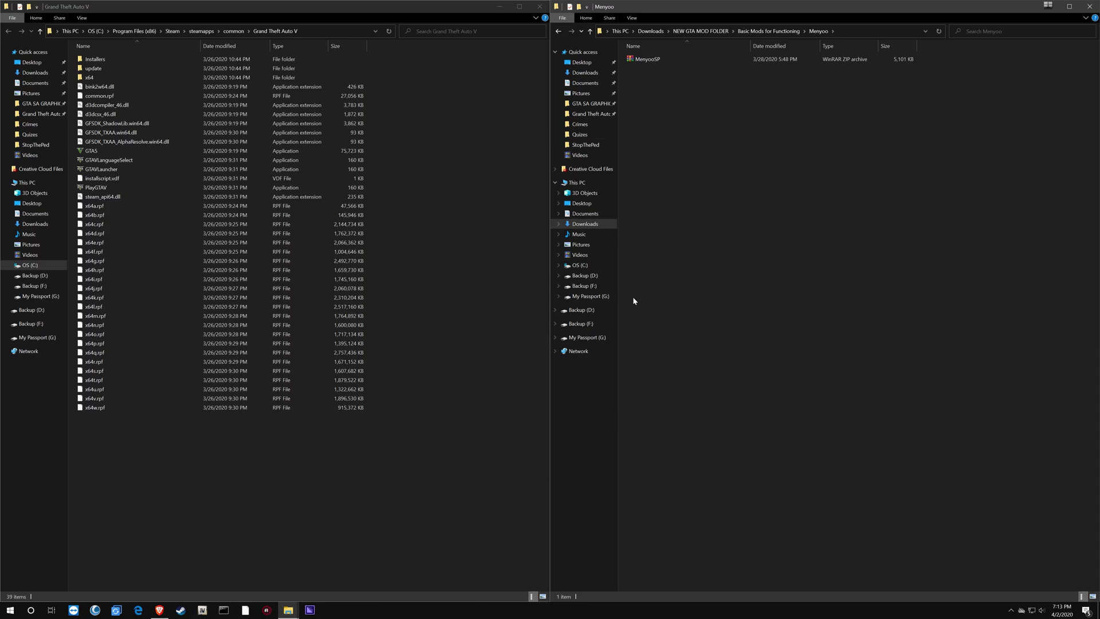
# Extract MenyooSP.zip here with WinRAR and open the Readme.
pyautogui.rightClick(664, 57)
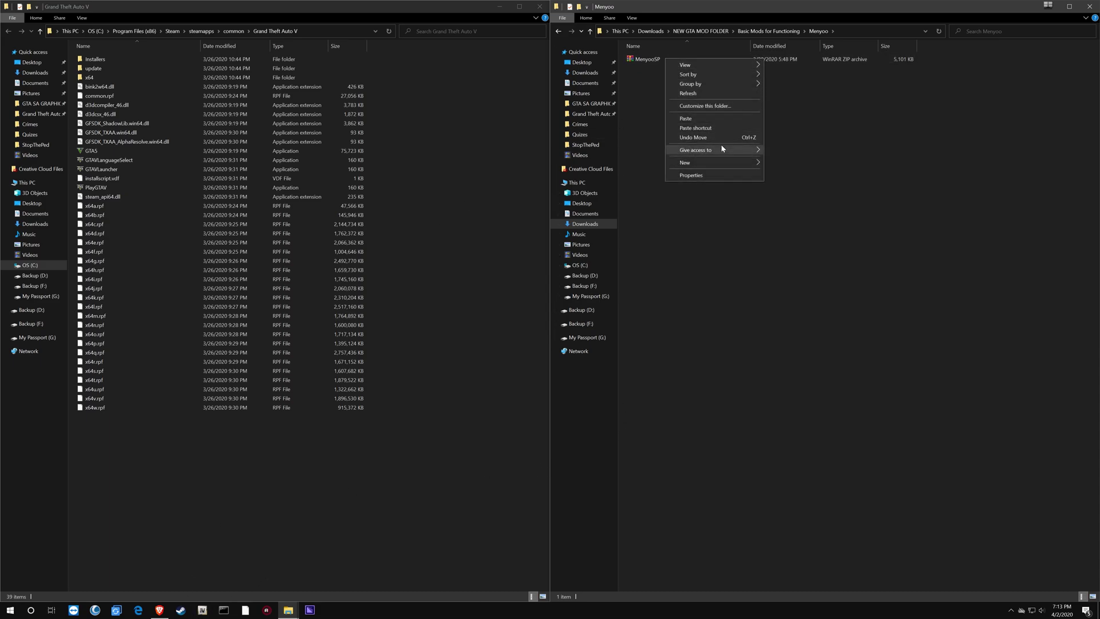
pyautogui.click(644, 61)
pyautogui.rightClick(645, 59)
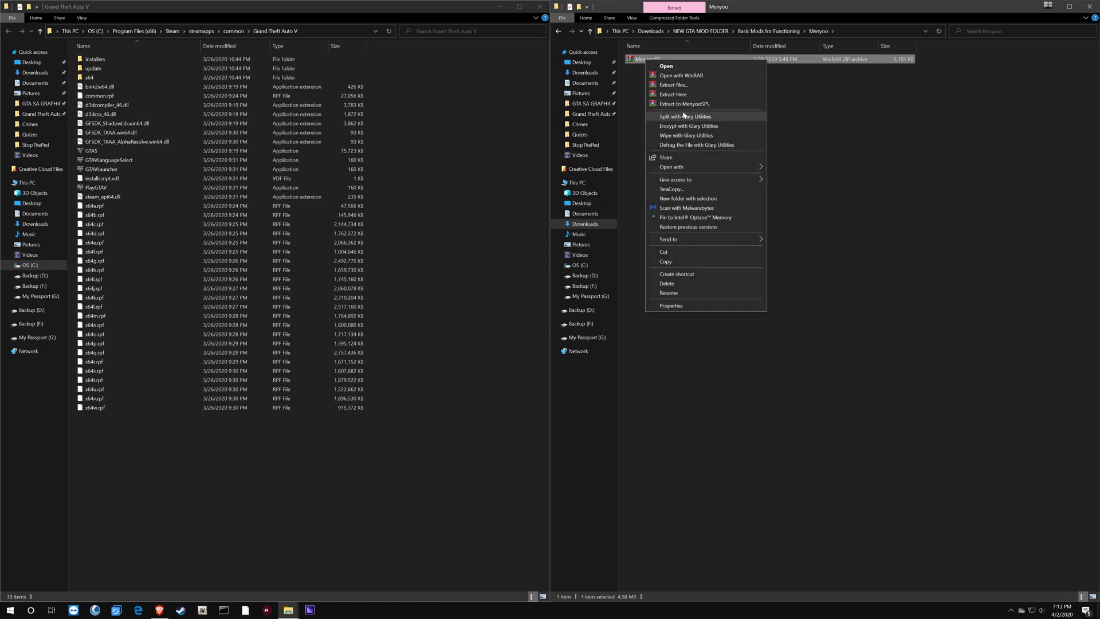
pyautogui.click(692, 95)
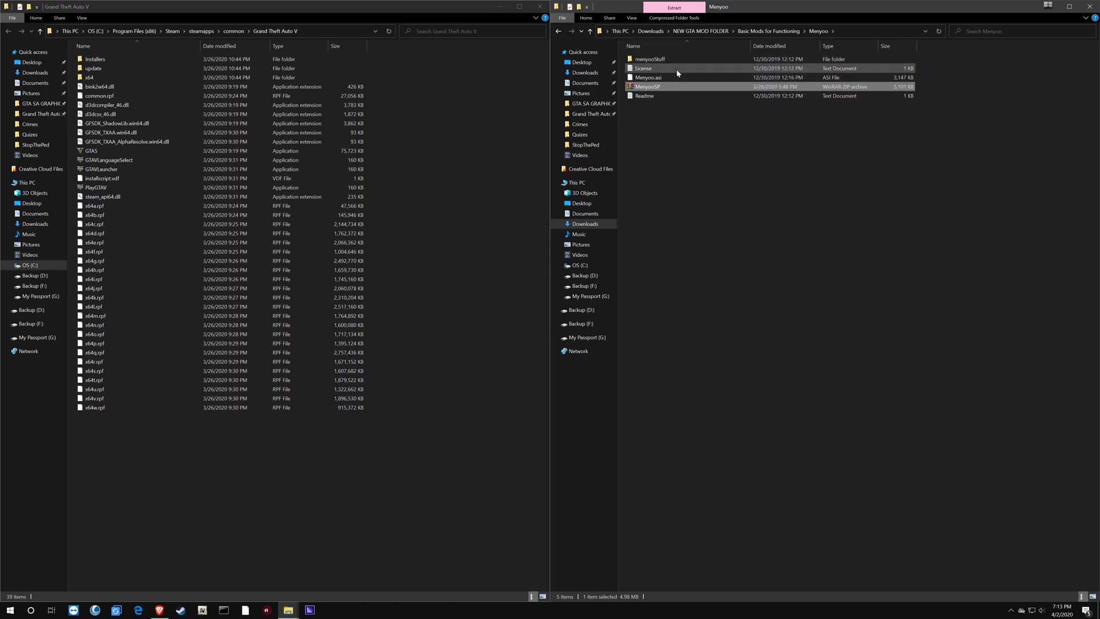
pyautogui.doubleClick(676, 96)
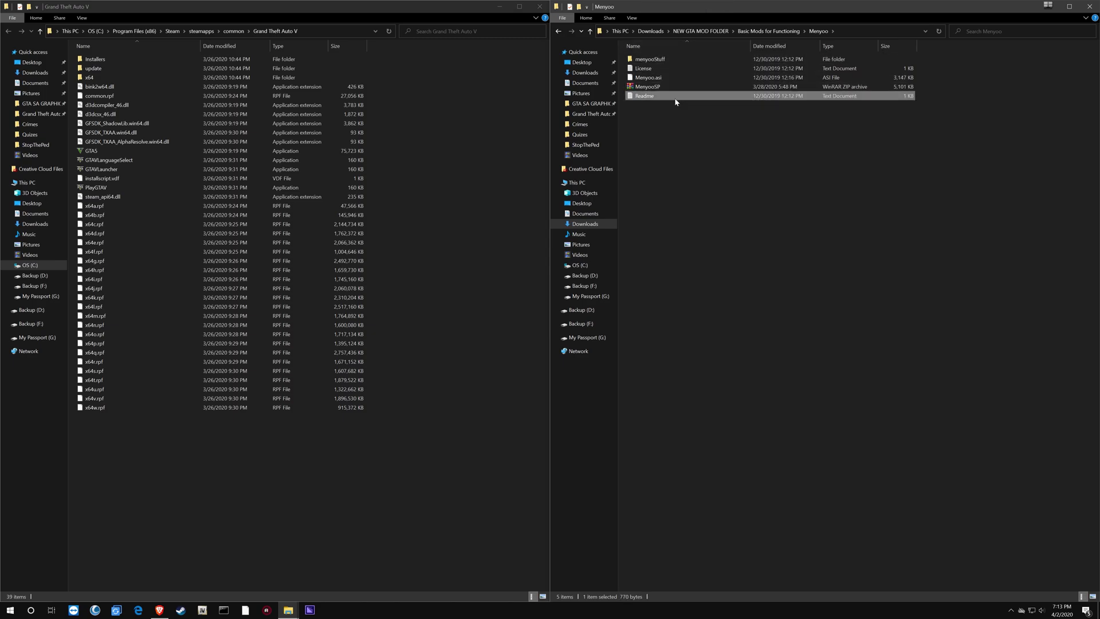
# Maximize the Menyoo Readme in Notepad, highlight its install instructions, then restore the window.
pyautogui.doubleClick(439, 137)
pyautogui.moveTo(333, 238); pyautogui.dragTo(3, 22)
pyautogui.click(43, 89)
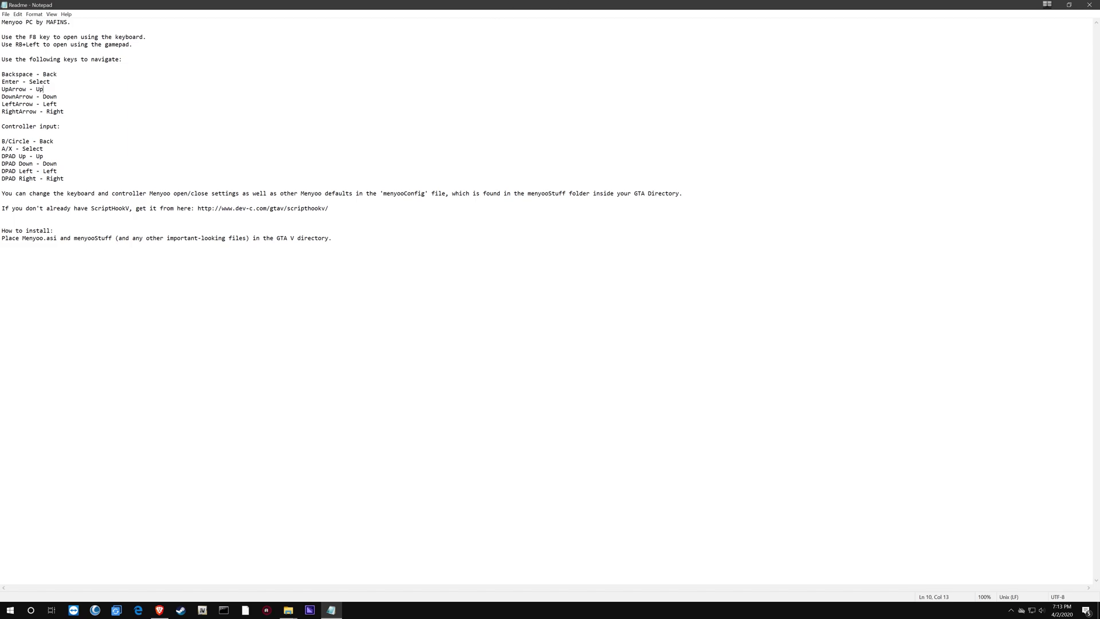
pyautogui.click(1069, 5)
# Close the Readme and look inside the menyooStuff folder before returning to Menyoo.
pyautogui.click(949, 118)
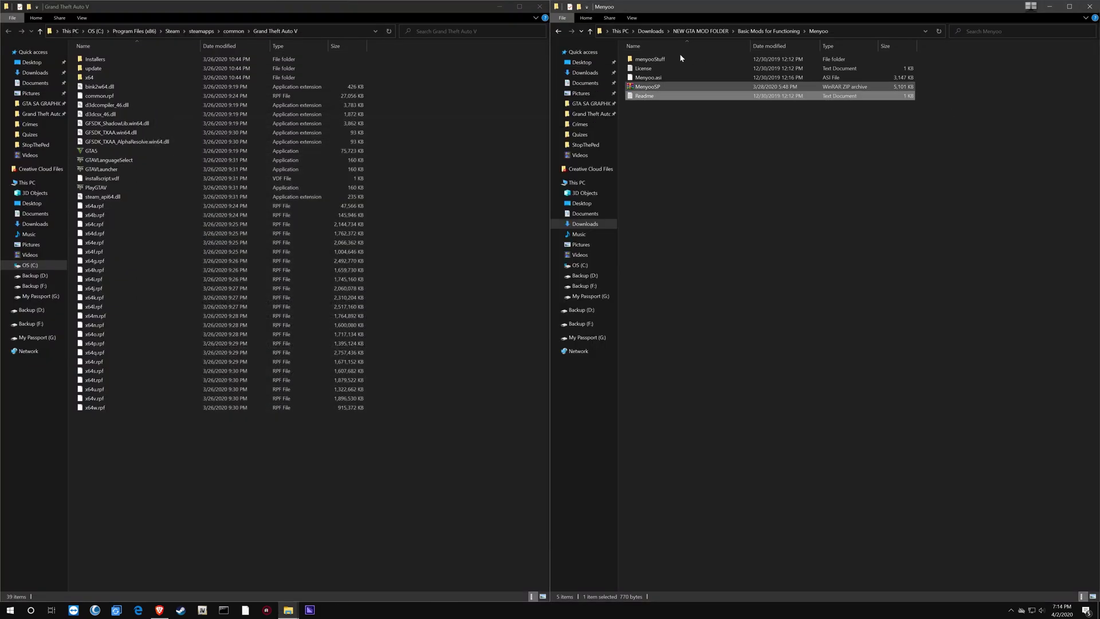
pyautogui.click(665, 60)
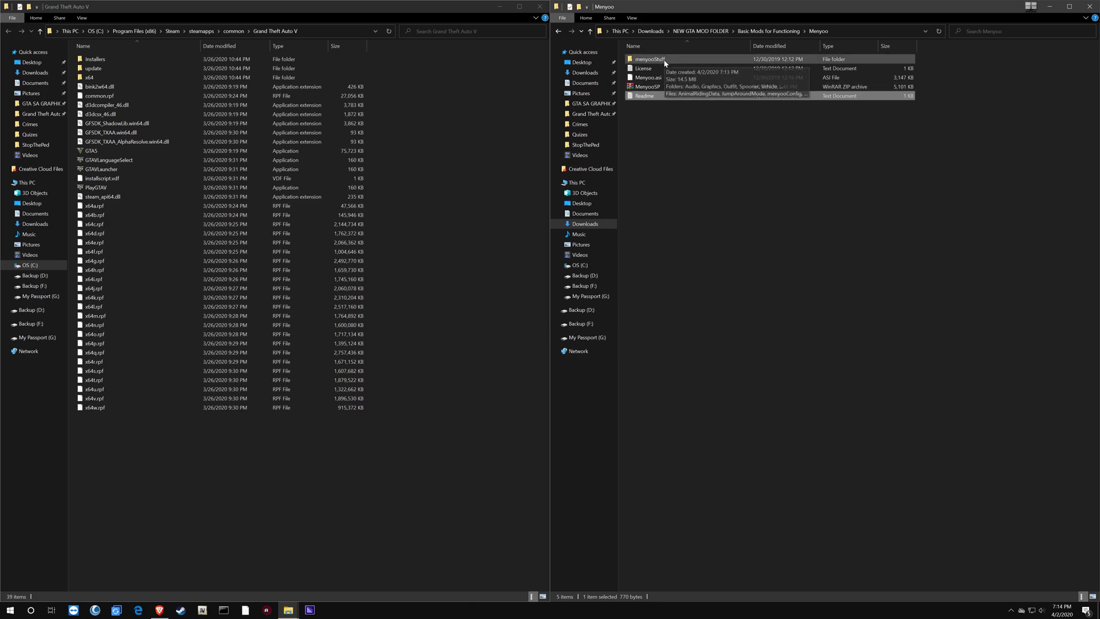
pyautogui.doubleClick(668, 59)
pyautogui.press('BackSpace')
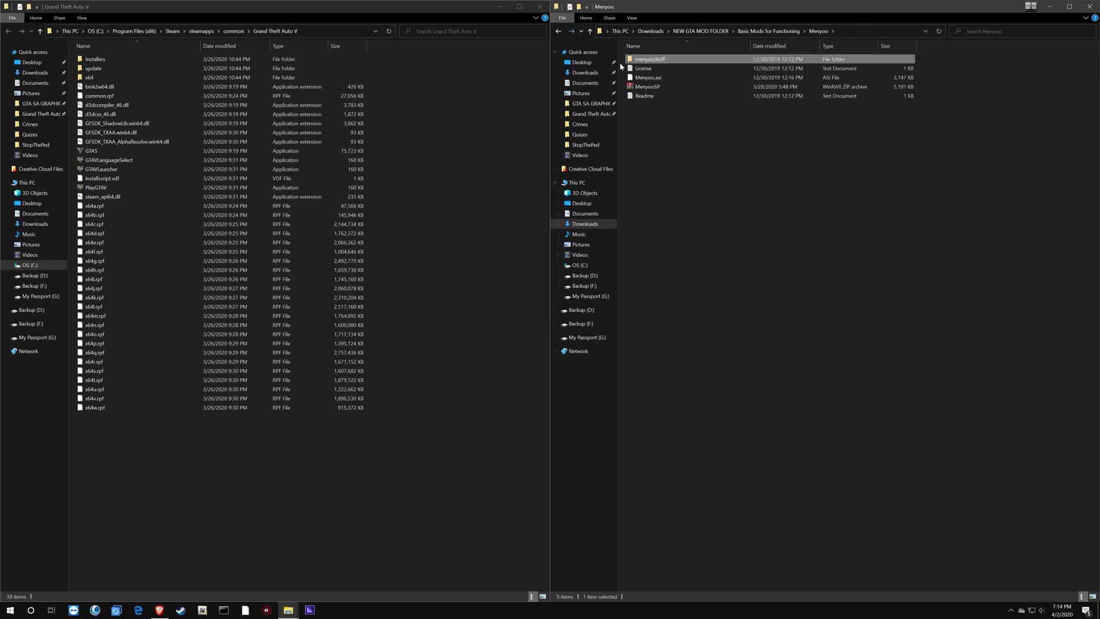
# Copy menyooStuff and Menyoo.asi into the Grand Theft Auto V folder using Explorer's copier.
pyautogui.click(673, 82)
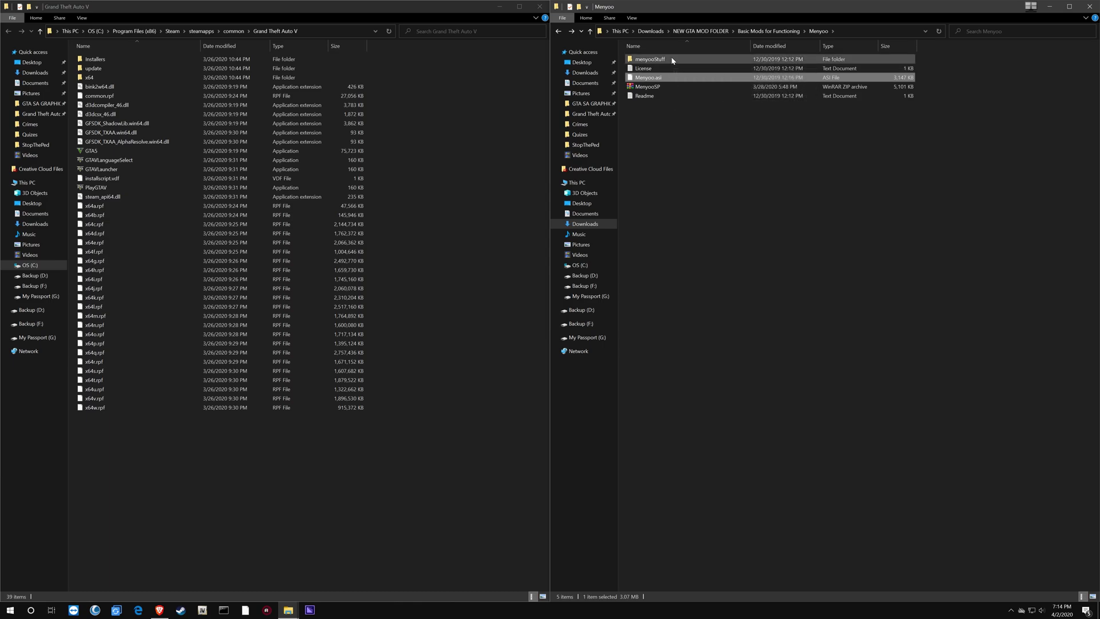
pyautogui.keyDown('ctrl'); pyautogui.click(676, 59); pyautogui.keyUp('ctrl')
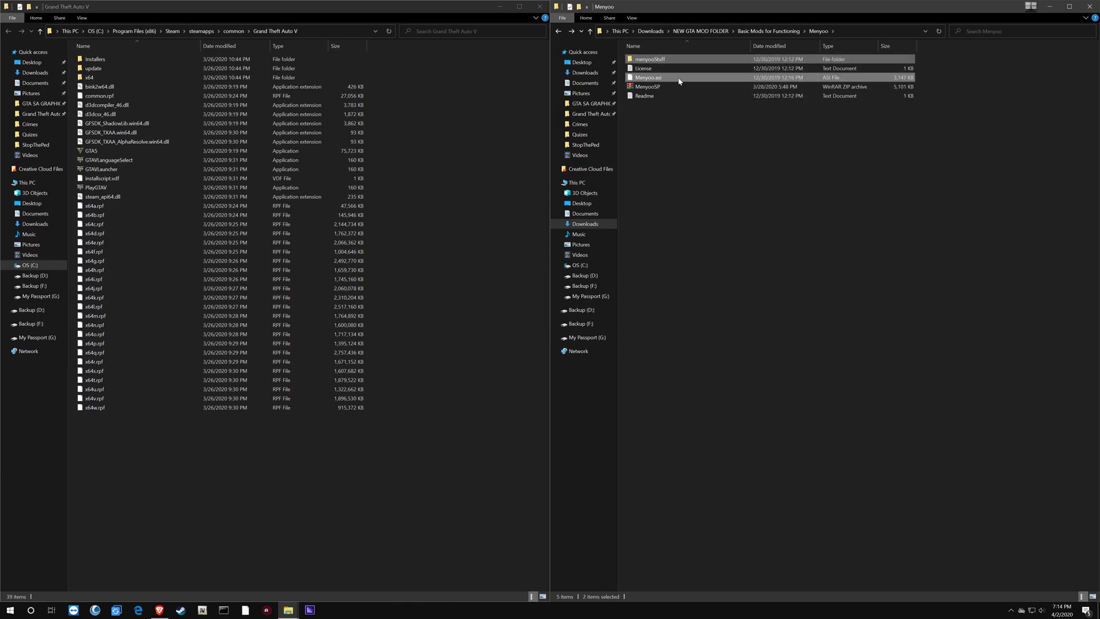
pyautogui.moveTo(680, 80); pyautogui.dragTo(449, 270)
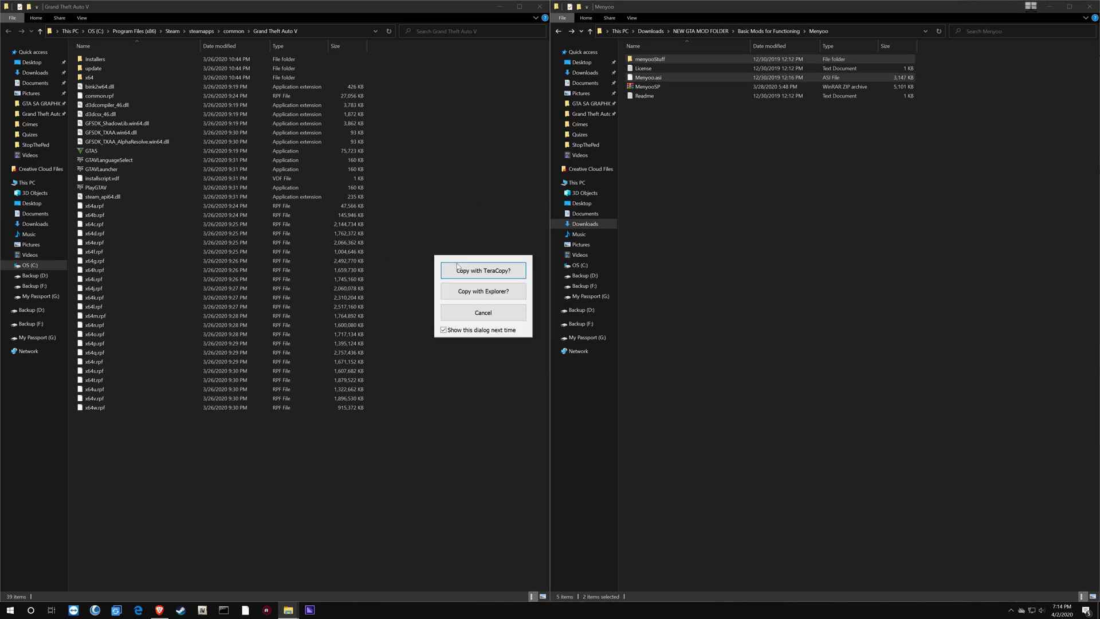
pyautogui.click(483, 291)
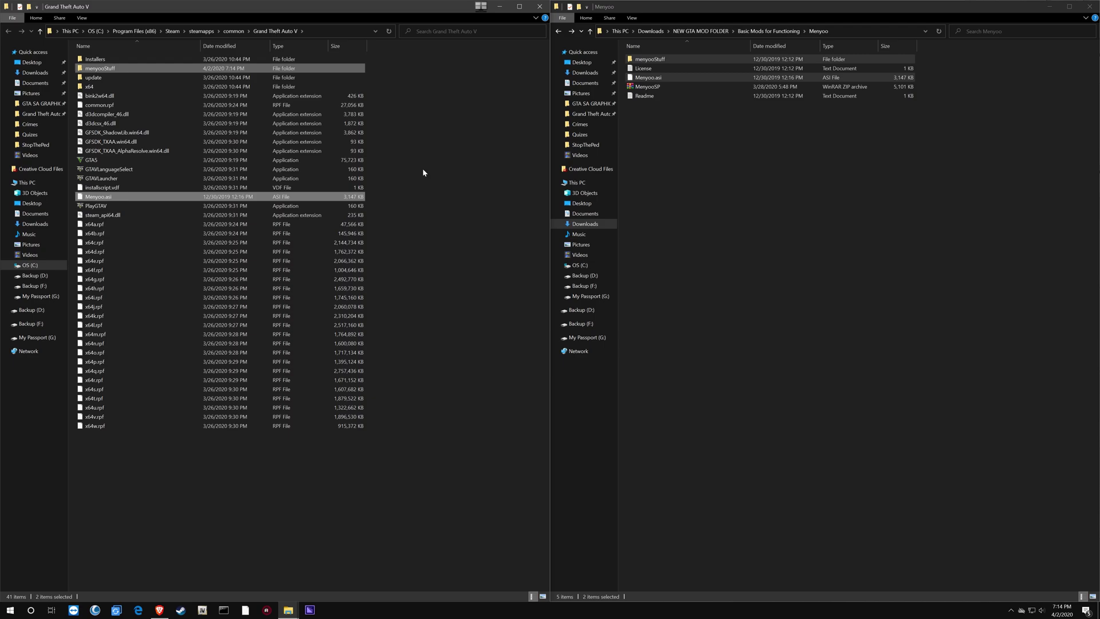
pyautogui.click(591, 33)
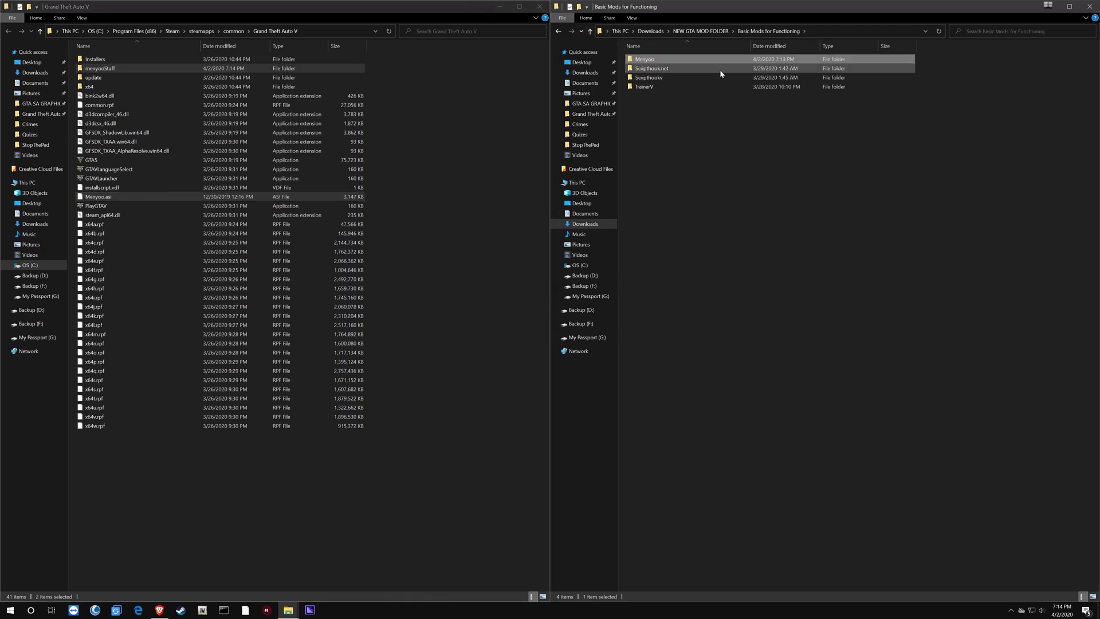
# Open the ScriptHookVDotNet zip archive inside the Scripthook.net folder.
pyautogui.doubleClick(720, 70)
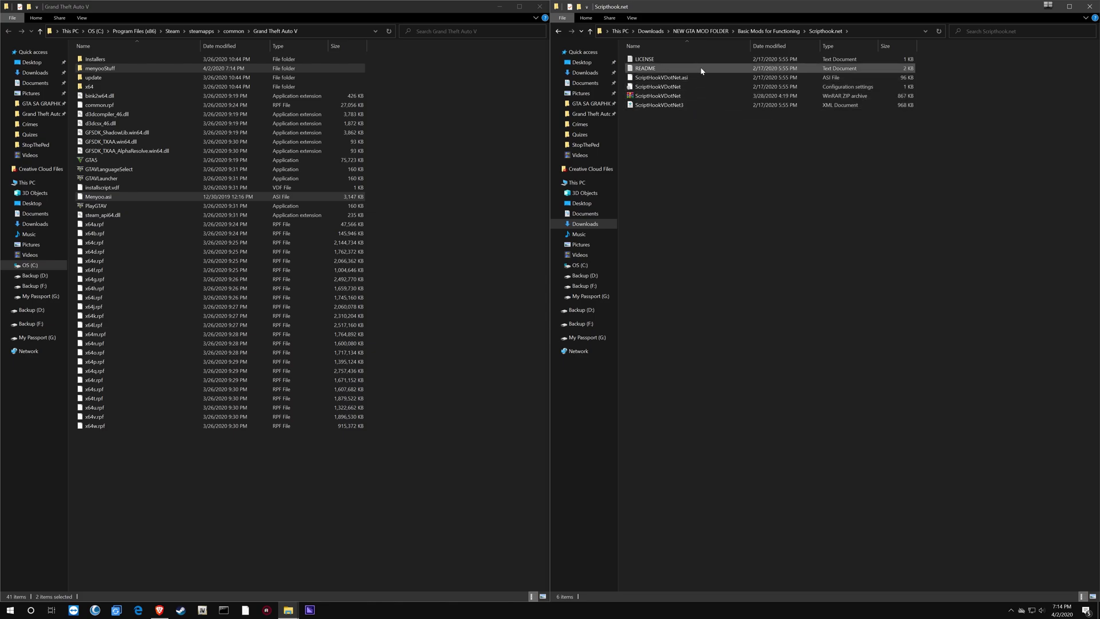
pyautogui.click(702, 80)
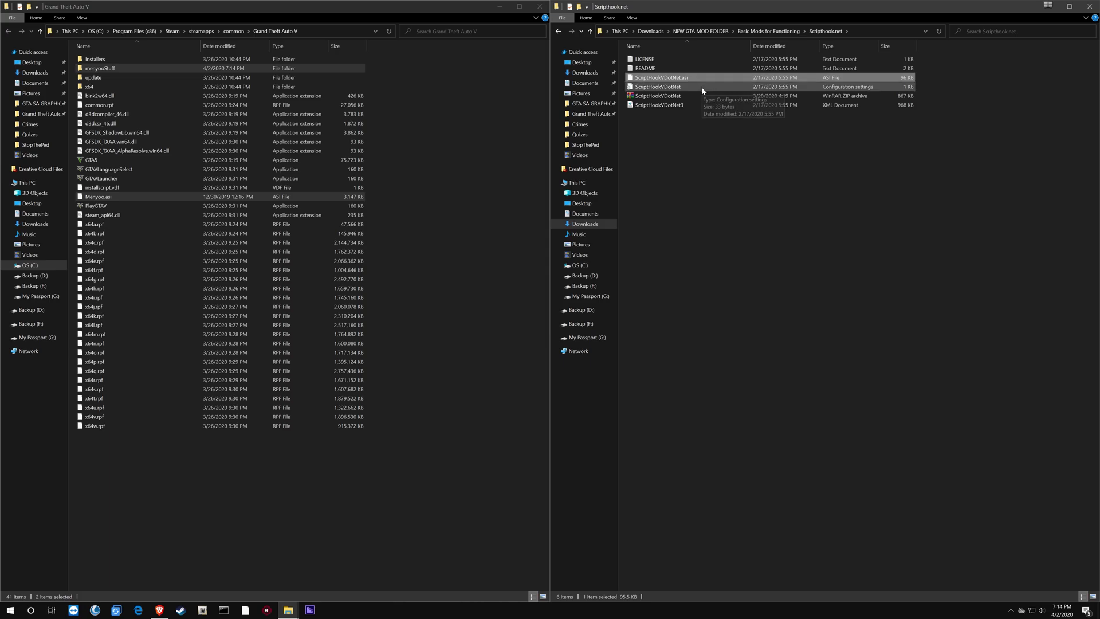
pyautogui.keyDown('ctrl'); pyautogui.click(702, 89); pyautogui.keyUp('ctrl')
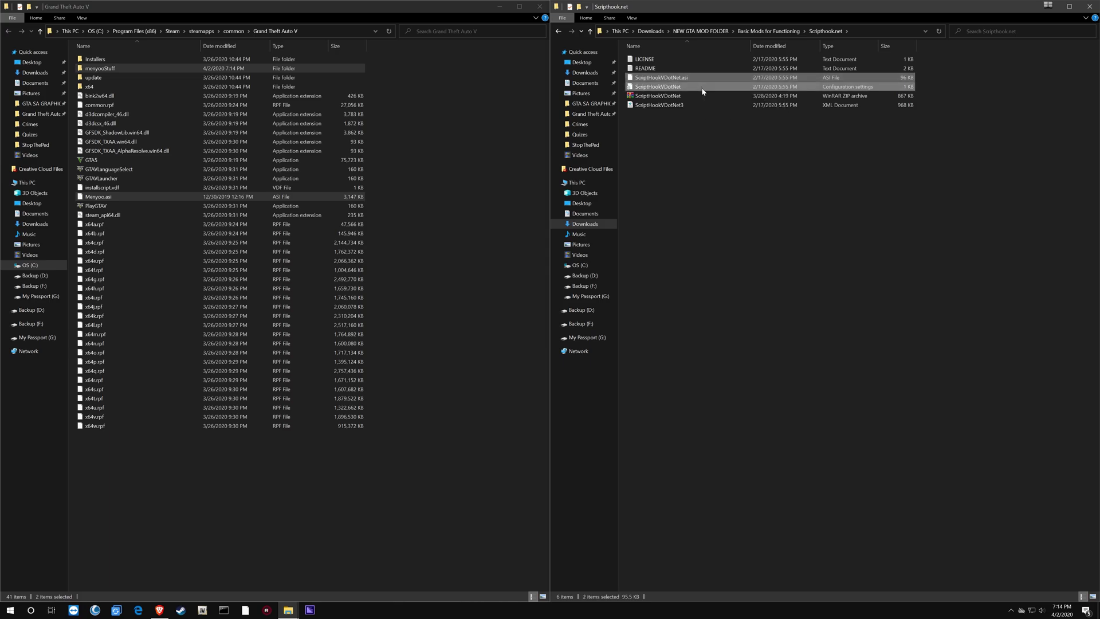
pyautogui.doubleClick(676, 96)
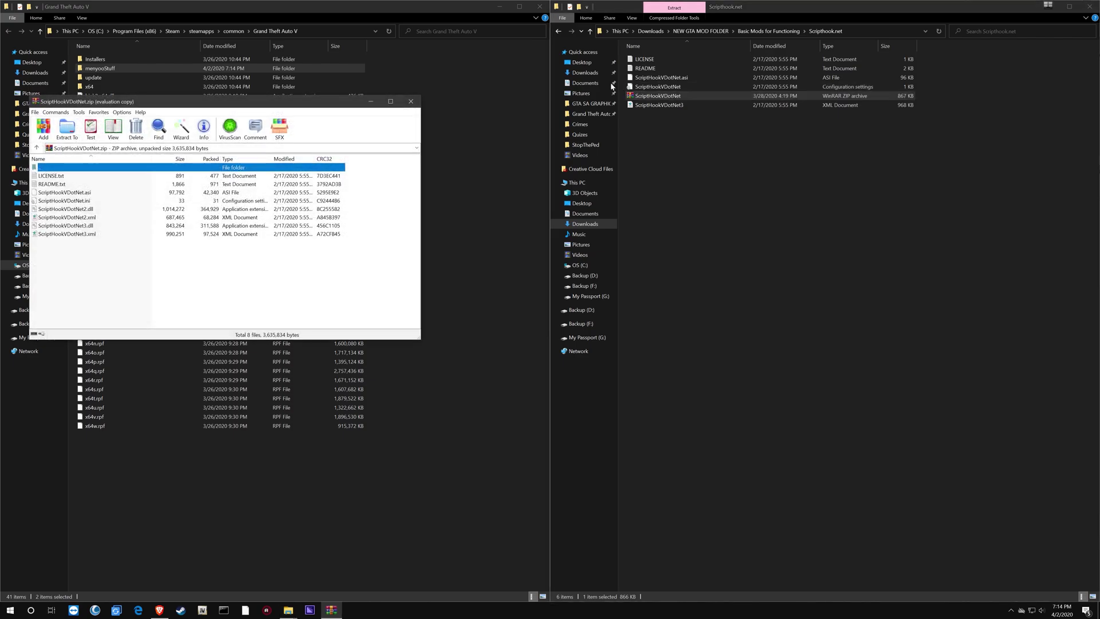
# Copy ScriptHookVDotNet.asi, ScriptHookVDotNet2.dll and ScriptHookVDotNet3.dll into the Grand Theft Auto V folder.
pyautogui.moveTo(209, 103); pyautogui.dragTo(1091, 229)
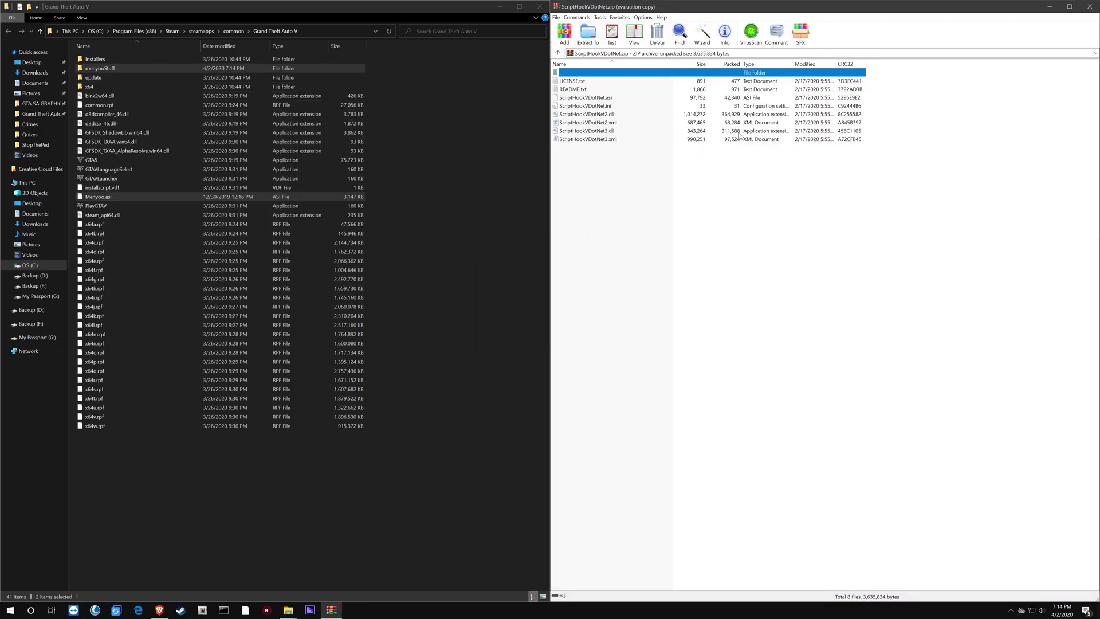
pyautogui.click(610, 98)
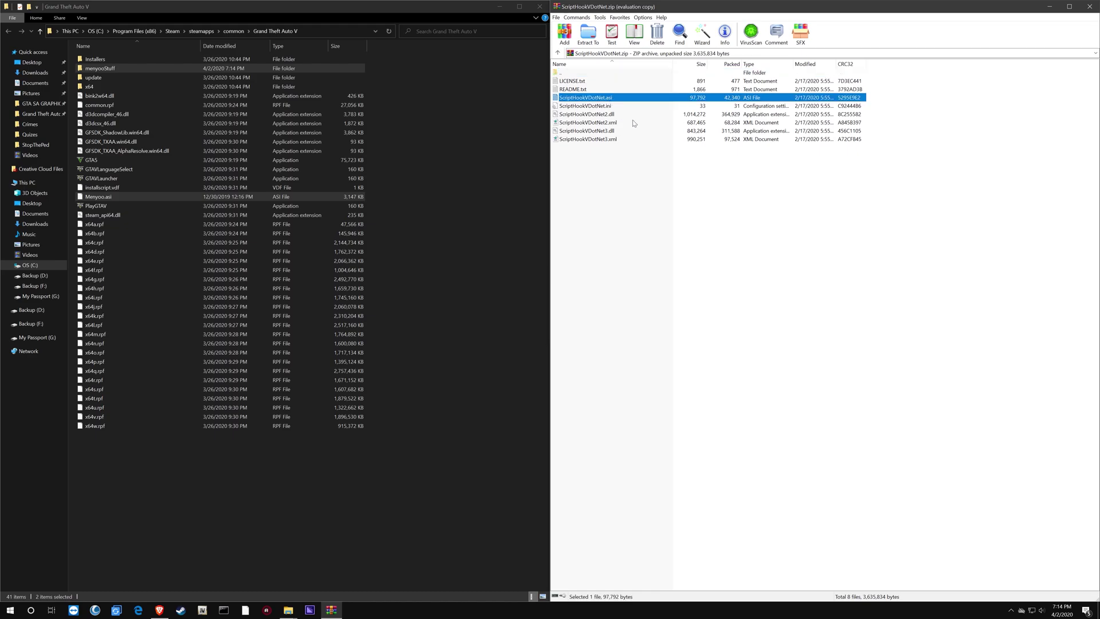
pyautogui.keyDown('ctrl'); pyautogui.click(626, 114); pyautogui.keyUp('ctrl')
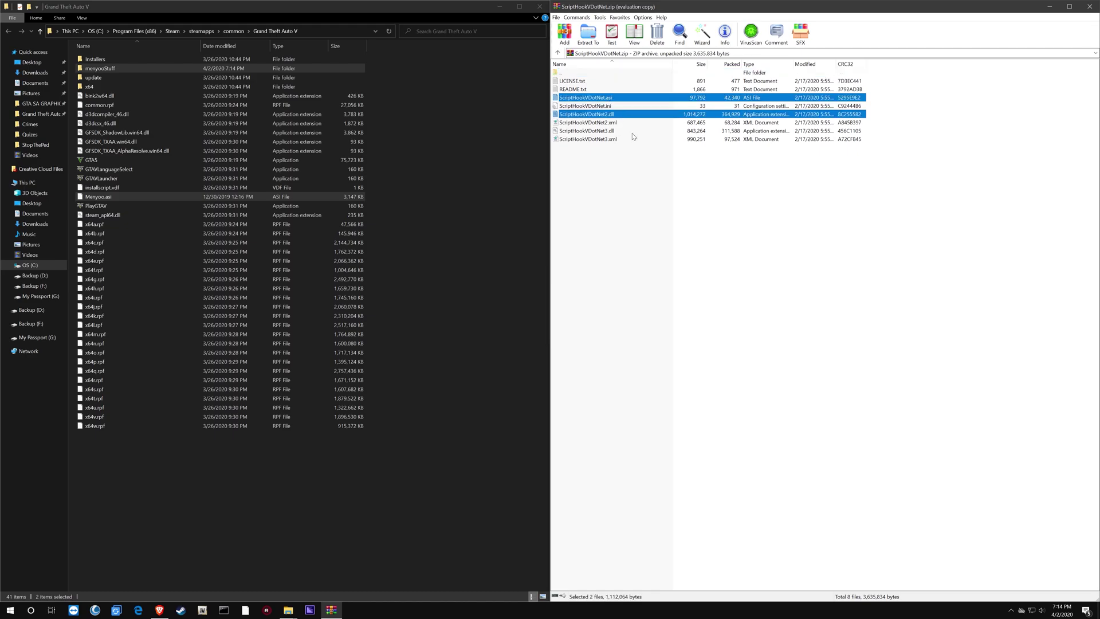
pyautogui.keyDown('ctrl'); pyautogui.click(634, 131); pyautogui.keyUp('ctrl')
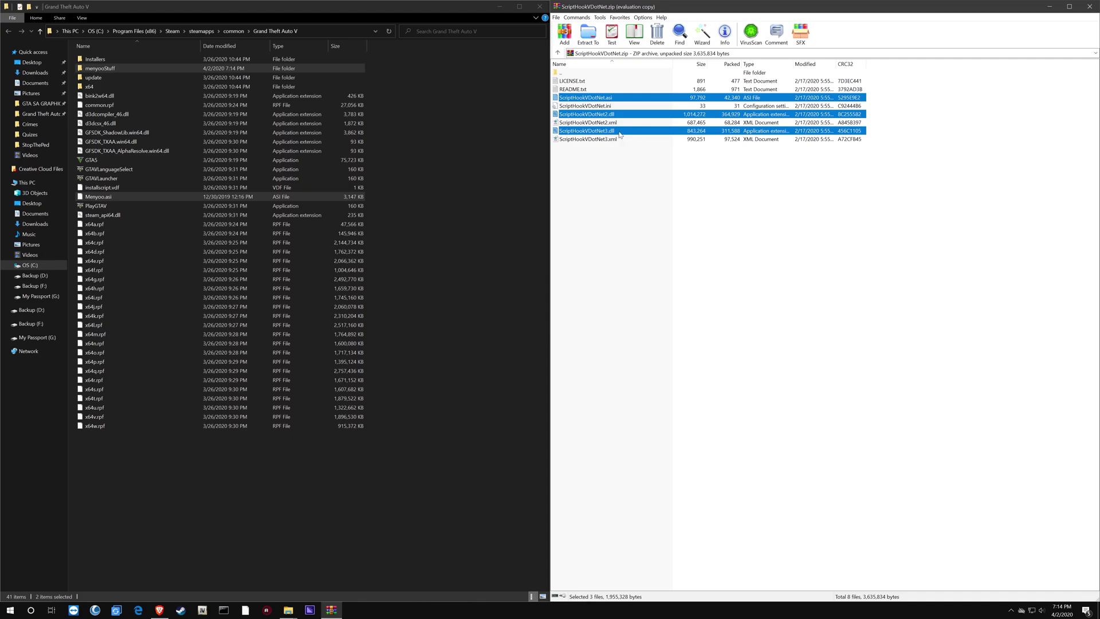
pyautogui.moveTo(618, 135); pyautogui.dragTo(435, 146)
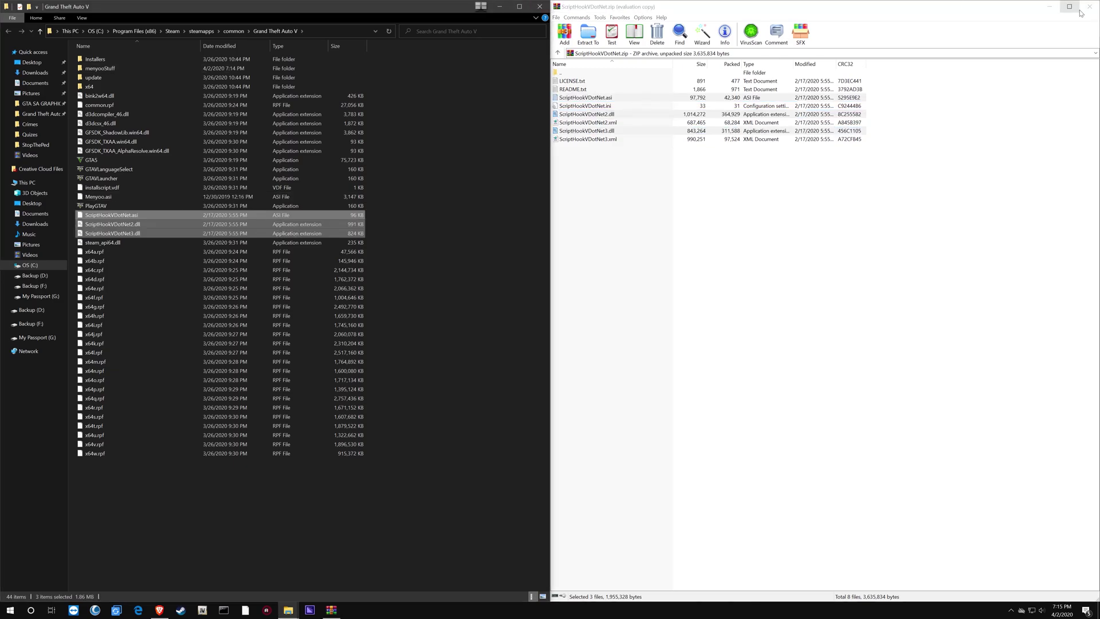
pyautogui.moveTo(991, 3); pyautogui.dragTo(916, 73)
# Close the ScriptHookVDotNet archive and check the Scripthookv folder's existing bin contents.
pyautogui.click(984, 74)
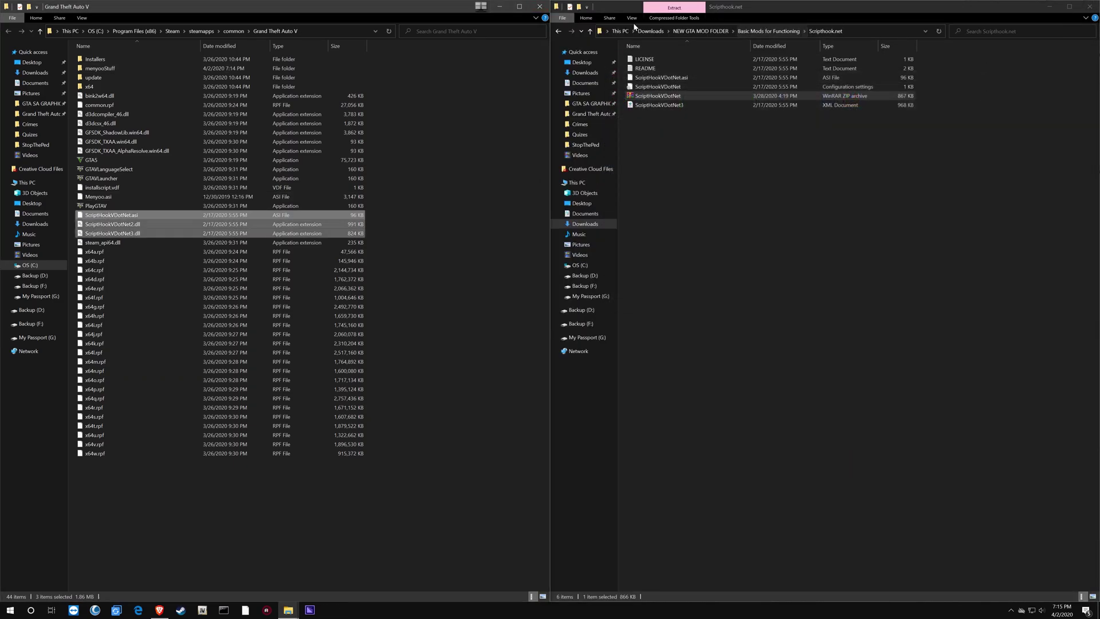
pyautogui.click(591, 31)
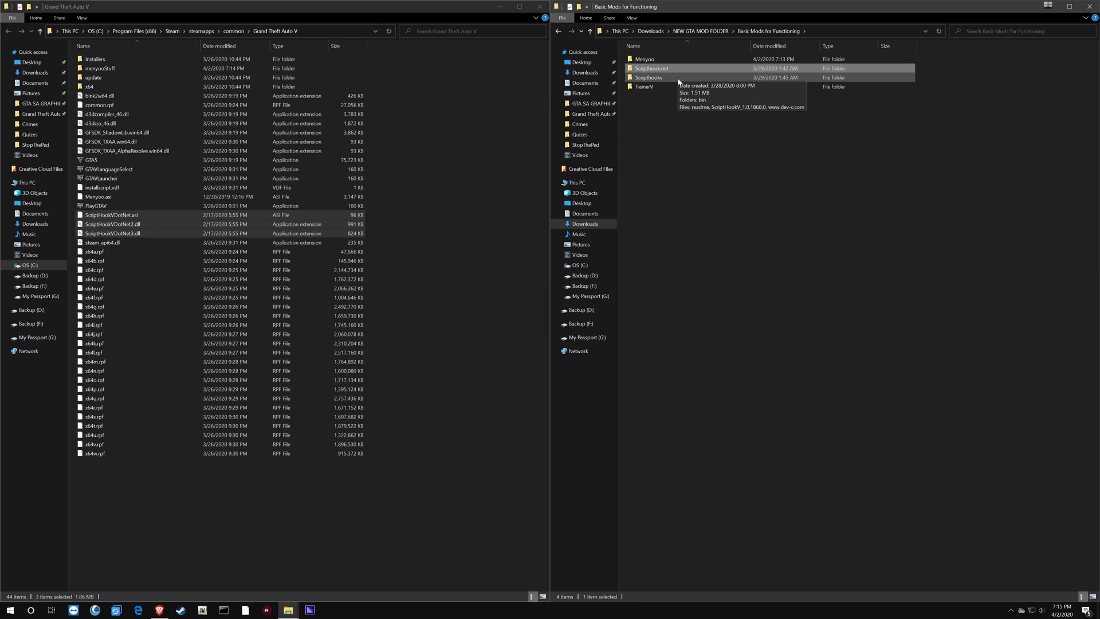
pyautogui.doubleClick(678, 80)
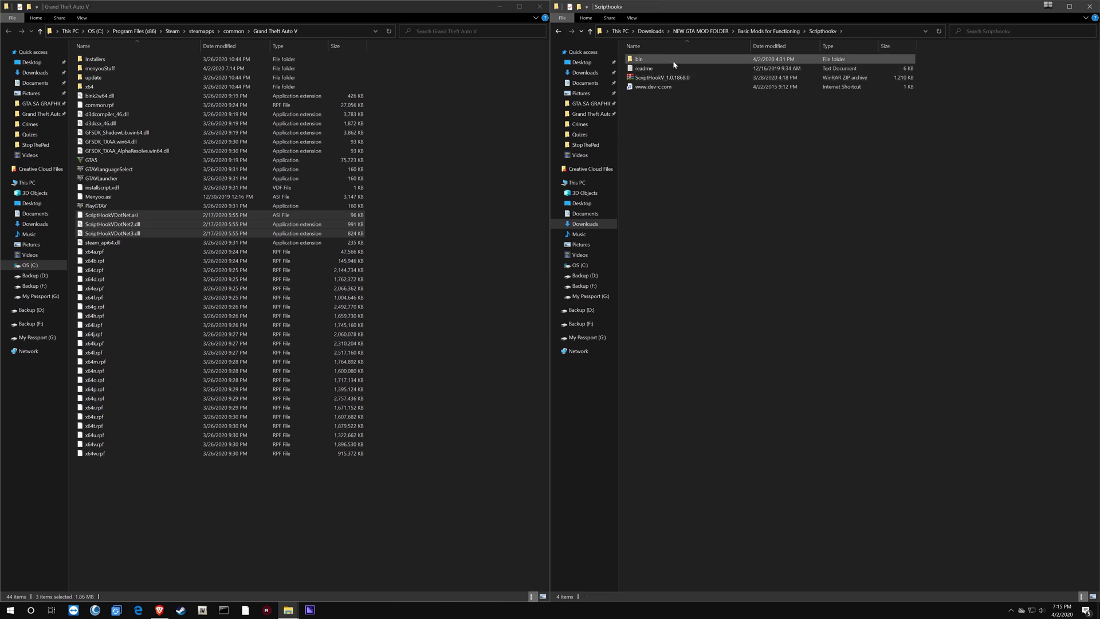
pyautogui.doubleClick(674, 63)
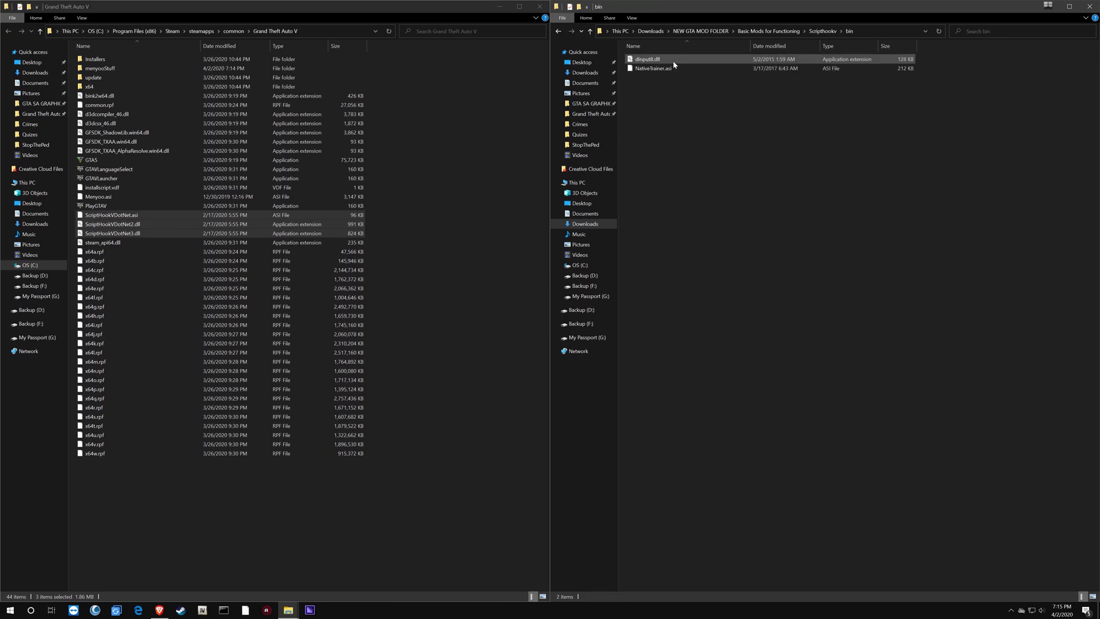
pyautogui.click(591, 32)
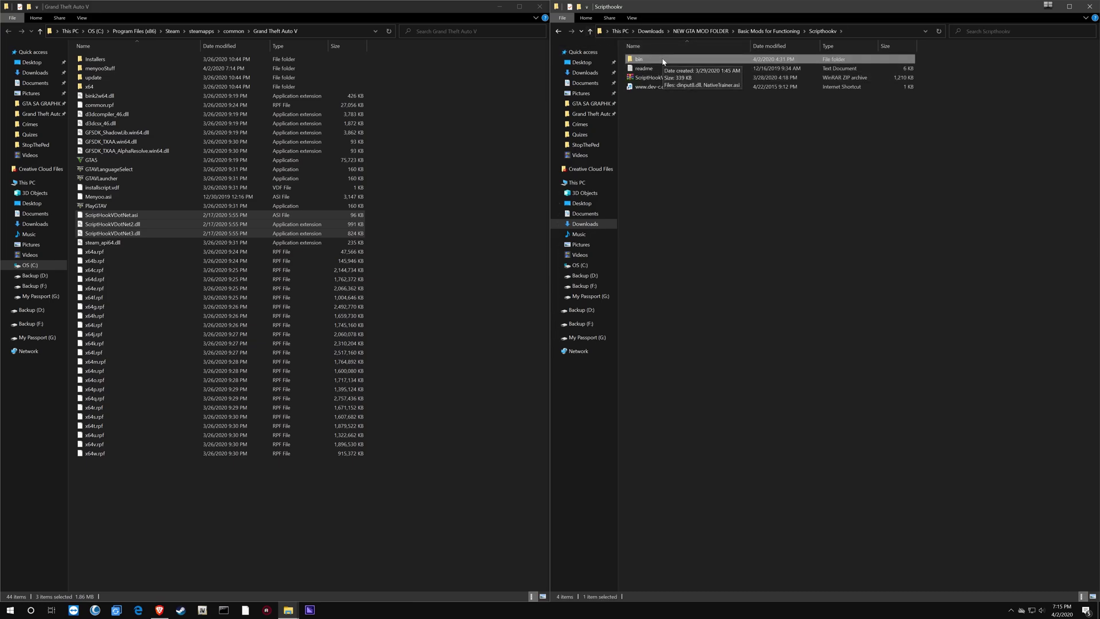
# Delete the old bin folder, readme and dev-c shortcut, then re-extract the ScriptHookV zip here.
pyautogui.click(668, 87)
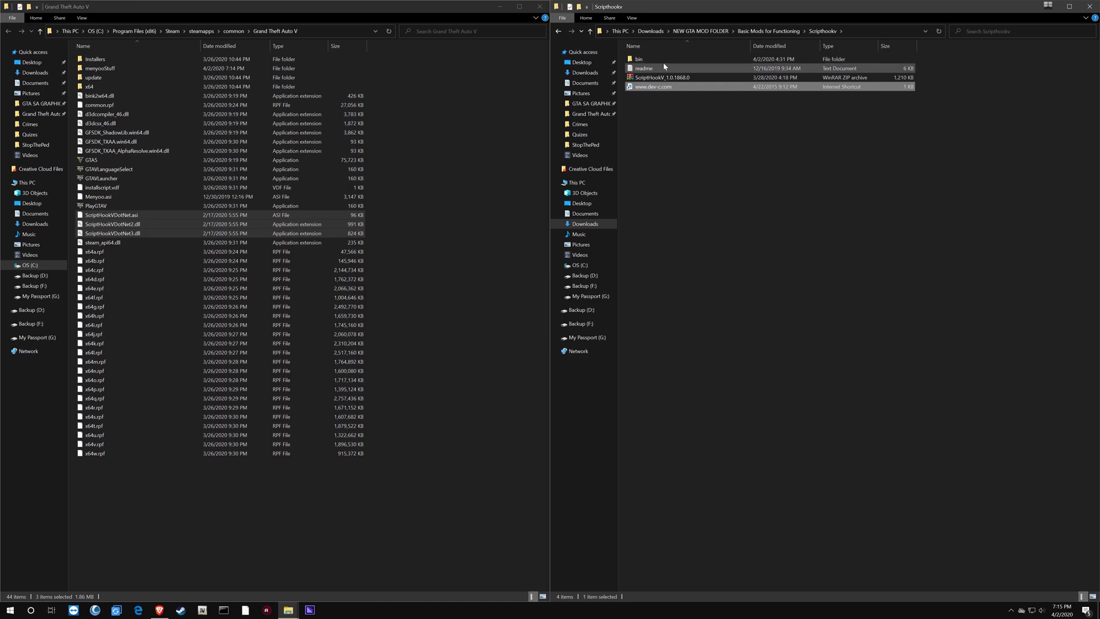
pyautogui.keyDown('ctrl'); pyautogui.click(668, 68); pyautogui.keyUp('ctrl')
pyautogui.keyDown('ctrl'); pyautogui.click(667, 59); pyautogui.keyUp('ctrl')
pyautogui.press('Delete')
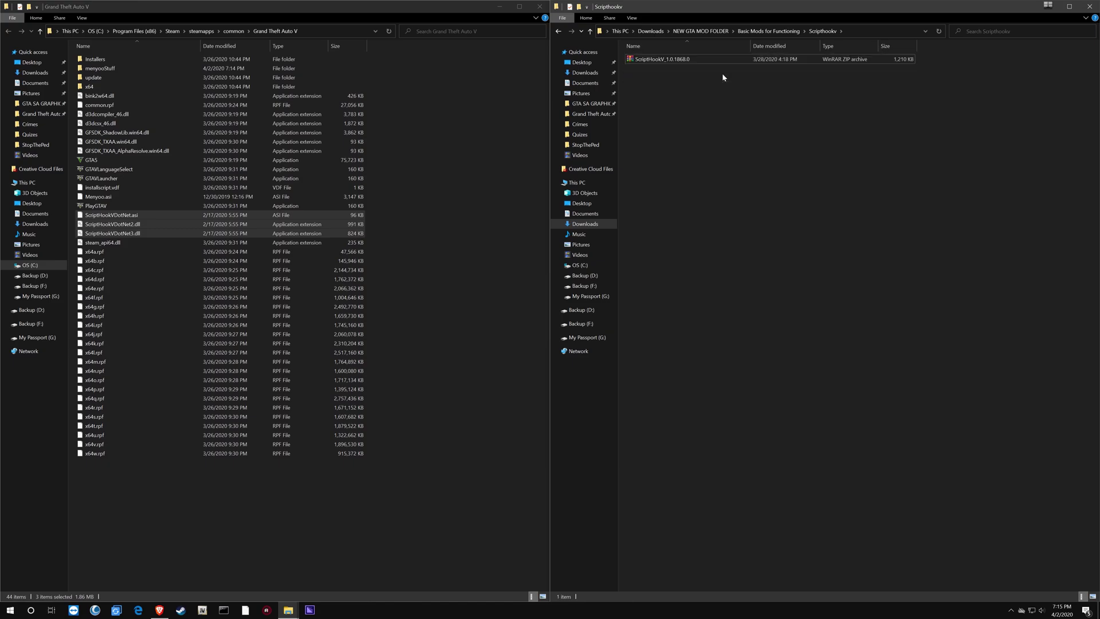
pyautogui.rightClick(720, 59)
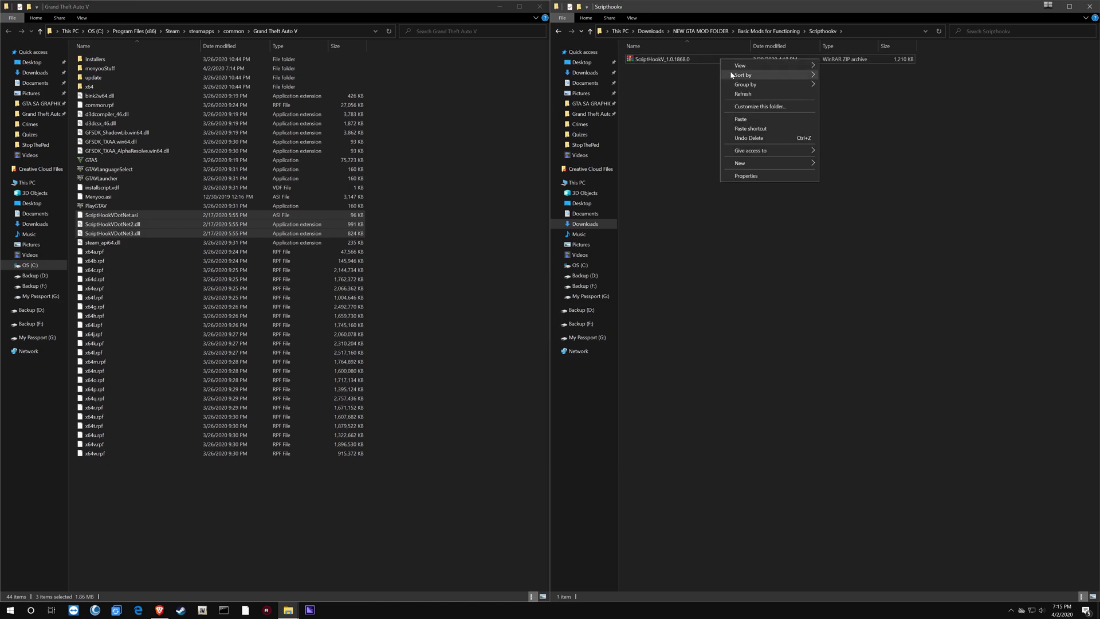
pyautogui.rightClick(664, 60)
pyautogui.click(700, 95)
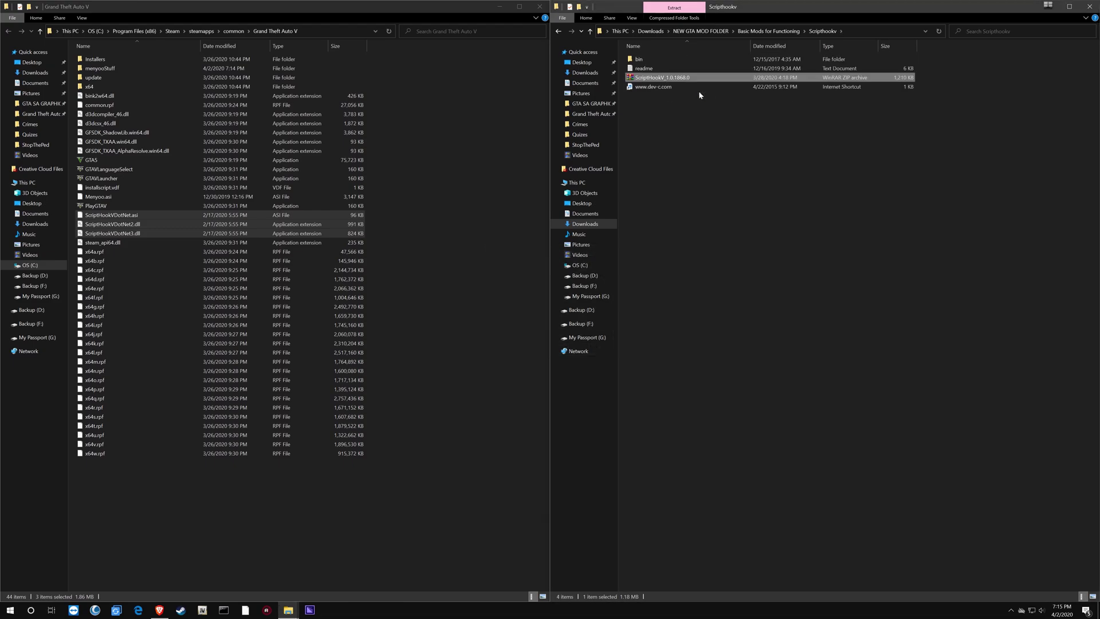
# Copy ScriptHookV.dll and dinput8.dll from the new bin folder into the Grand Theft Auto V folder.
pyautogui.doubleClick(695, 59)
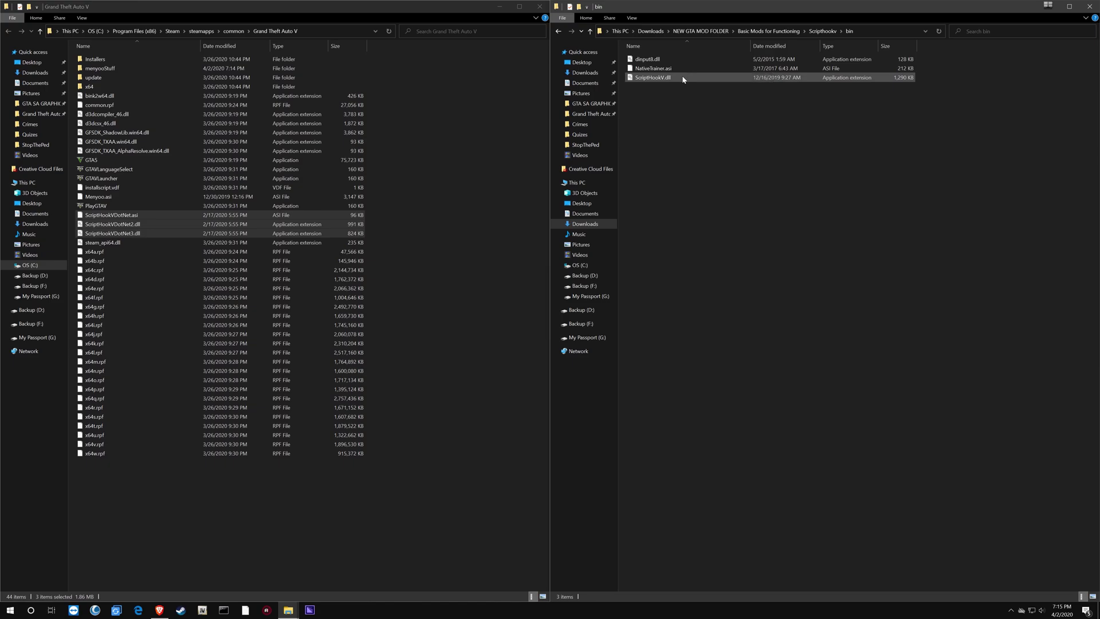
pyautogui.click(684, 78)
pyautogui.keyDown('ctrl'); pyautogui.click(686, 60); pyautogui.keyUp('ctrl')
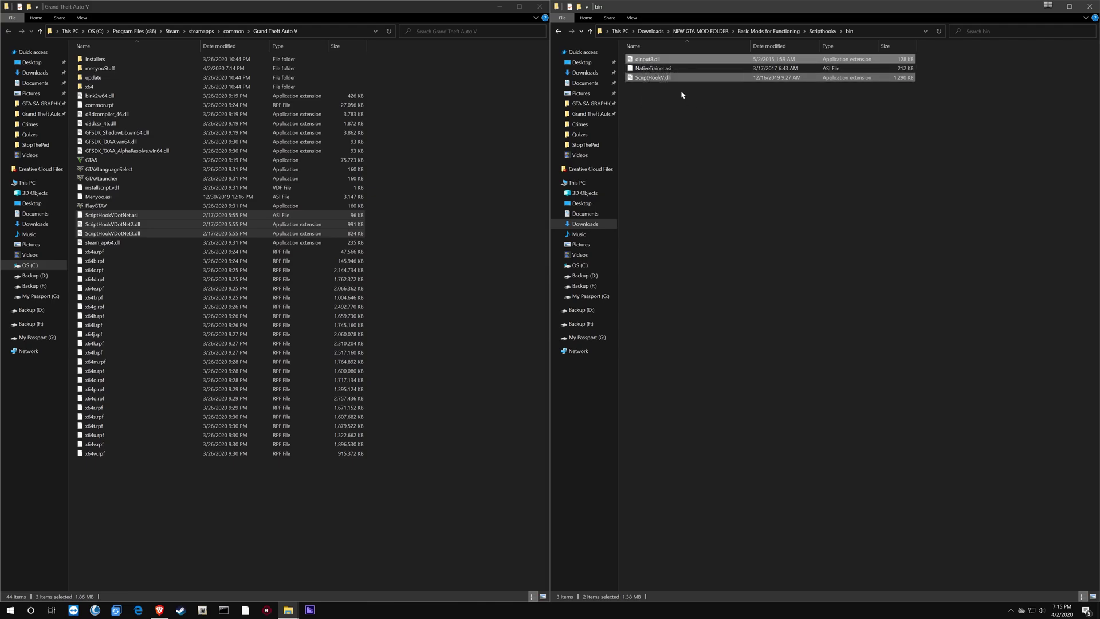
pyautogui.moveTo(680, 81); pyautogui.dragTo(256, 475)
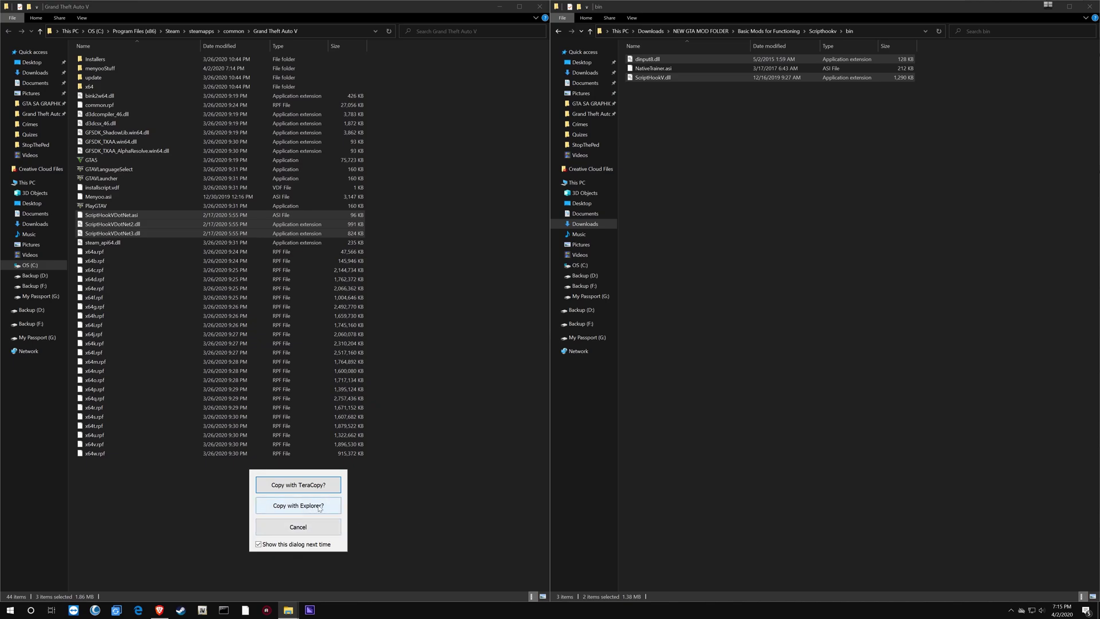
pyautogui.click(298, 485)
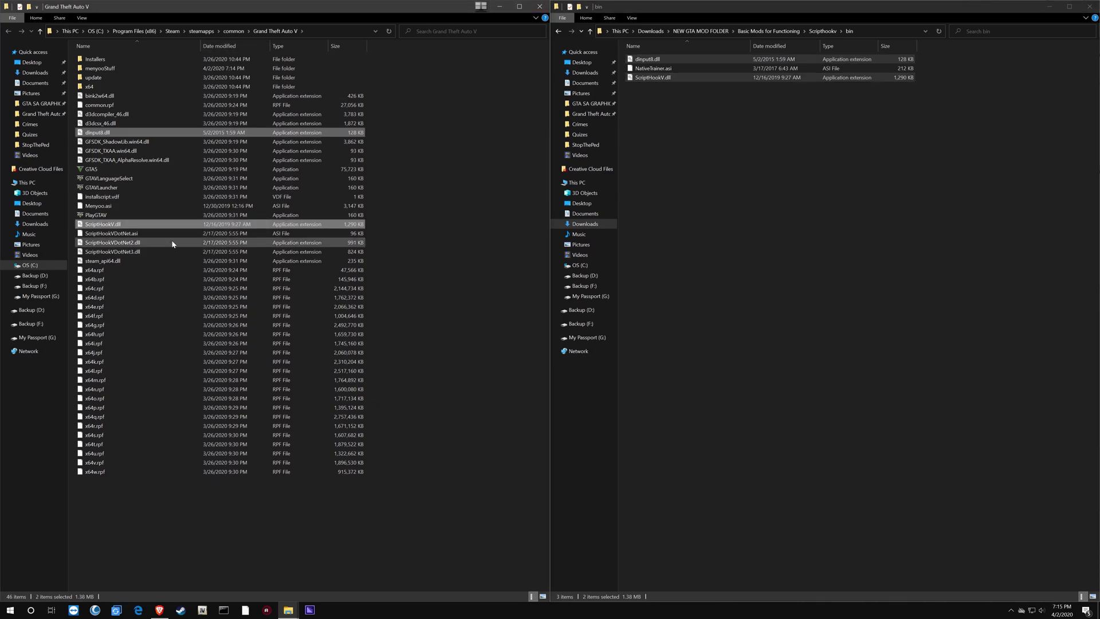
pyautogui.click(686, 162)
pyautogui.click(590, 30)
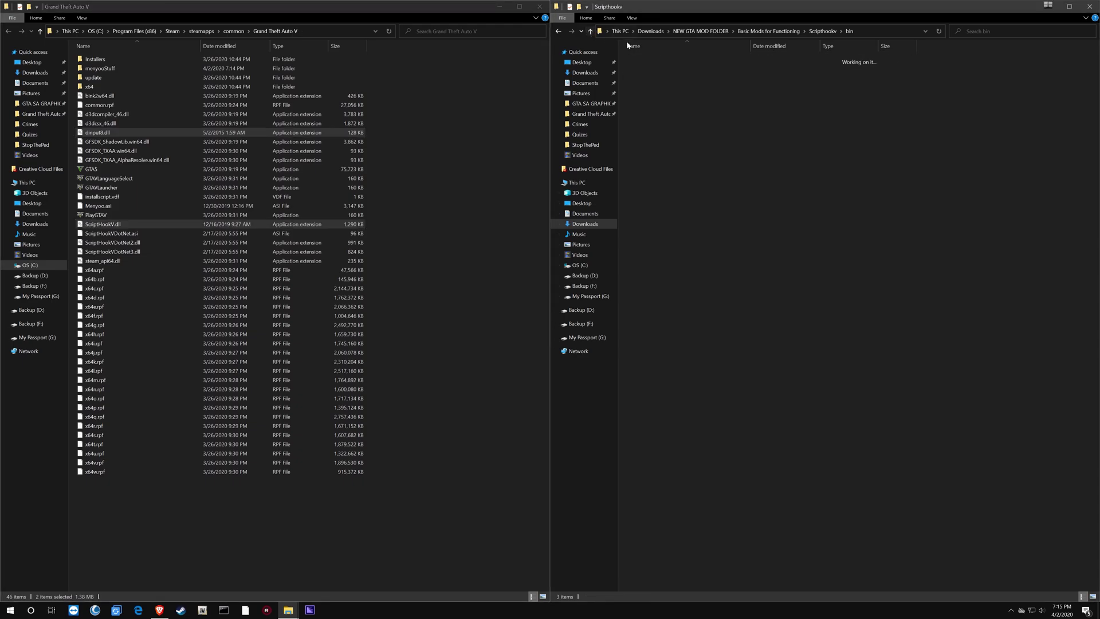
# Open the TrainerV folder and delete its five previously extracted files.
pyautogui.click(589, 32)
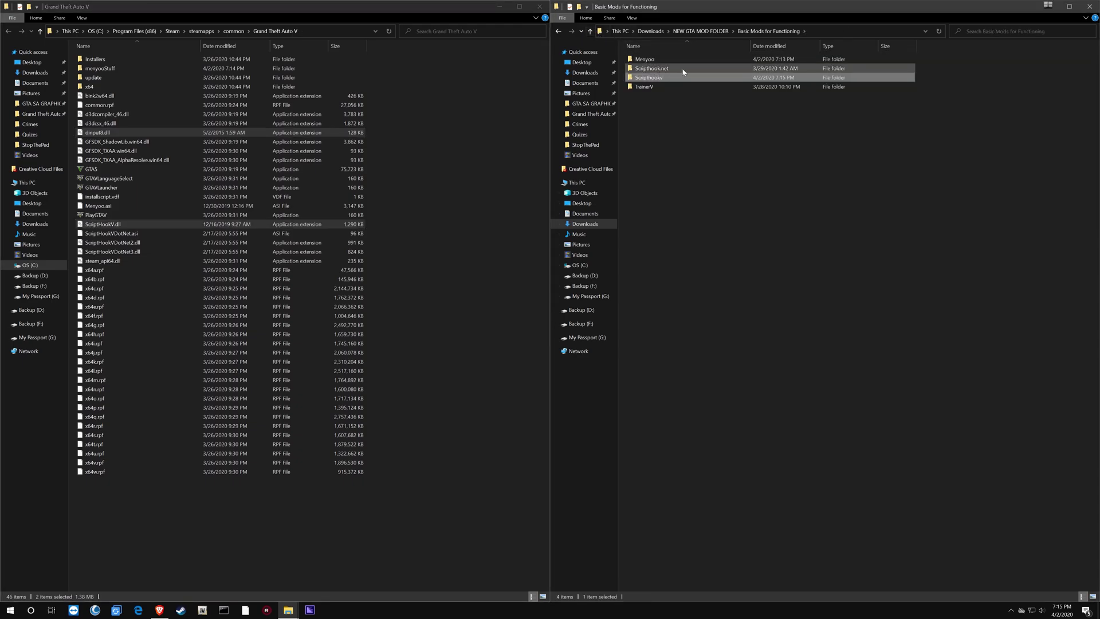
pyautogui.doubleClick(656, 88)
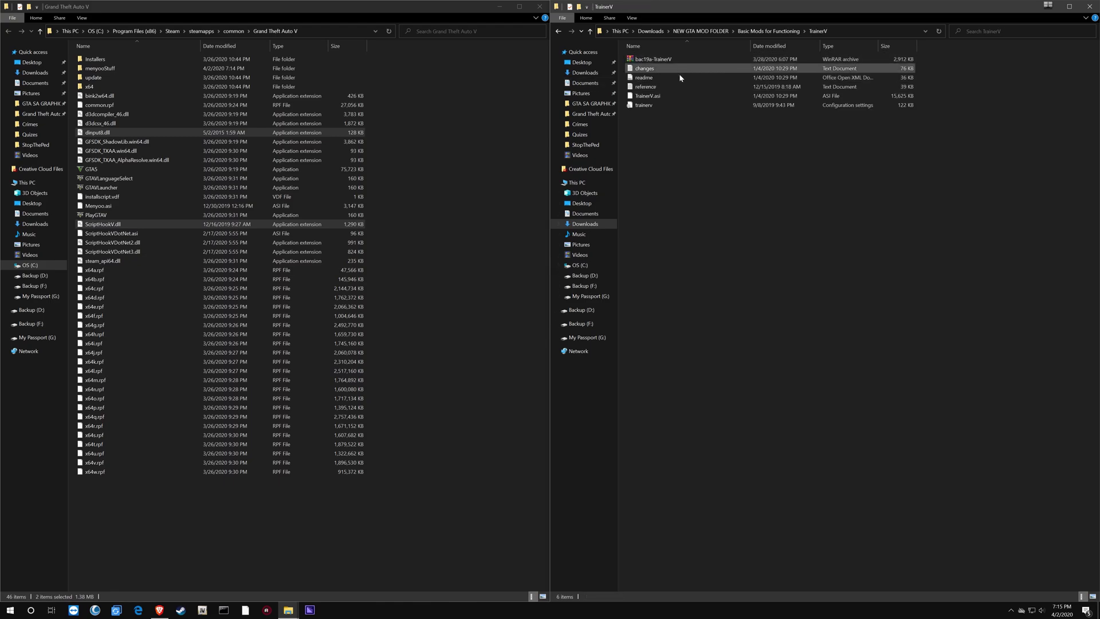
pyautogui.moveTo(685, 125); pyautogui.dragTo(670, 73)
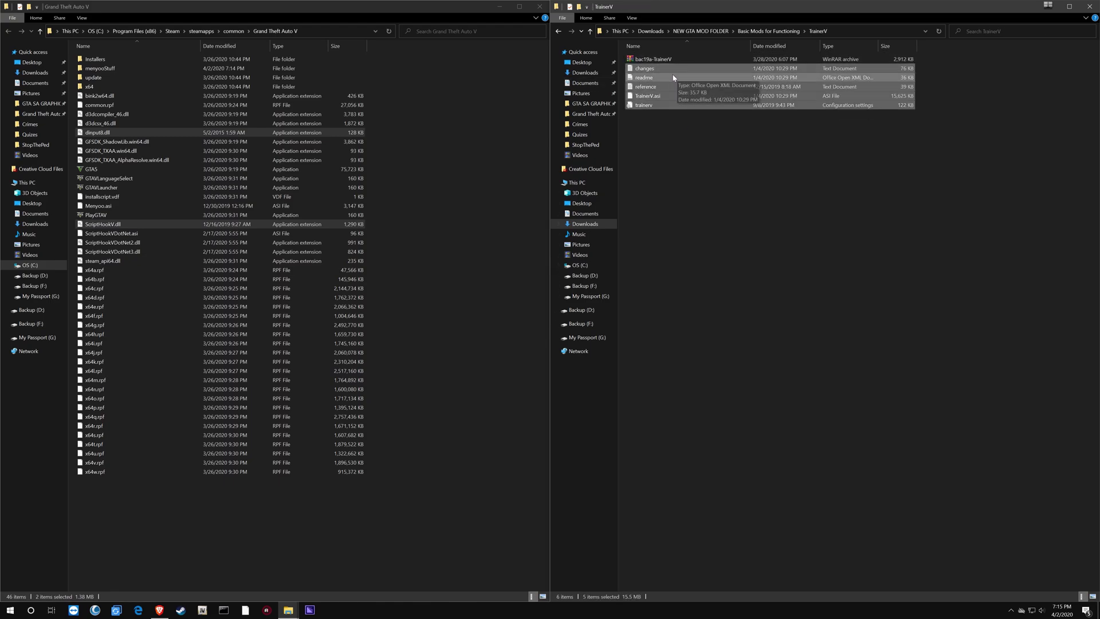
pyautogui.press('Delete')
# Re-extract the TrainerV archive into the folder and open its readme.
pyautogui.rightClick(663, 59)
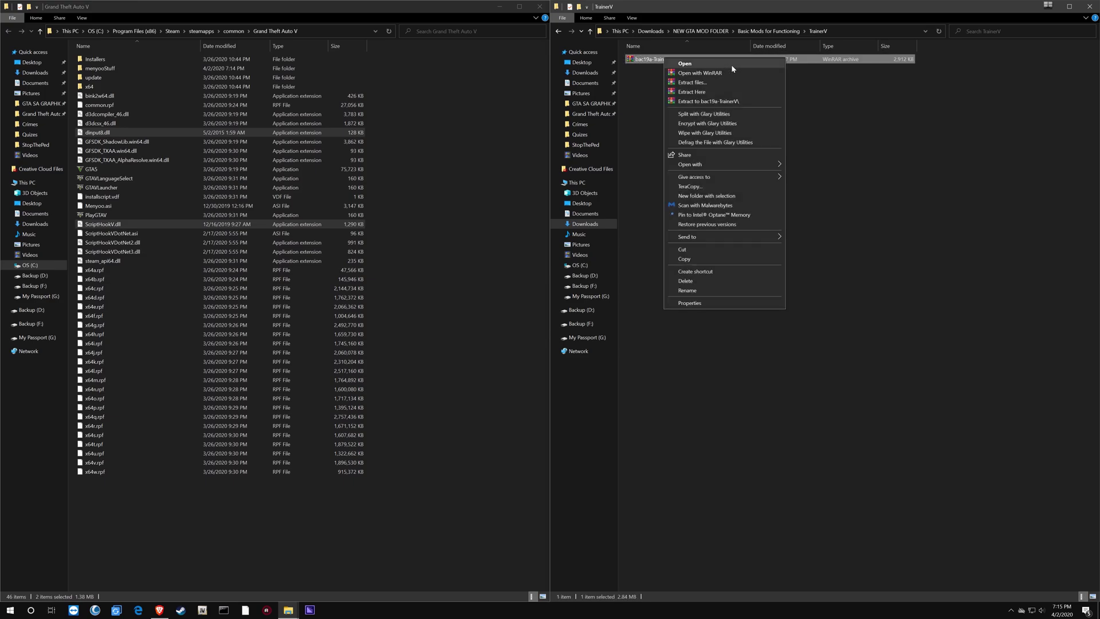
pyautogui.click(700, 92)
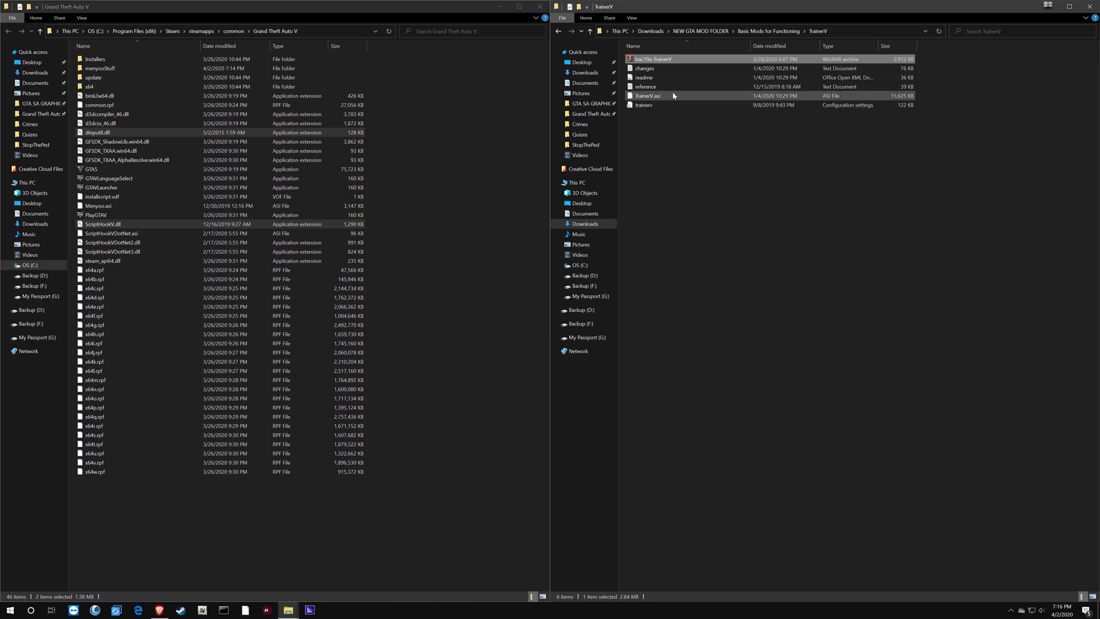
pyautogui.click(674, 95)
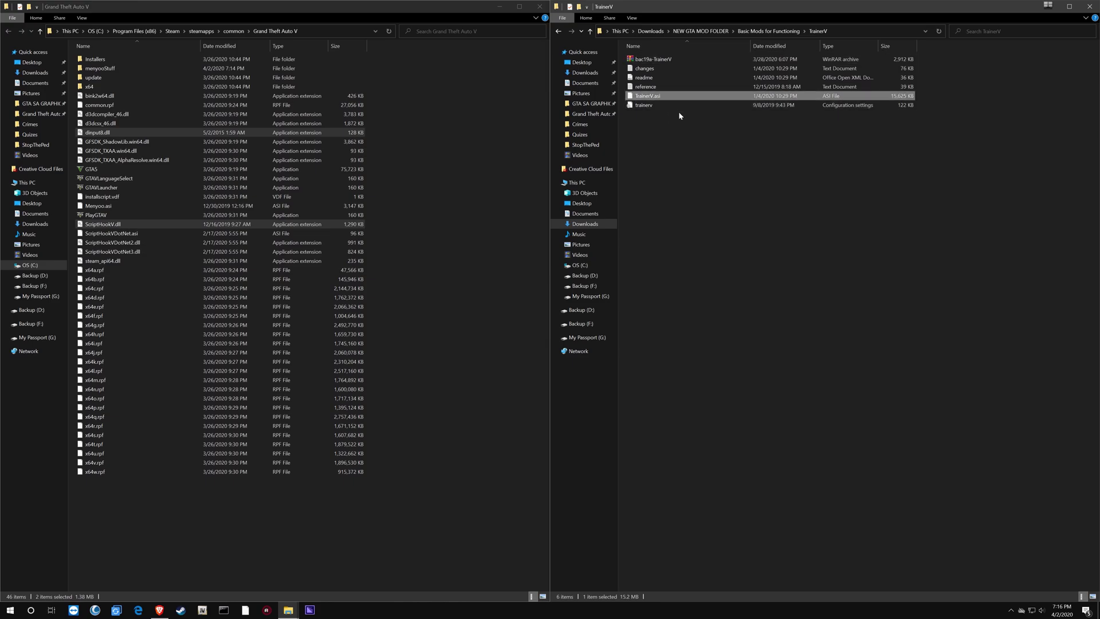
pyautogui.click(668, 80)
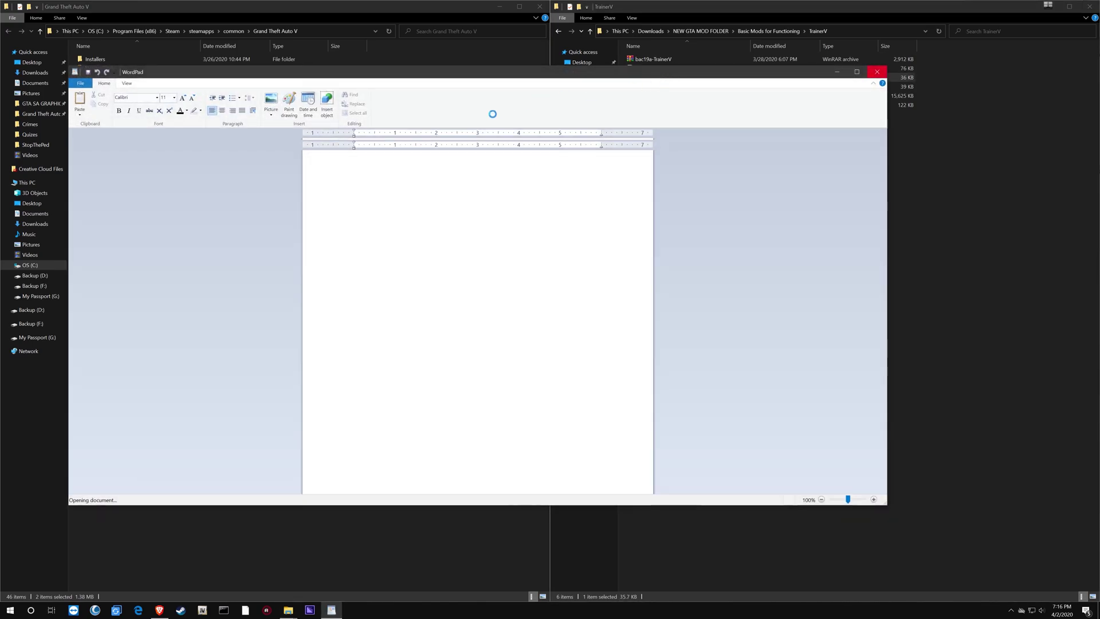
# Maximize the TrainerV readme in WordPad and scroll through its installation instructions and key bindings.
pyautogui.scroll(-2, 476, 321)
pyautogui.scroll(-10, 475, 321)
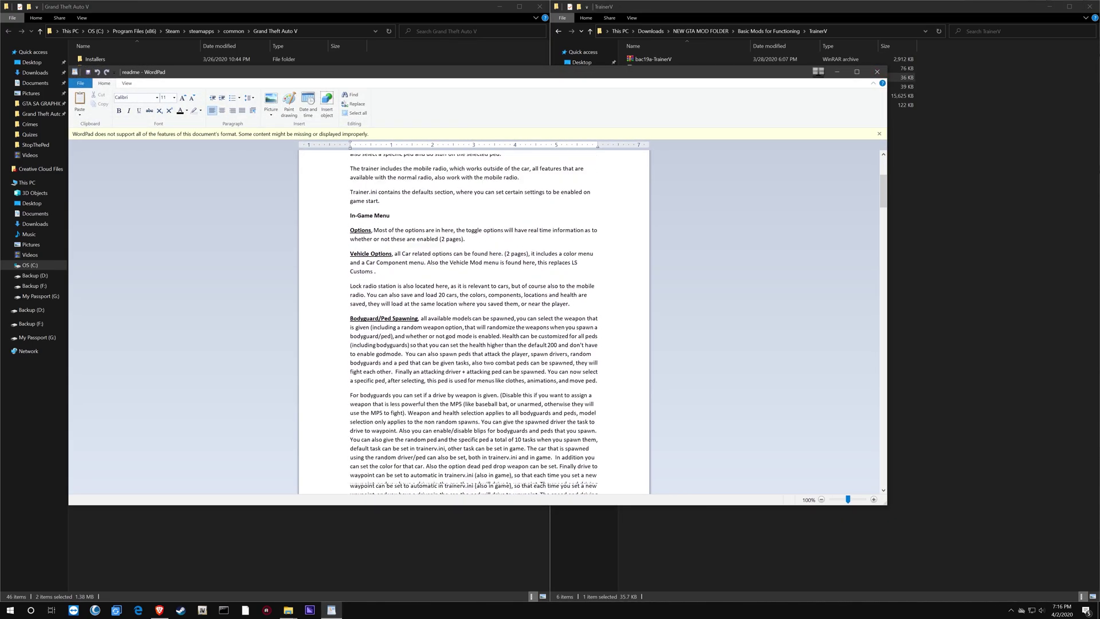
pyautogui.click(857, 72)
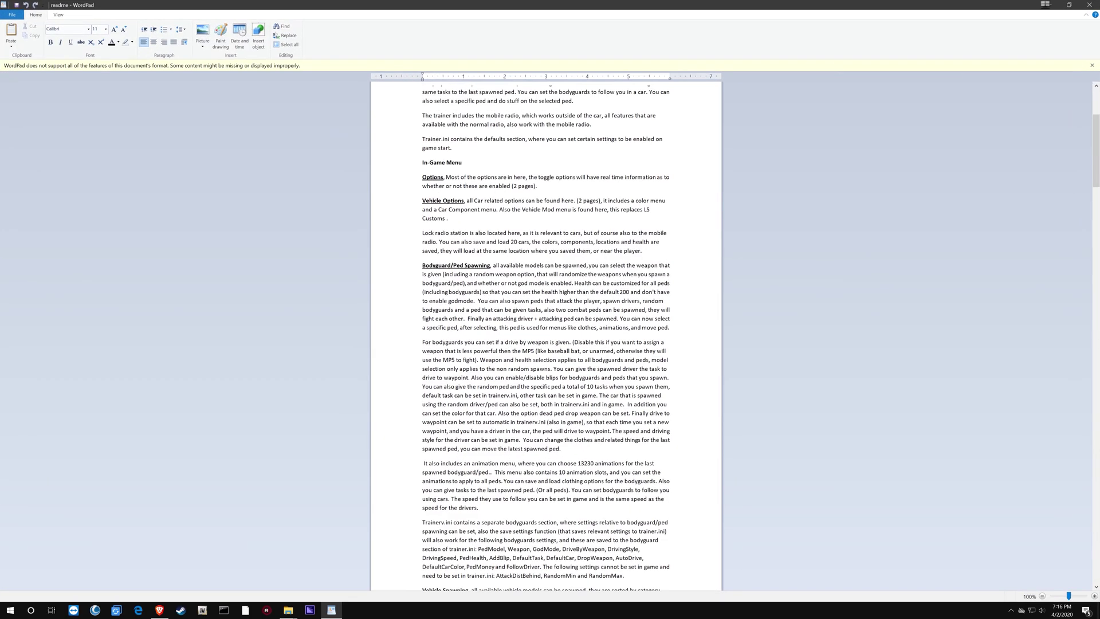
pyautogui.scroll(-8, 544, 333)
pyautogui.scroll(-15, 545, 332)
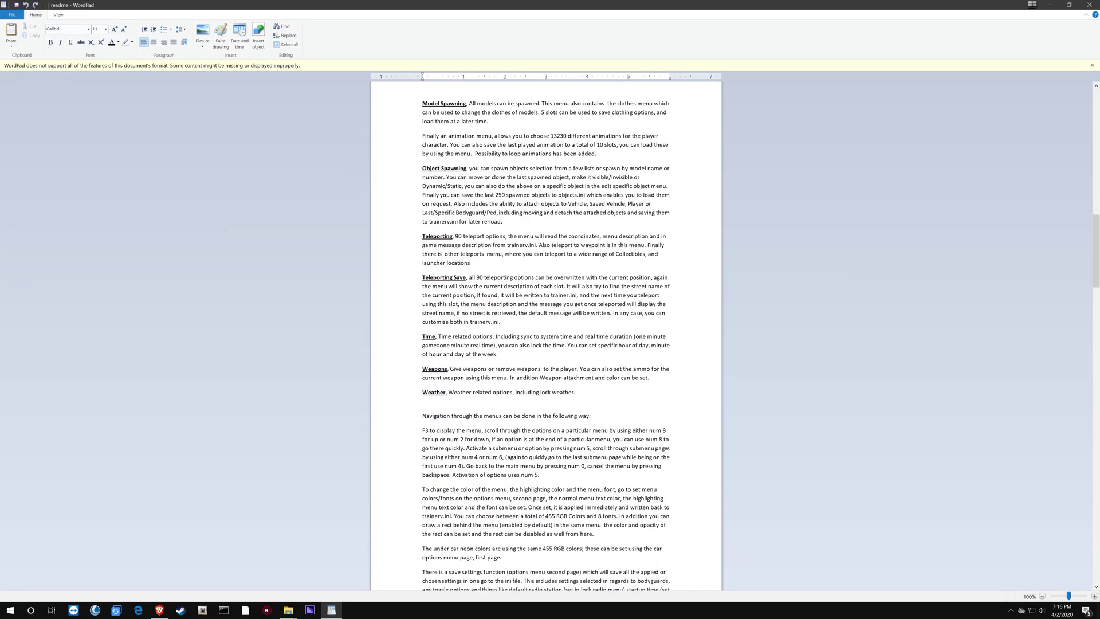
pyautogui.scroll(-10, 544, 332)
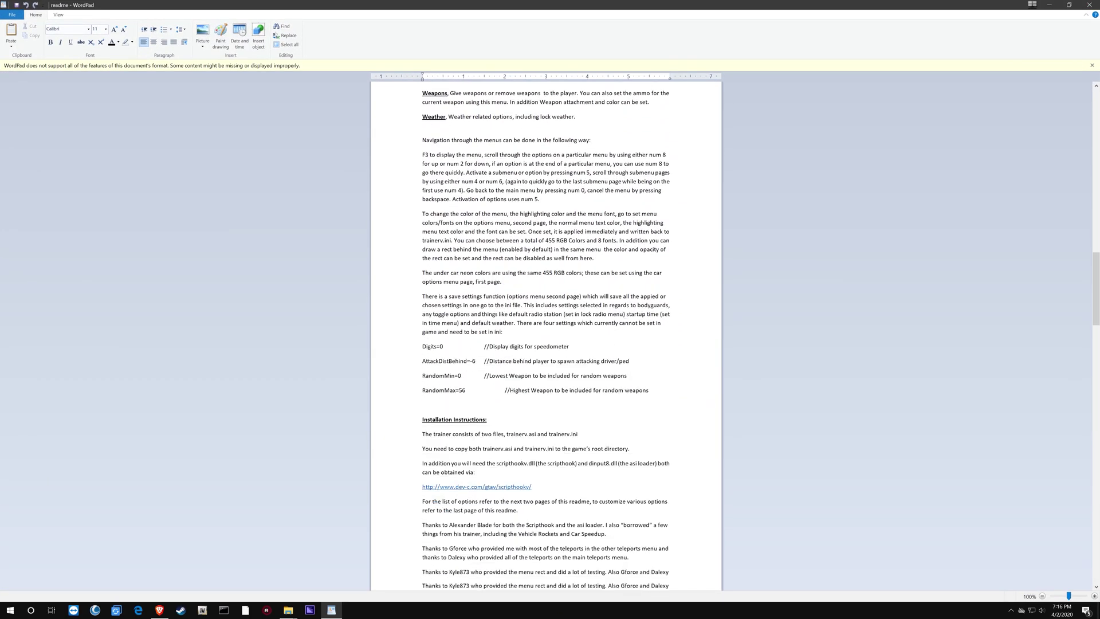
pyautogui.scroll(-1, 544, 332)
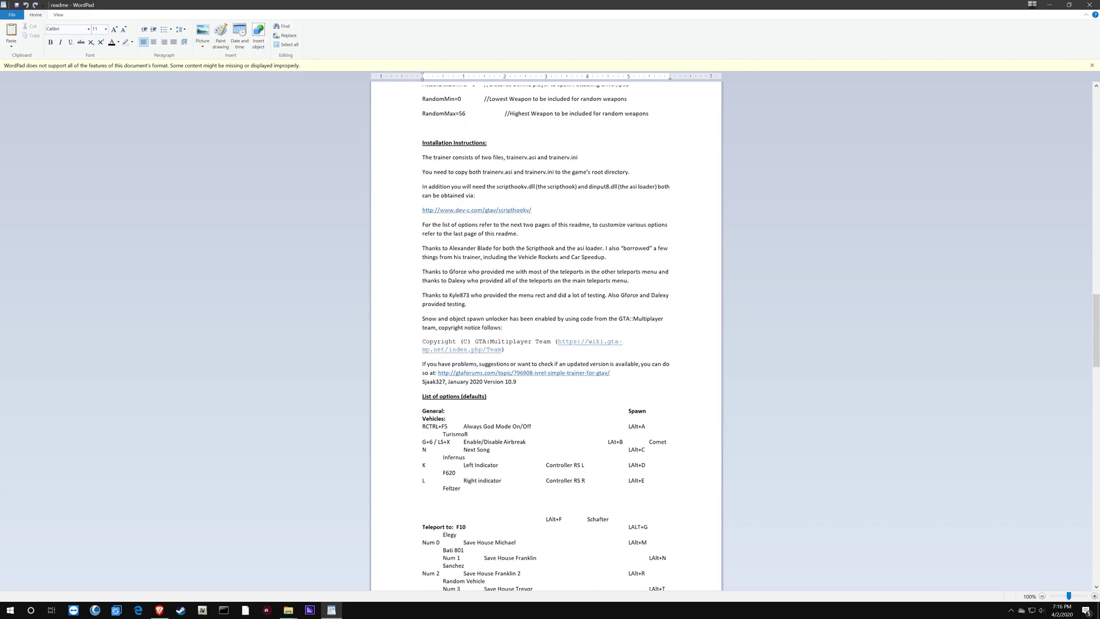
pyautogui.scroll(-5, 546, 335)
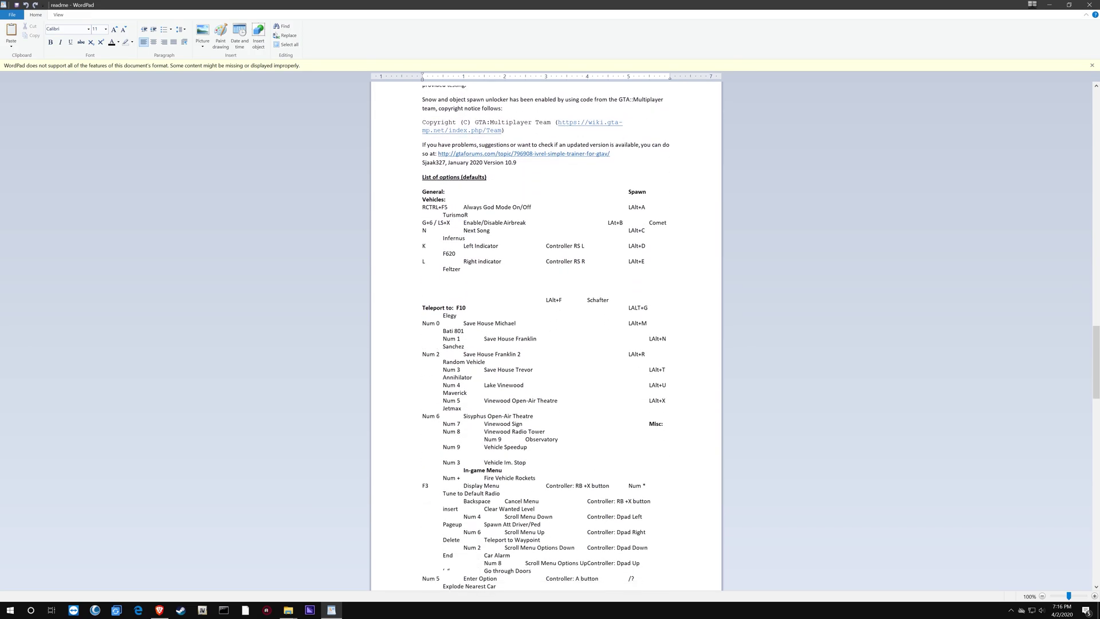
pyautogui.scroll(-8, 545, 336)
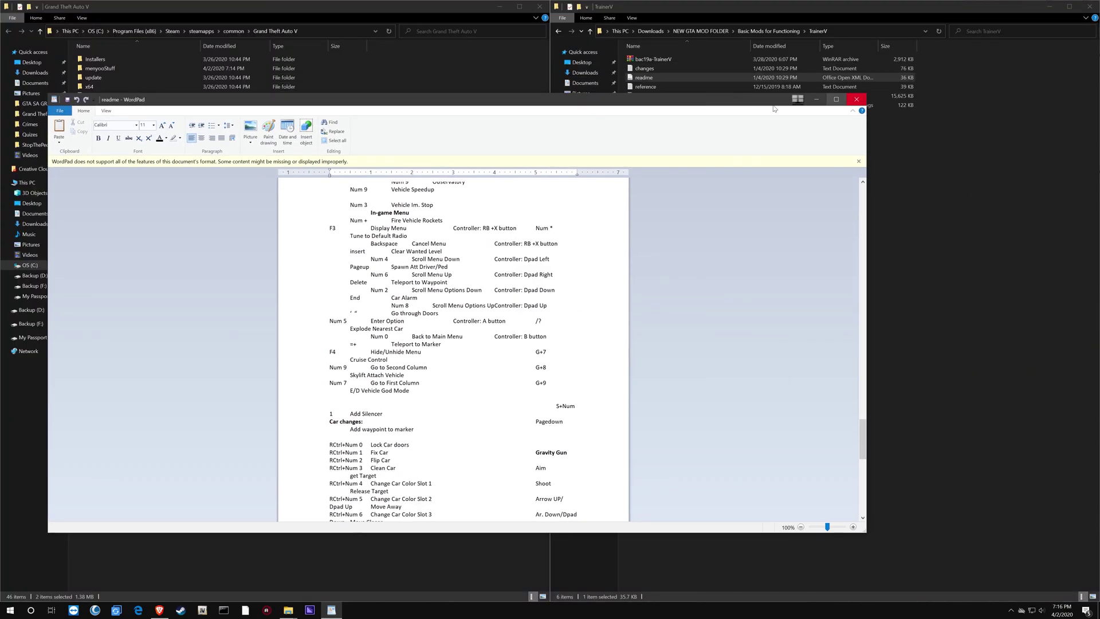
# Close the readme and copy TrainerV.asi and trainerv into the Grand Theft Auto V folder.
pyautogui.click(854, 98)
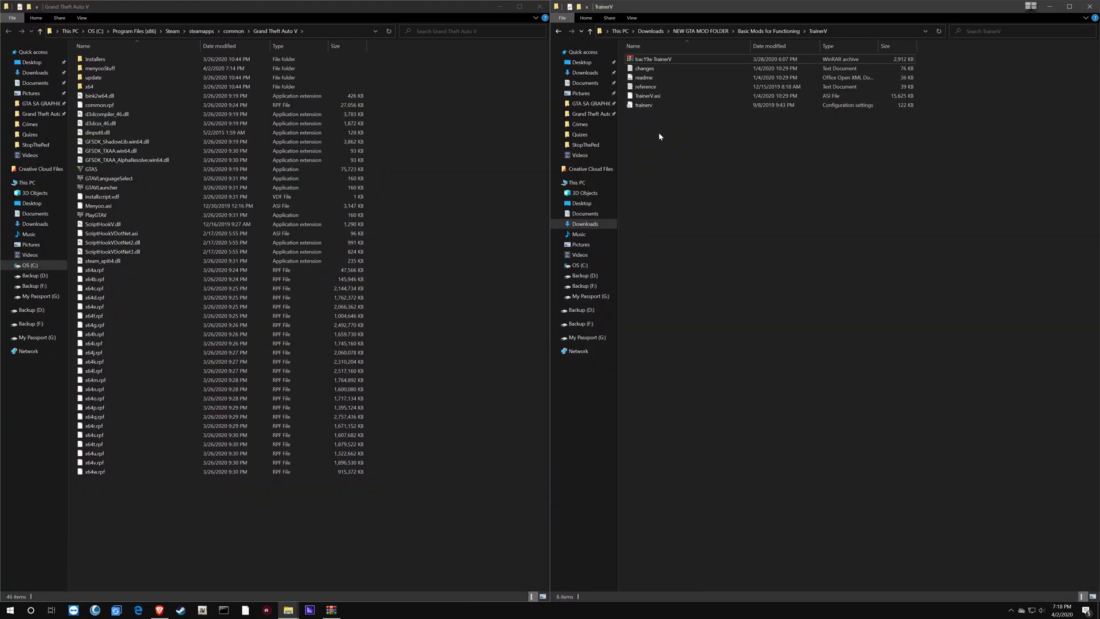
pyautogui.moveTo(658, 115); pyautogui.dragTo(312, 531)
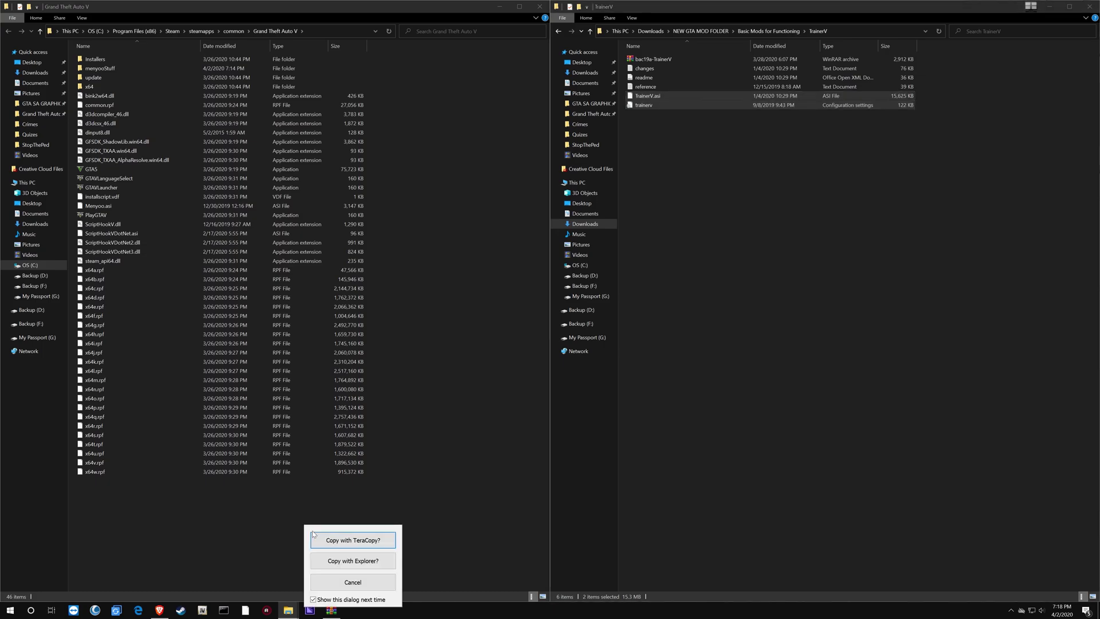
pyautogui.click(358, 566)
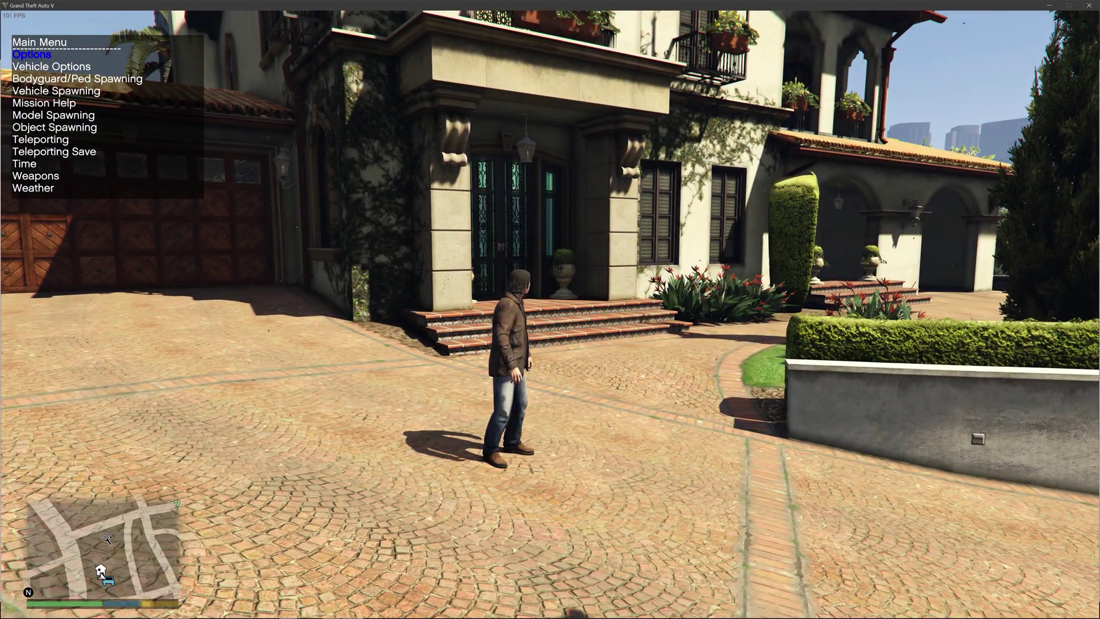
# Navigate the trainer's main menu to Vehicle Spawning and open its vehicle categories.
pyautogui.press('Down')
pyautogui.press('Down')
pyautogui.press('Down')
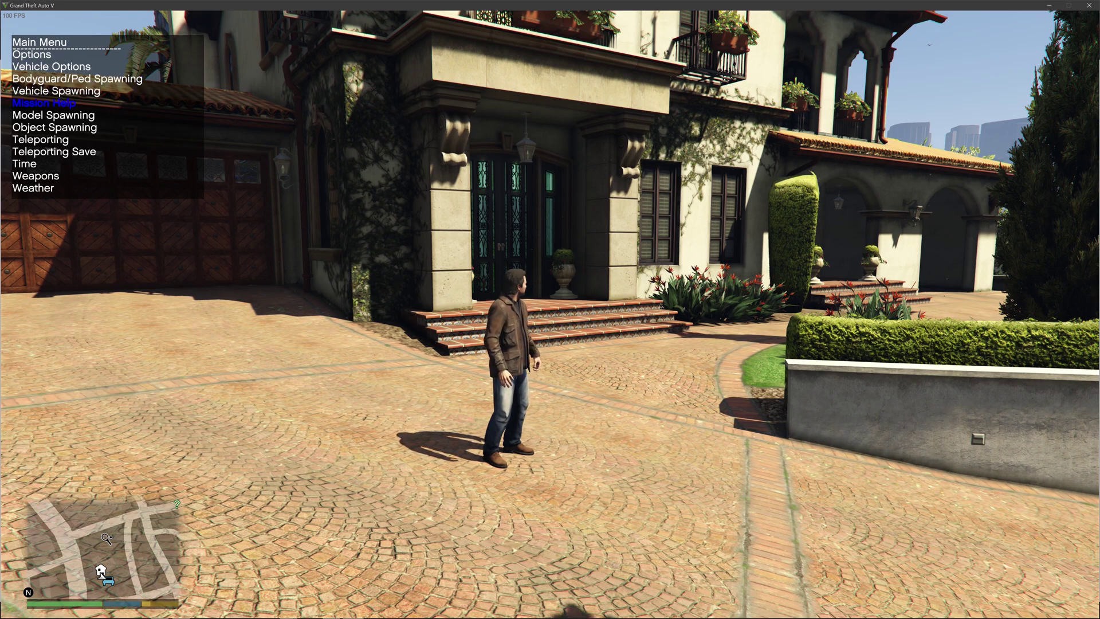
pyautogui.press('Up')
pyautogui.press('Up')
pyautogui.press('Up')
pyautogui.press('Down')
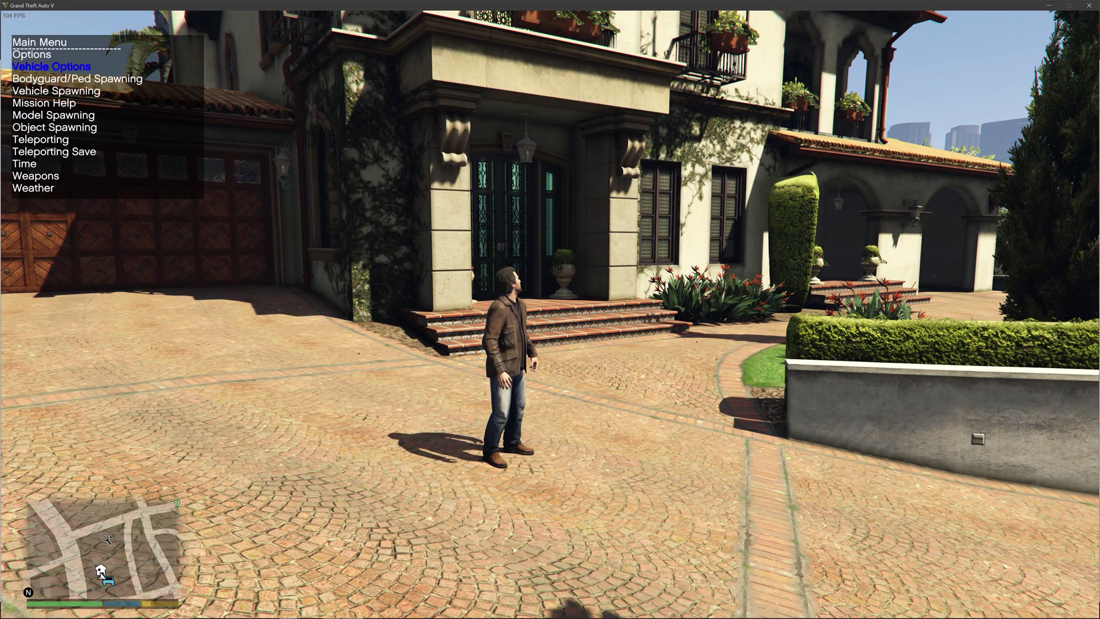
pyautogui.press('Down')
pyautogui.press('Down')
pyautogui.press('Up')
pyautogui.press('Up')
pyautogui.press('Up')
pyautogui.press('Down')
pyautogui.press('Down')
pyautogui.press('Up')
pyautogui.press('Up')
pyautogui.press('Down')
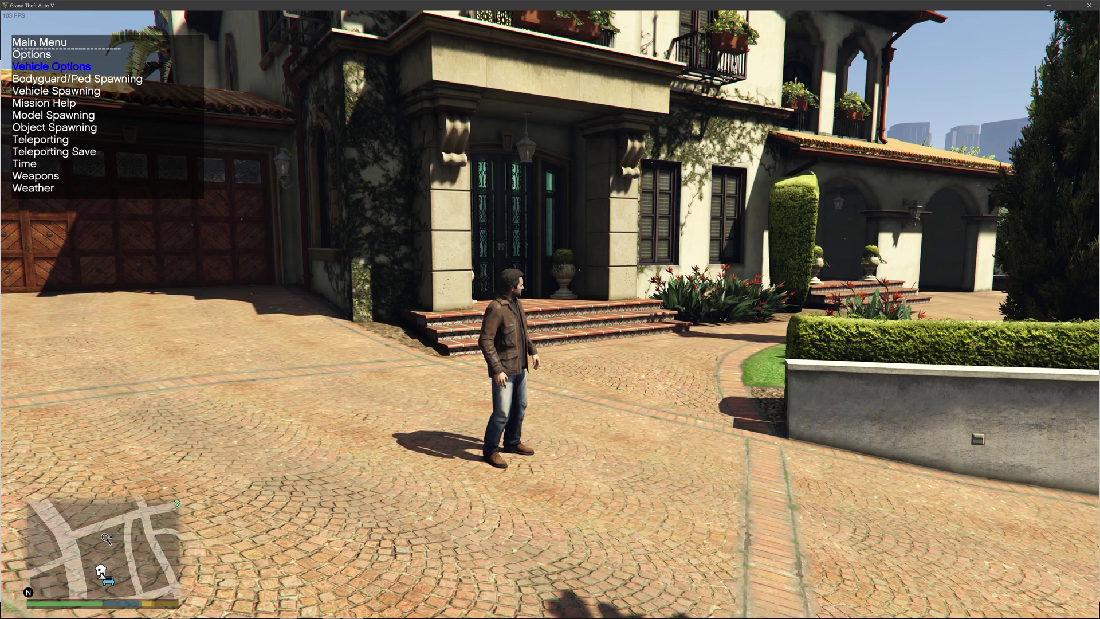
# Spawn the Progen GP1 from the Super category with the player inside.
pyautogui.press('Down')
pyautogui.press('Down')
pyautogui.press('Return')
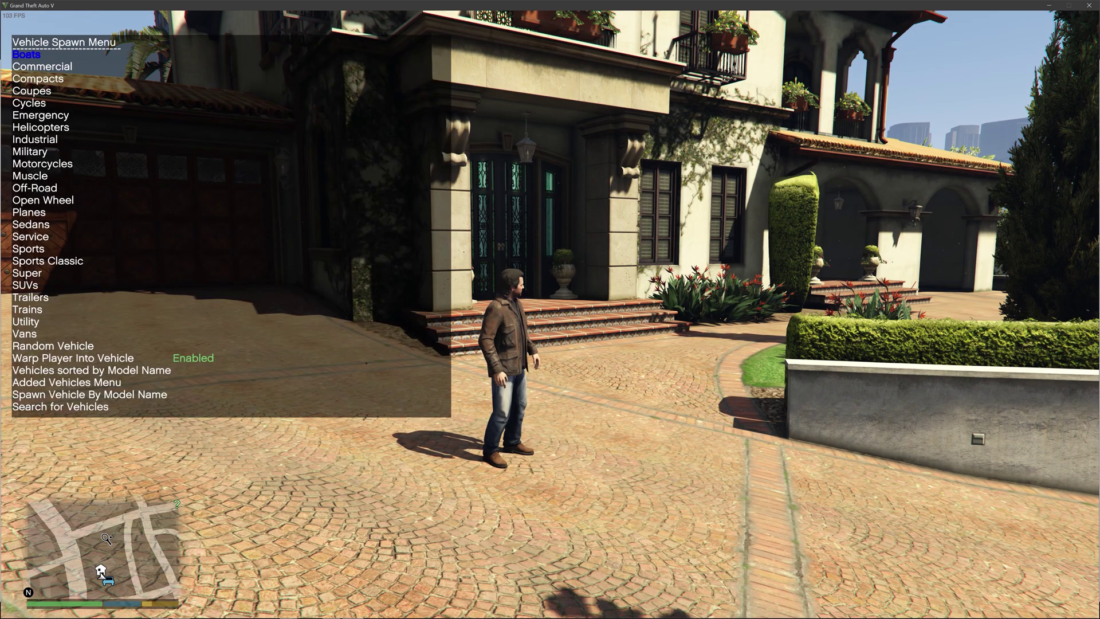
pyautogui.press('Down')
pyautogui.press('Down')
pyautogui.press('Down')
pyautogui.press('Down')
pyautogui.press('Down')
pyautogui.press('Down')
pyautogui.press('Down')
pyautogui.press('Down')
pyautogui.press('Down')
pyautogui.press('Down')
pyautogui.press('Down')
pyautogui.press('Down')
pyautogui.press('Down')
pyautogui.press('Down')
pyautogui.press('Down')
pyautogui.press('Down')
pyautogui.press('Down')
pyautogui.press('Down')
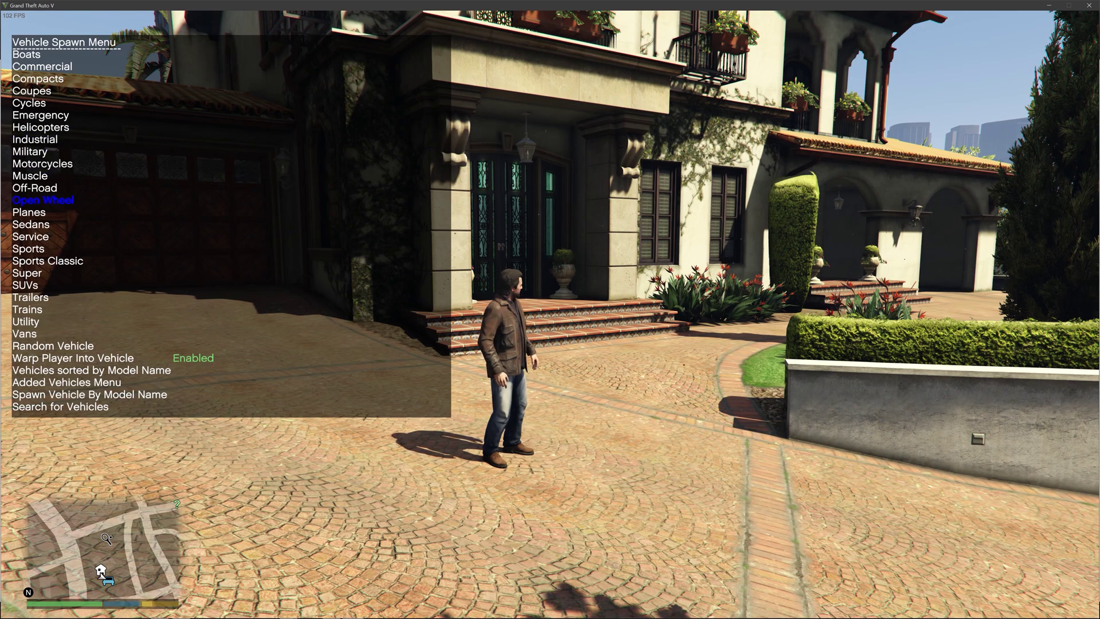
pyautogui.press('Return')
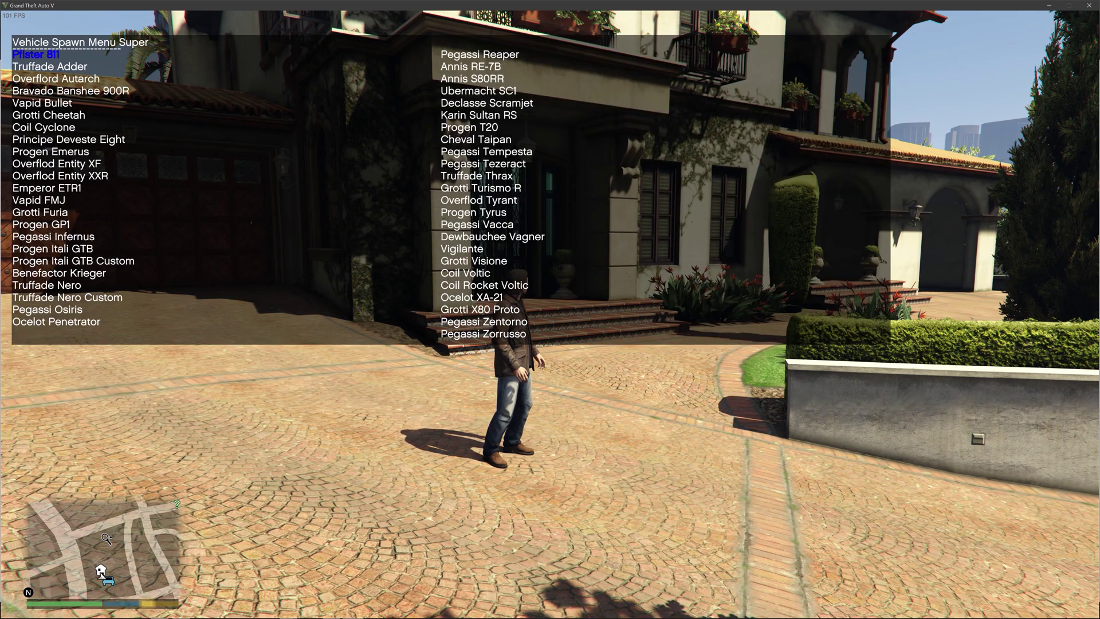
pyautogui.press('Down')
pyautogui.press('Down')
pyautogui.press('Down')
pyautogui.press('Down')
pyautogui.press('Down')
pyautogui.press('Down')
pyautogui.press('Down')
pyautogui.press('Down')
pyautogui.press('Down')
pyautogui.press('Down')
pyautogui.press('Down')
pyautogui.press('Down')
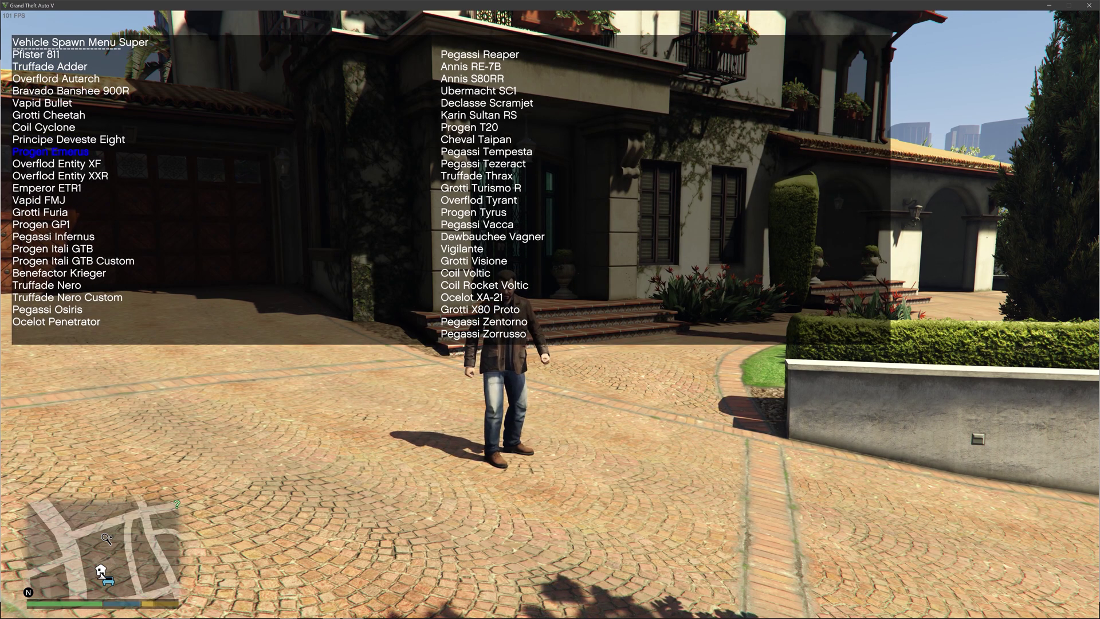
pyautogui.press('Down')
pyautogui.press('Down')
pyautogui.press('Return')
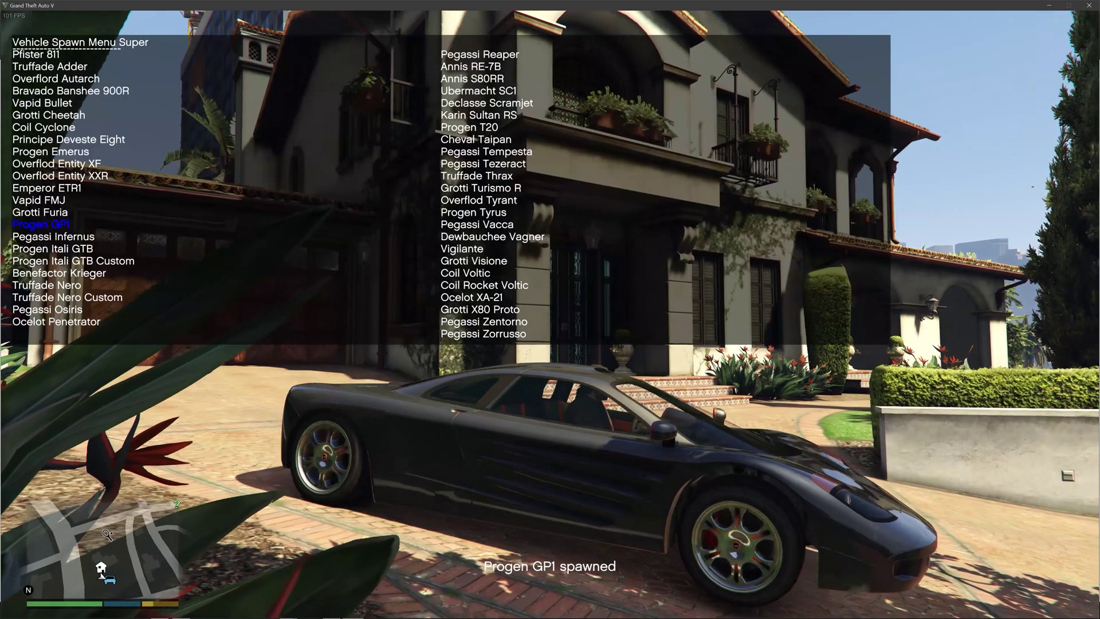
# Back out to the main menu and drive the Progen GP1 around the driveway.
pyautogui.press('BackSpace')
pyautogui.press('BackSpace')
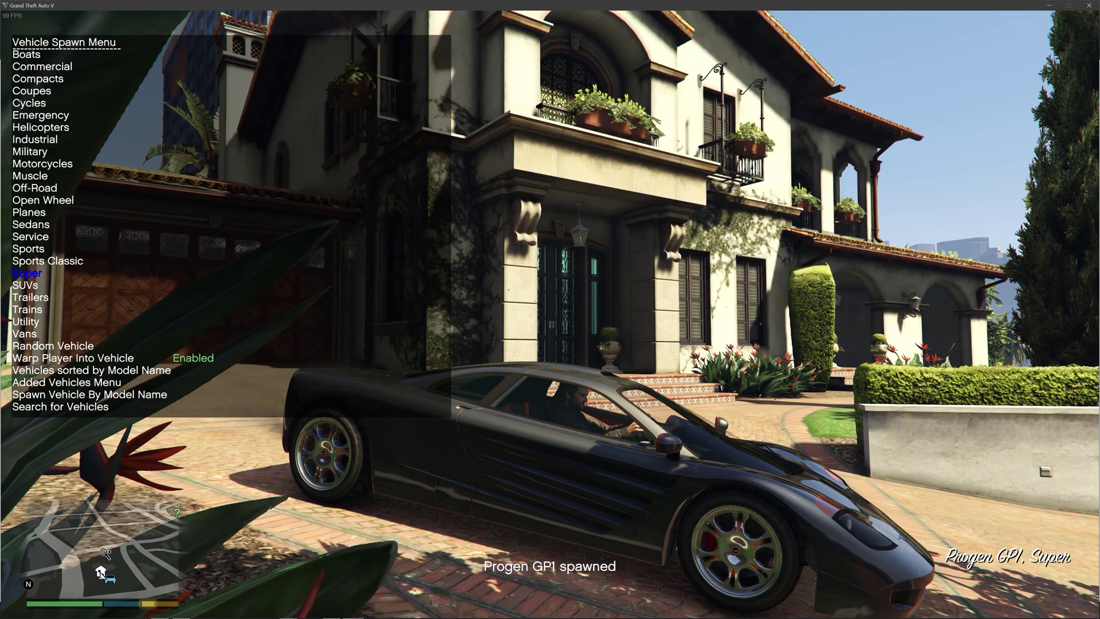
pyautogui.press('w')
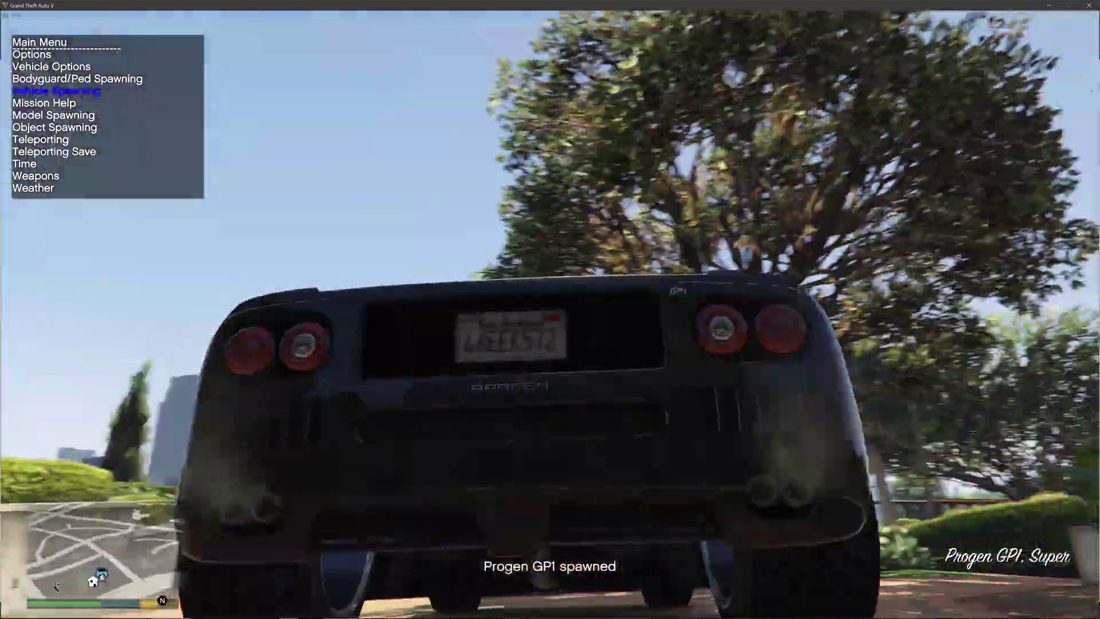
pyautogui.press('w')
pyautogui.press('a')
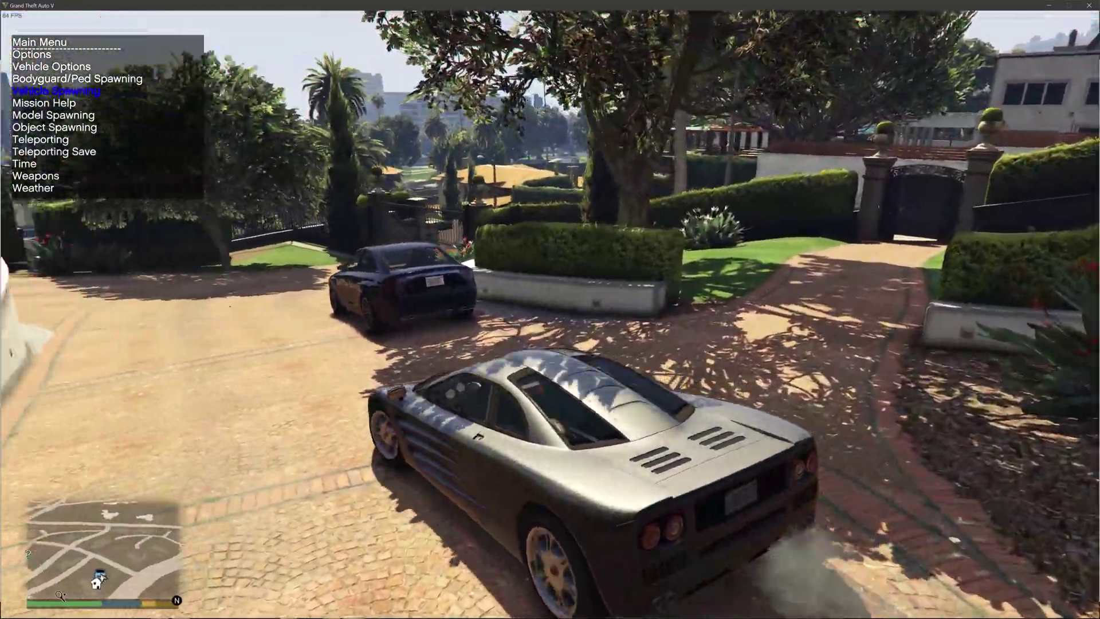
pyautogui.press('d')
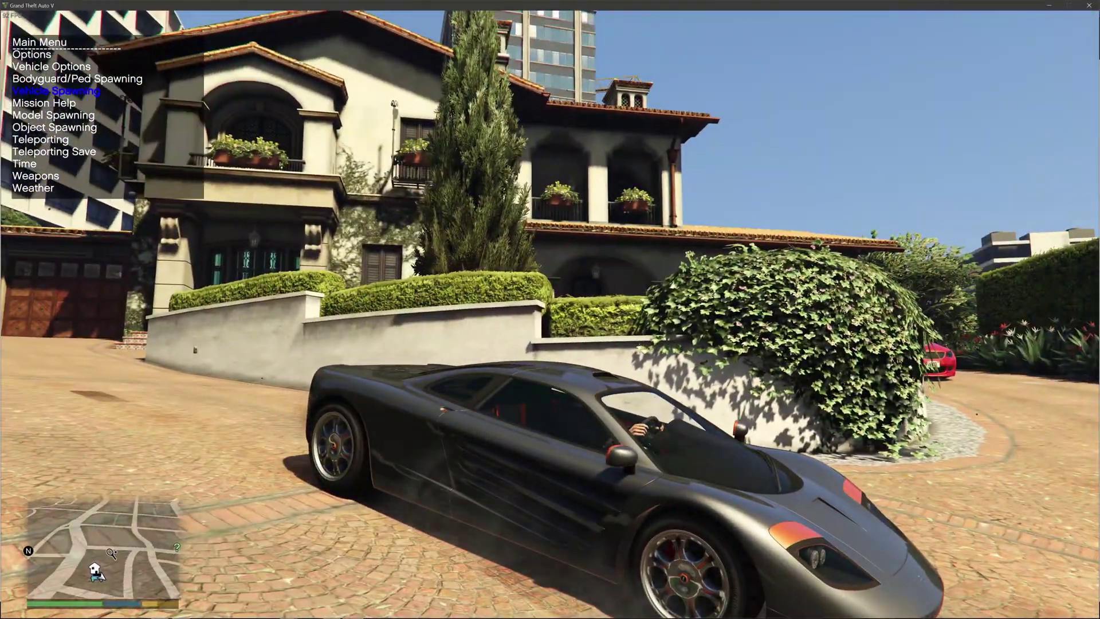
# Browse the SUVs vehicle list and back out to the trainer's main menu.
pyautogui.press('Return')
pyautogui.press('Return')
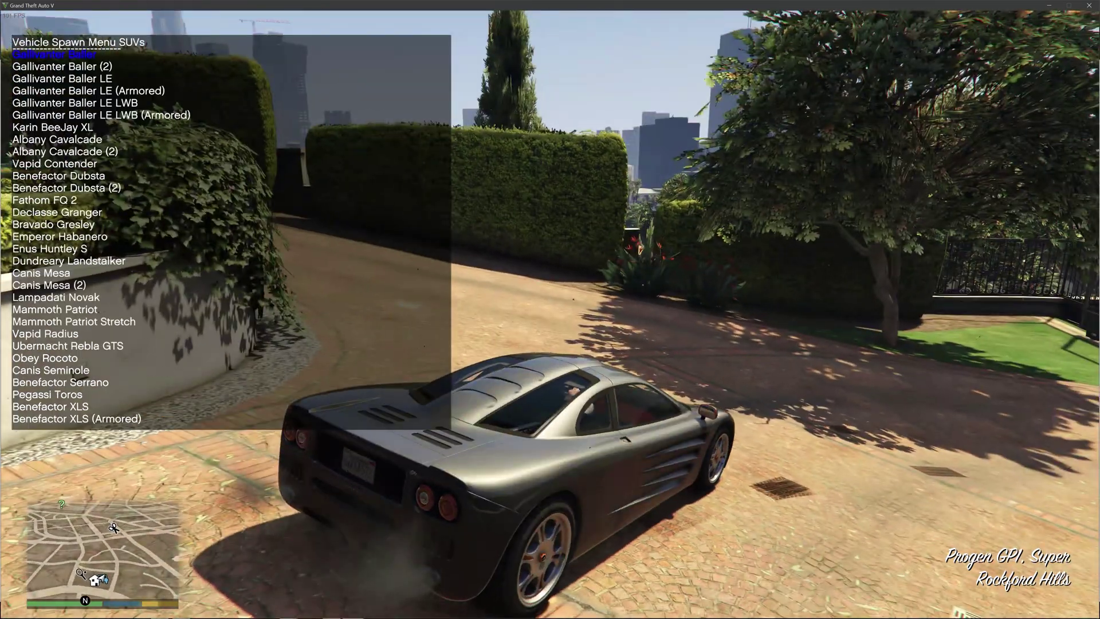
pyautogui.press('BackSpace')
pyautogui.press('BackSpace')
pyautogui.press('Up')
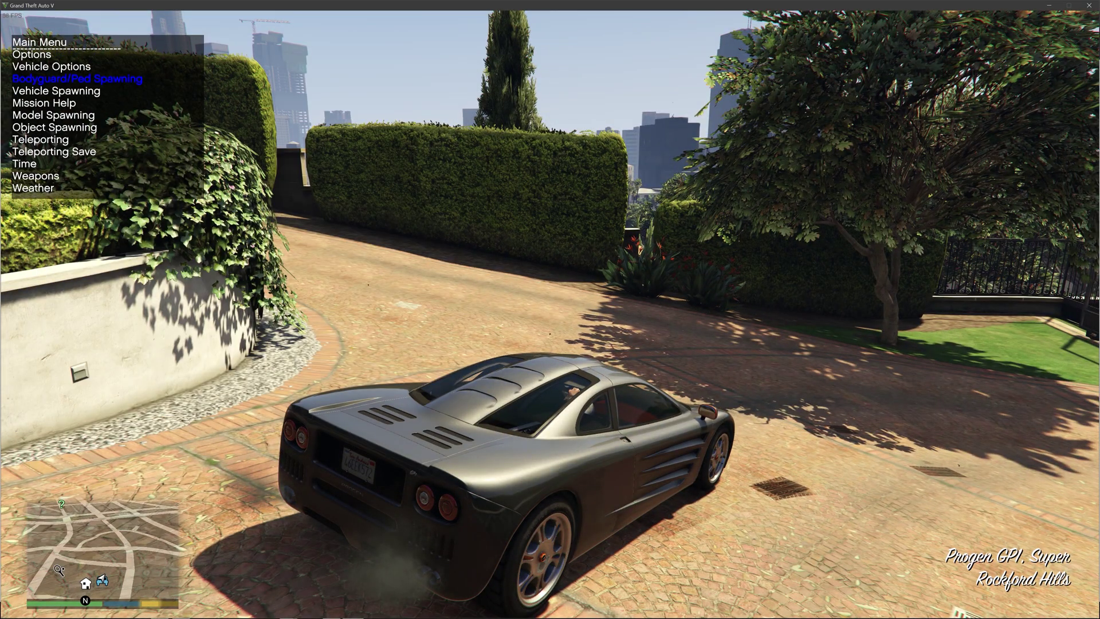
pyautogui.press('Up')
pyautogui.press('Up')
# Open Options Menu 1, step down to Never Wanted, and get out of the car.
pyautogui.press('Return')
pyautogui.press('Down')
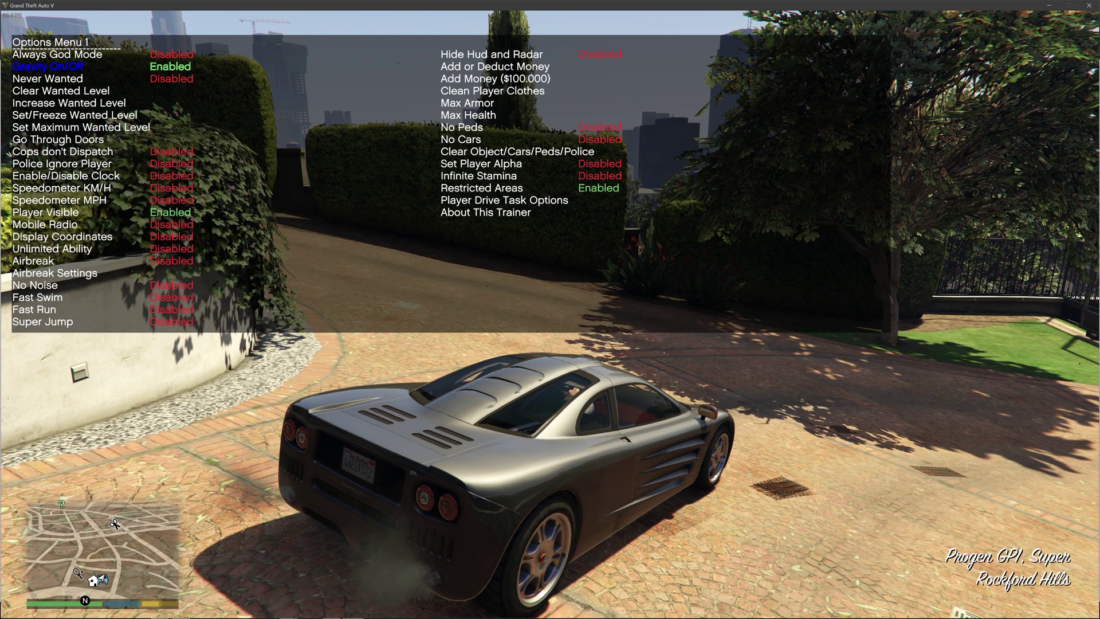
pyautogui.press('f')
pyautogui.press('Down')
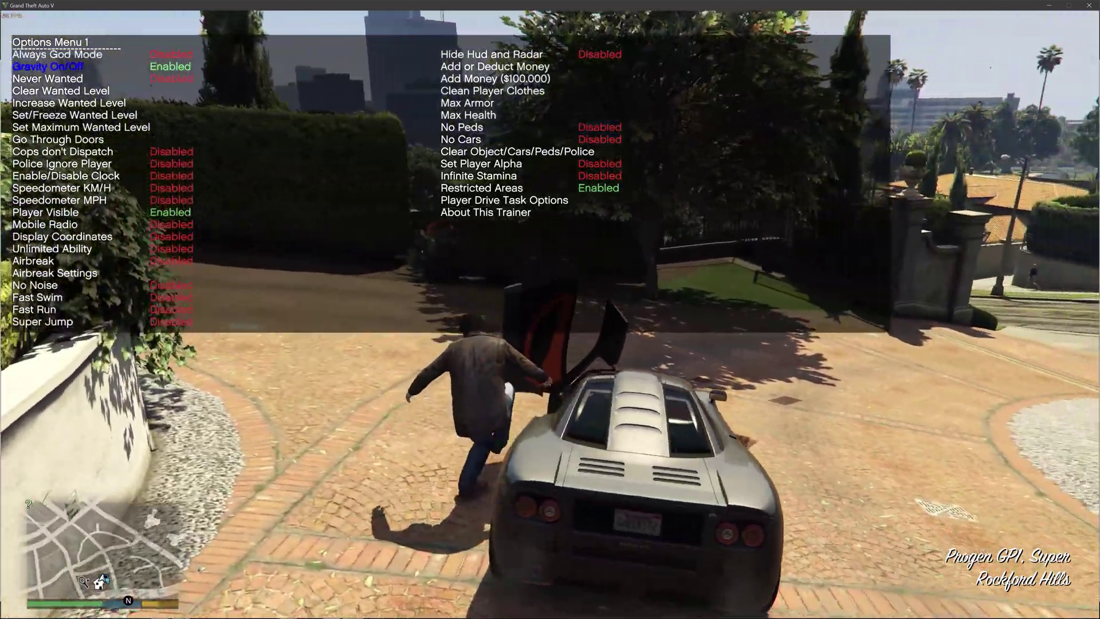
pyautogui.press('Down')
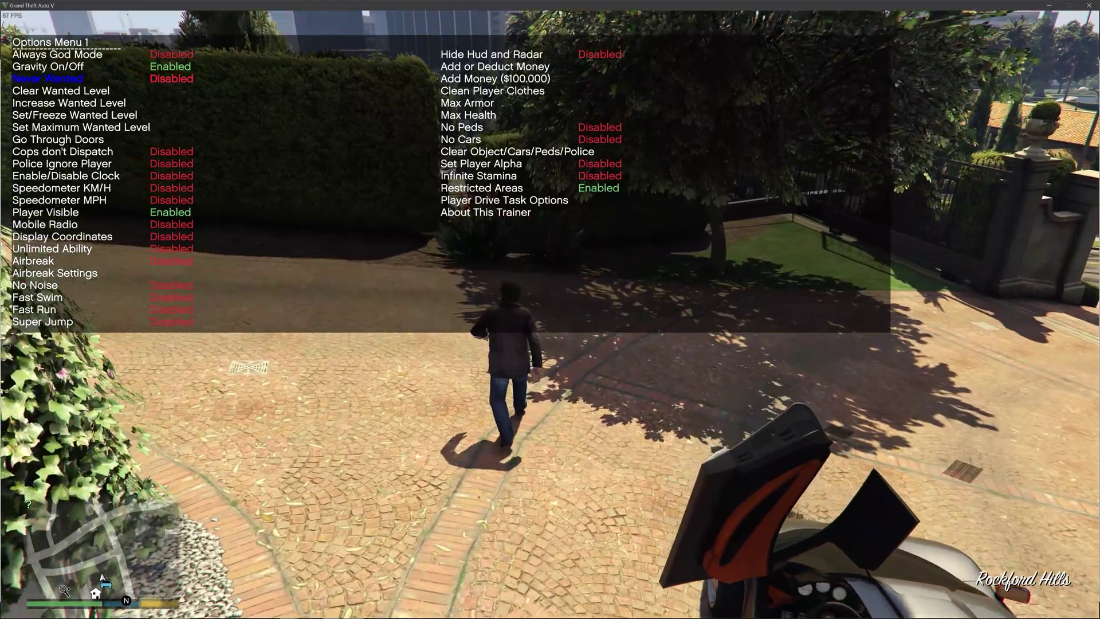
pyautogui.press('F4')
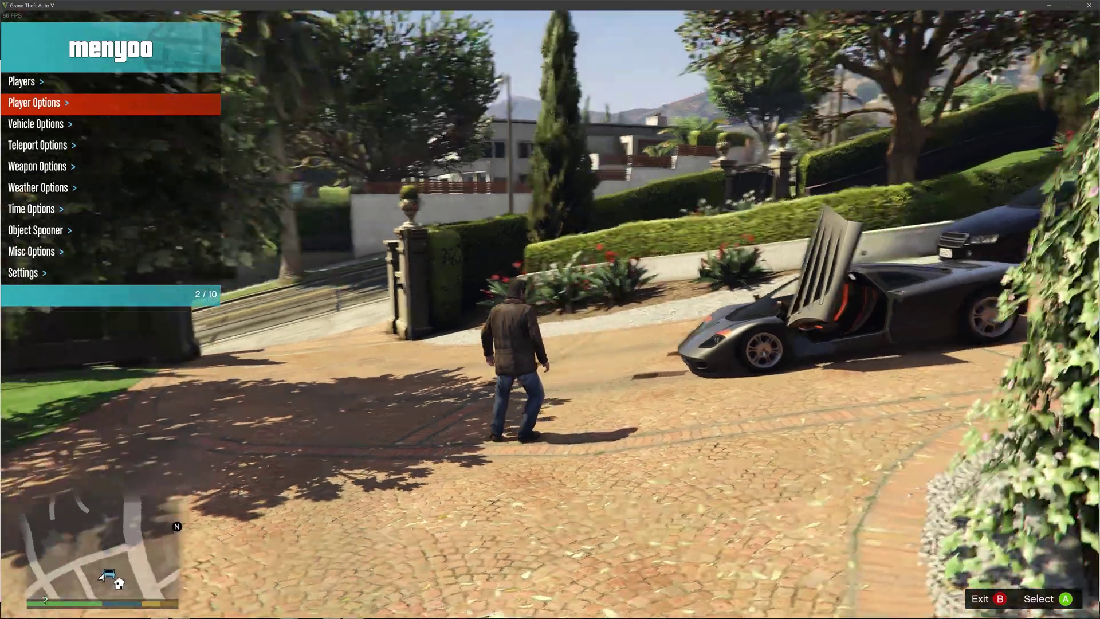
# Move through the Menyoo main list toward Teleport Options.
pyautogui.press('Down')
pyautogui.press('Down')
pyautogui.press('Up')
pyautogui.press('Up')
pyautogui.press('Up')
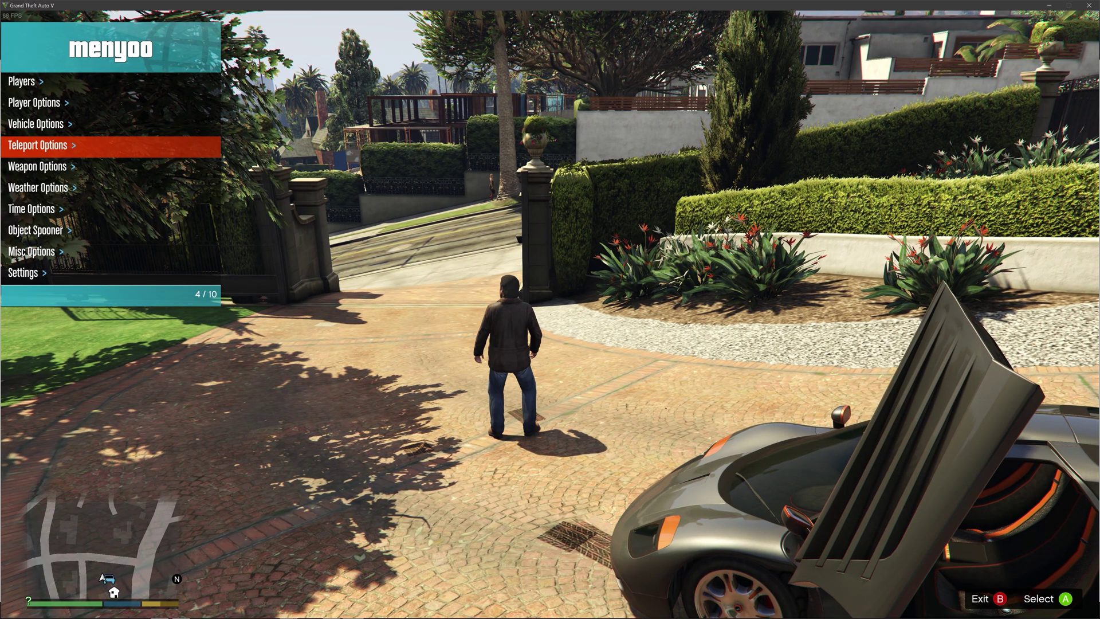
# Place a map waypoint at the junction south of the mansion.
pyautogui.press('Escape')
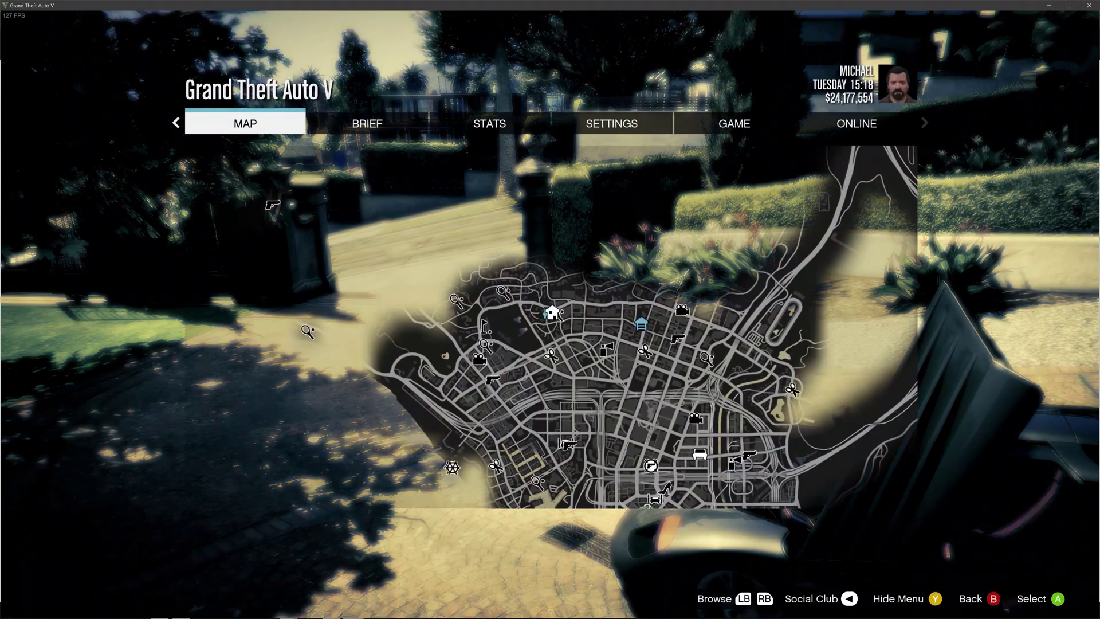
pyautogui.press('Return')
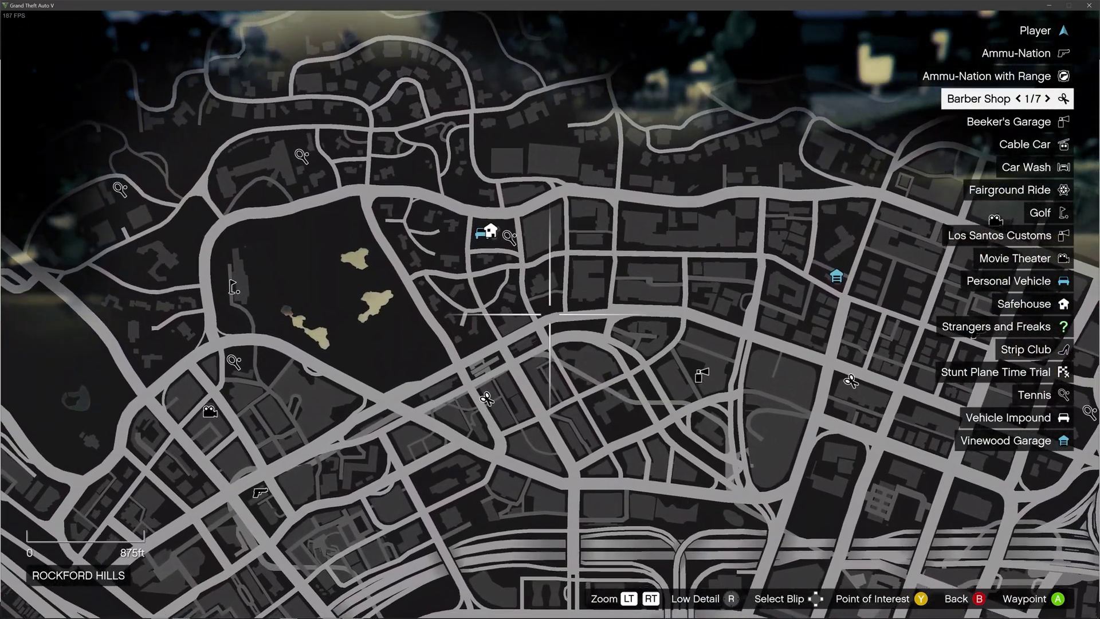
pyautogui.scroll(3, 550, 313)
pyautogui.press('Return')
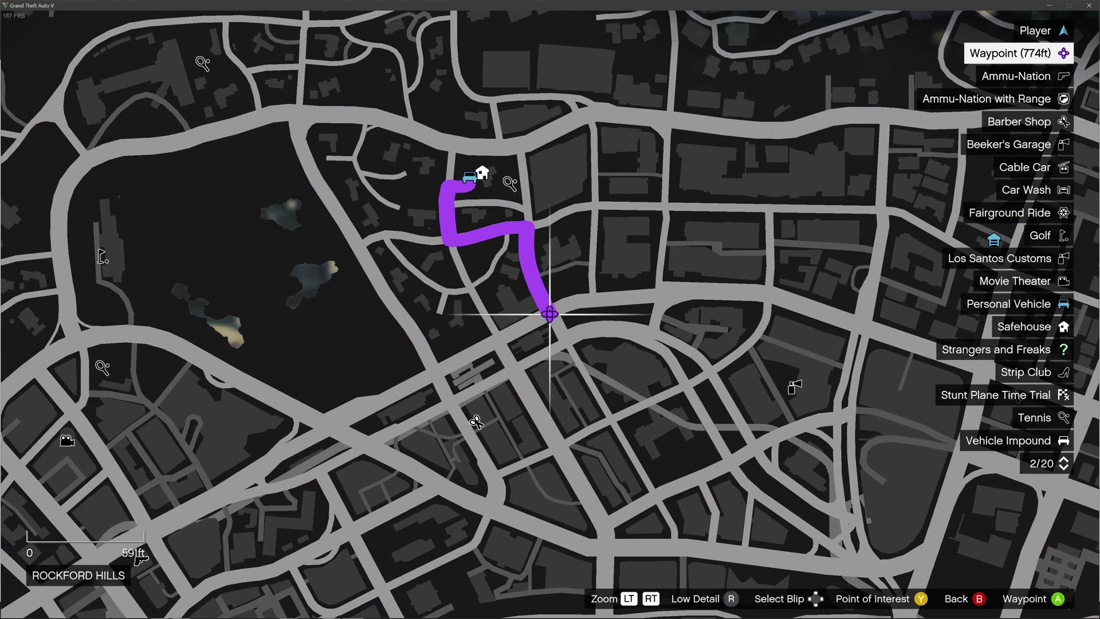
pyautogui.press('Escape')
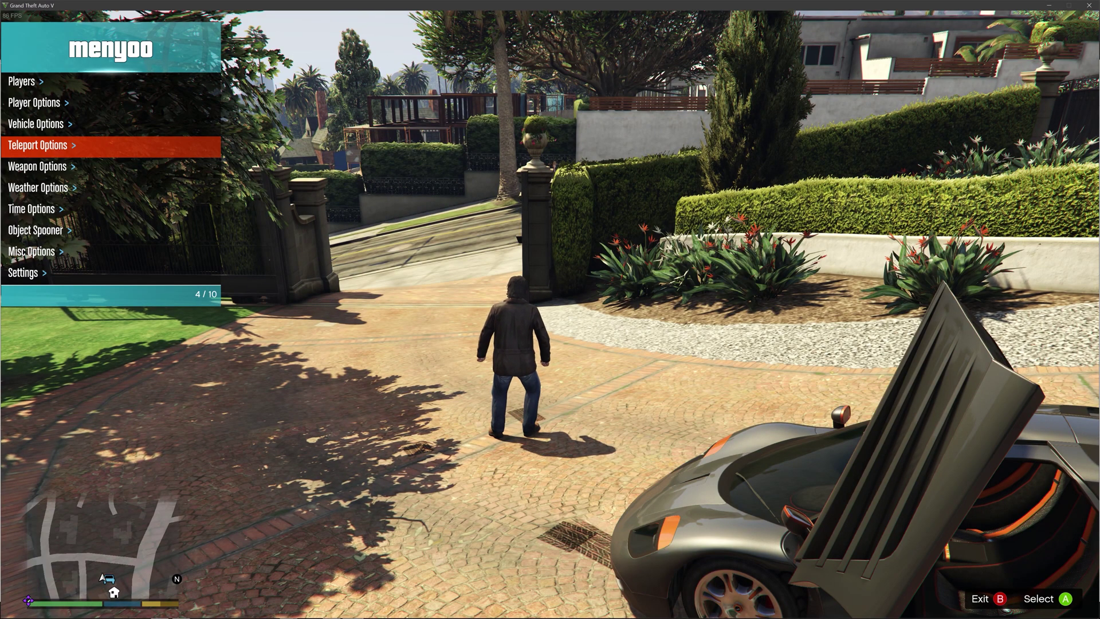
# Teleport the player to the waypoint with Menyoo's Waypoint teleport option.
pyautogui.press('Return')
pyautogui.press('Down')
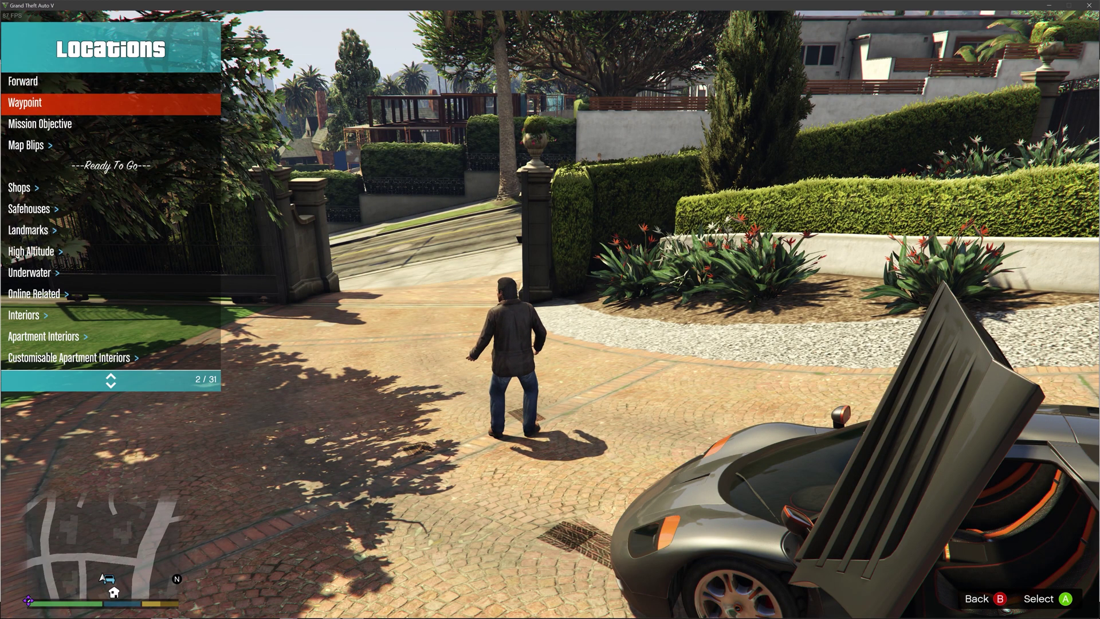
pyautogui.press('Return')
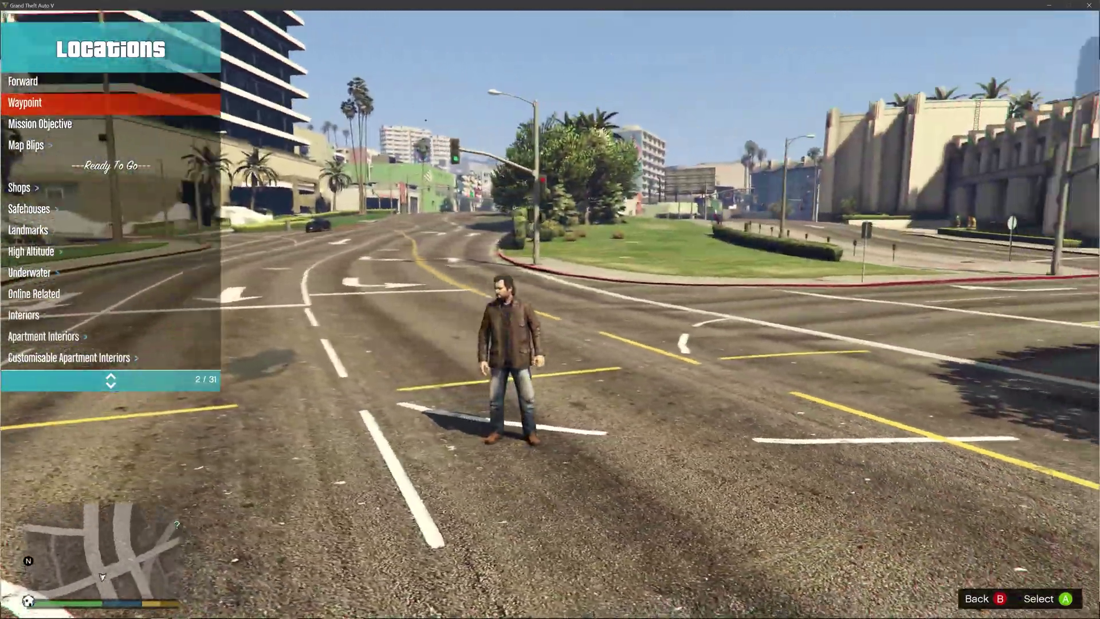
pyautogui.press('Escape')
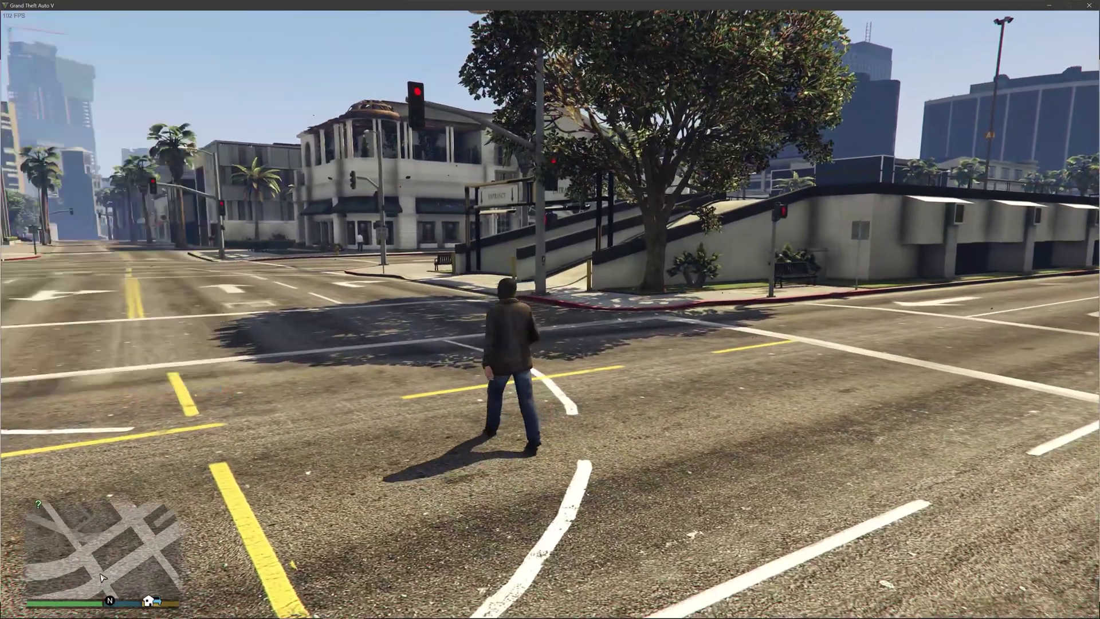
# Zoom the full pause-menu map in on the Rockford Hills safehouse.
pyautogui.press('Return')
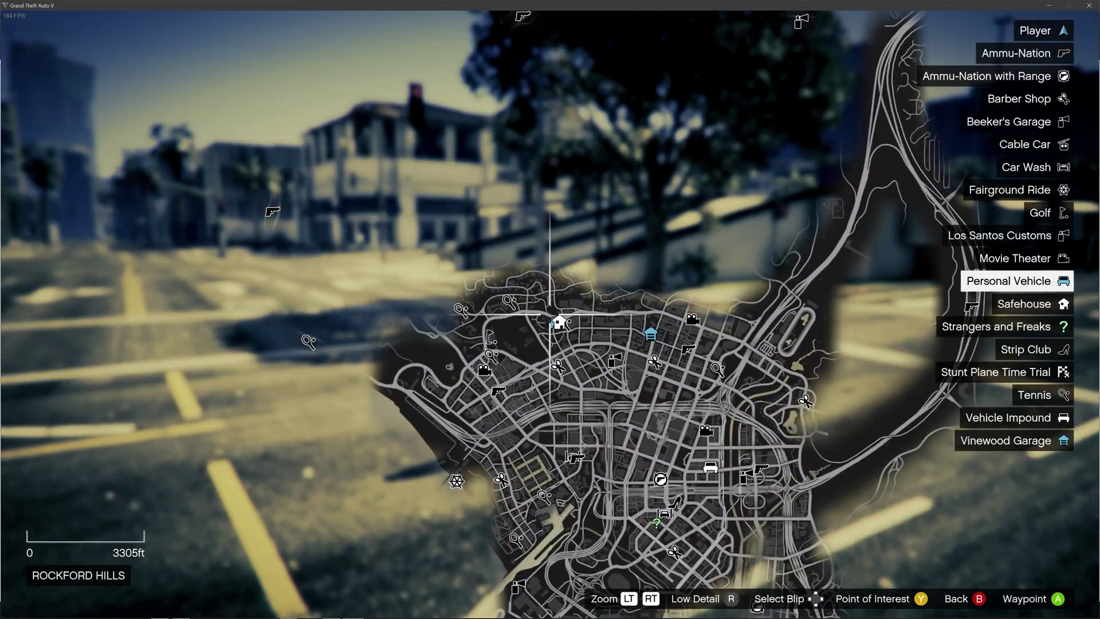
pyautogui.scroll(10, 549, 314)
pyautogui.press('Down')
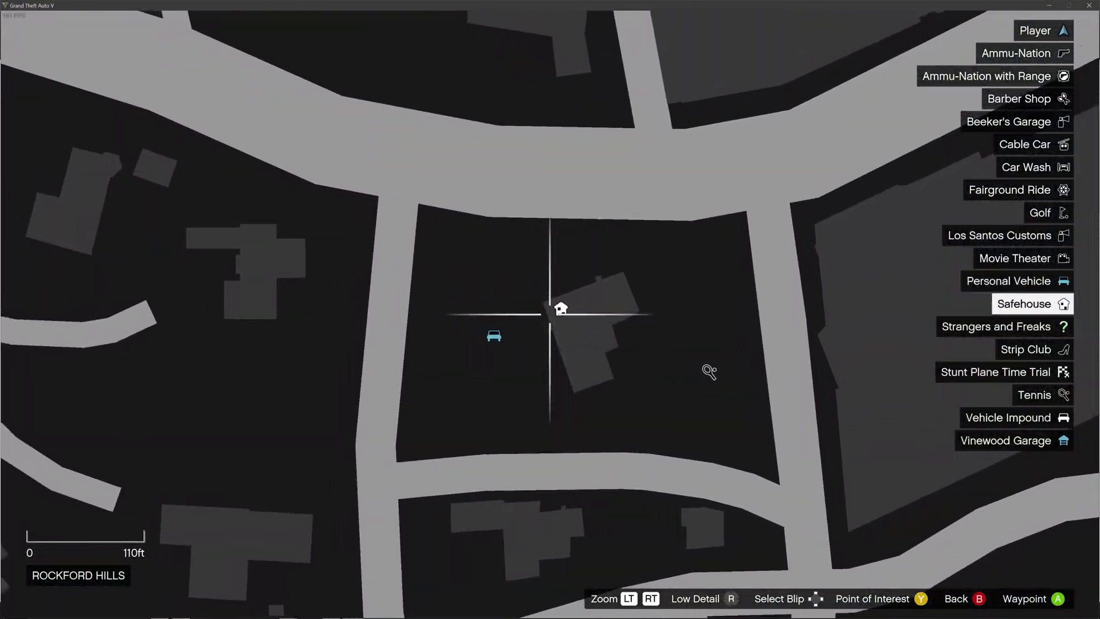